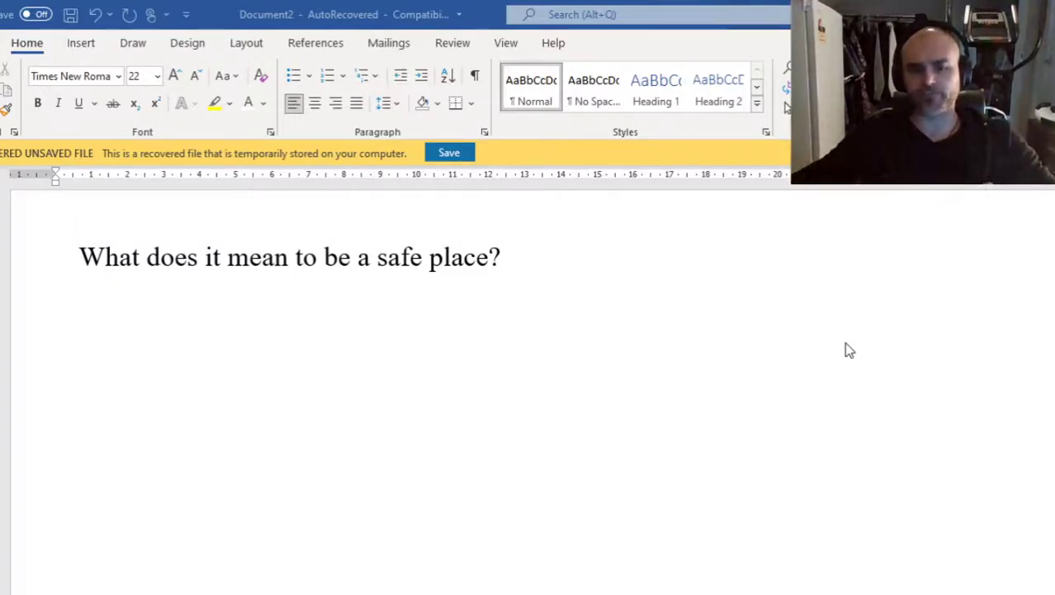
# - Type the headings 'Health' and 'Being Safe' on new lines above the safe-place question
pyautogui.click(81, 254)
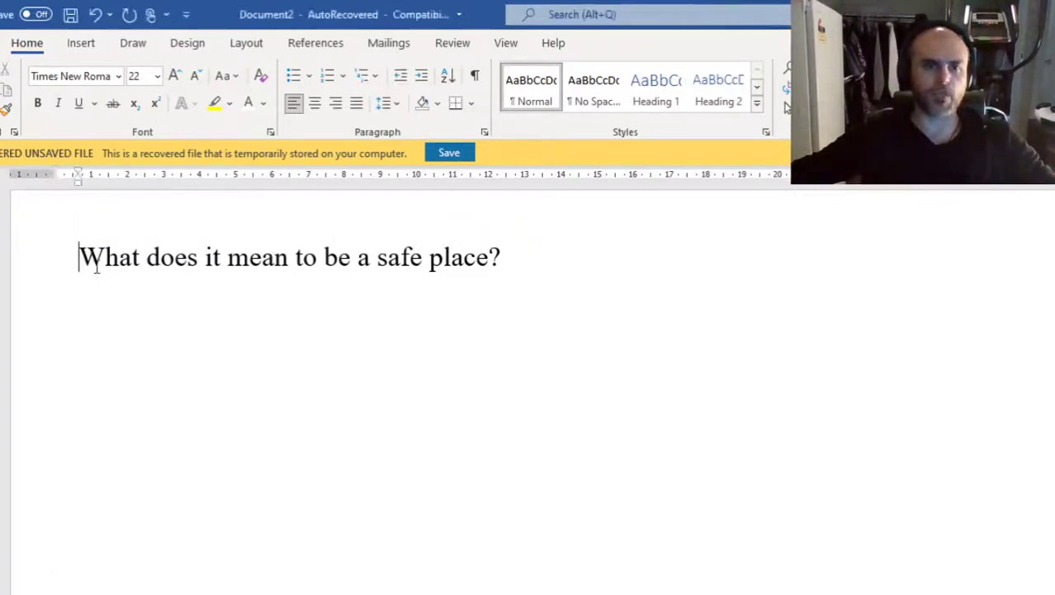
pyautogui.press('Return')
pyautogui.press('Up')
pyautogui.press('Up')
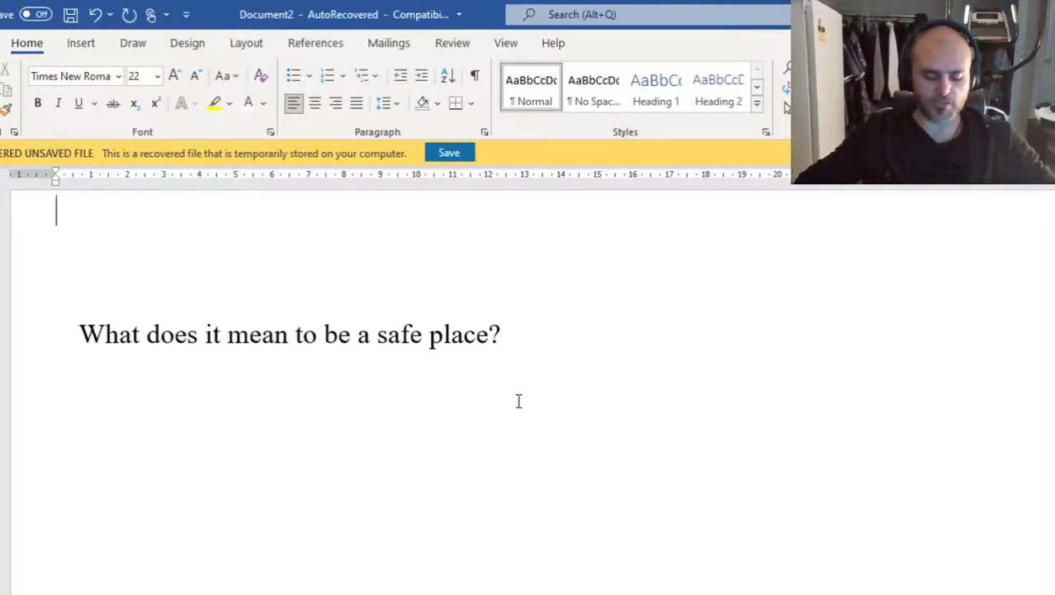
pyautogui.write('Health')
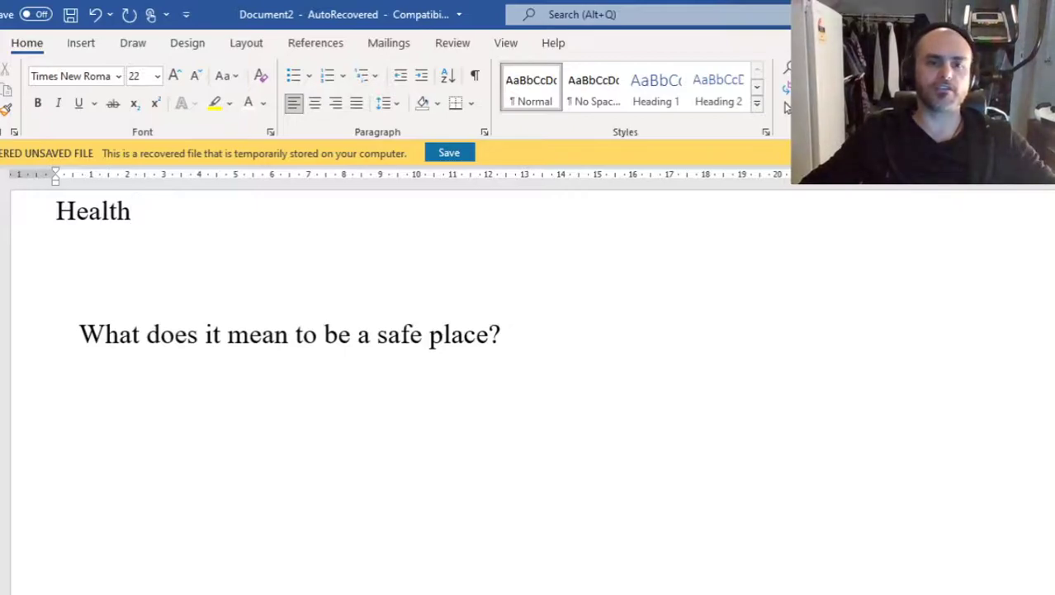
pyautogui.press('Return')
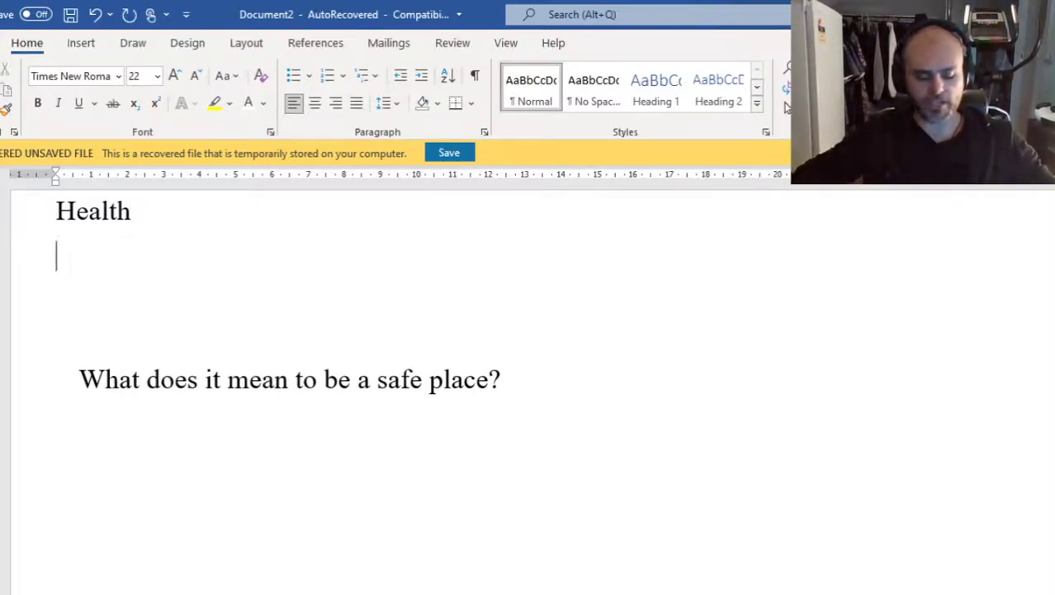
pyautogui.write('S')
pyautogui.press('BackSpace')
pyautogui.write('Bei')
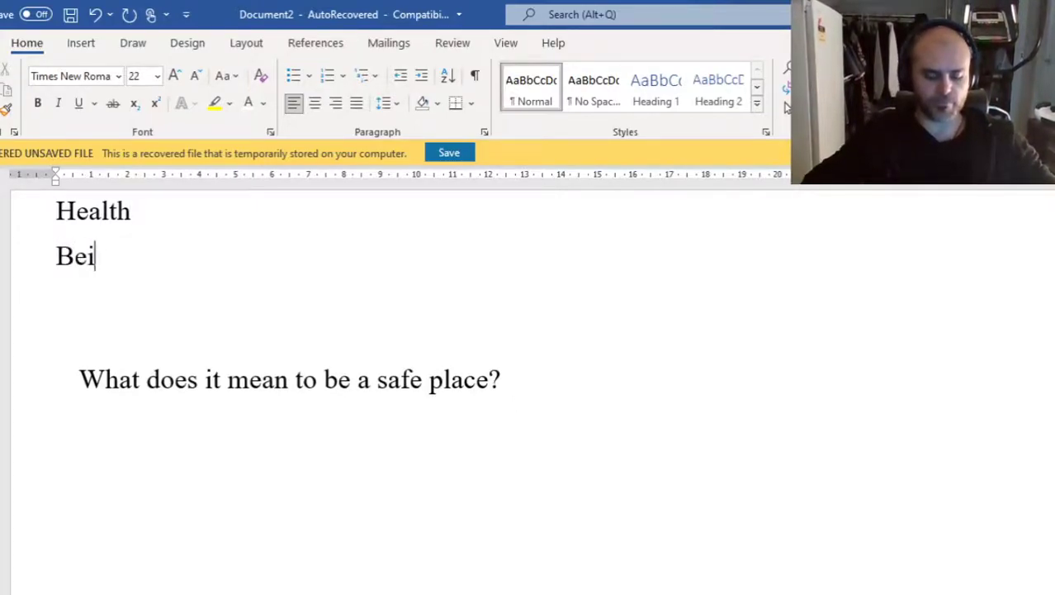
pyautogui.write('ng Sage')
pyautogui.press('BackSpace')
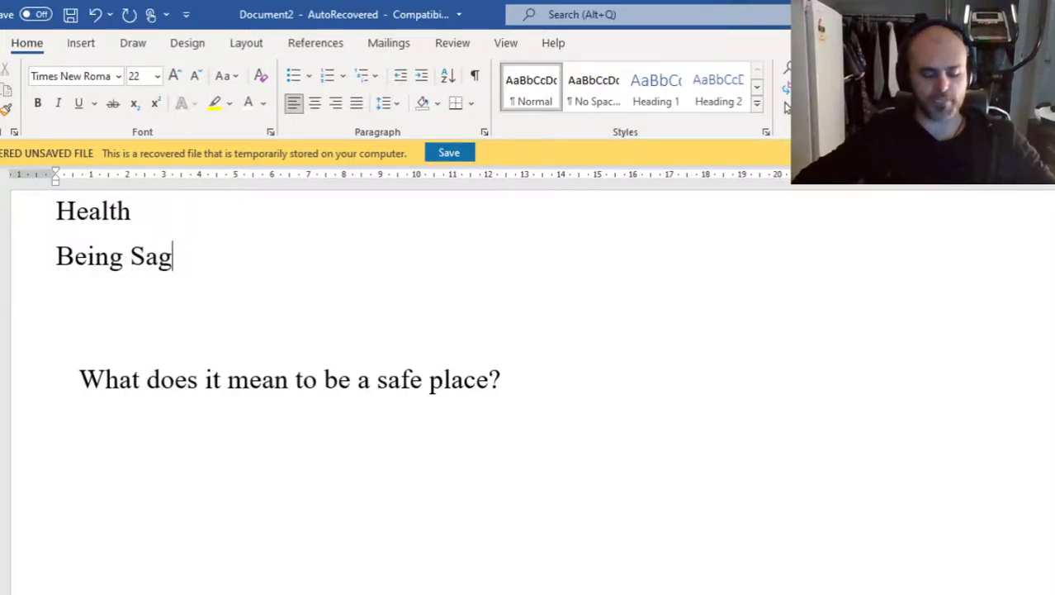
pyautogui.press('BackSpace')
pyautogui.write('fe')
# - Make both headings centred, bold and underlined at 28-point size
pyautogui.hotkey('ctrl', 'shift', 'Home')
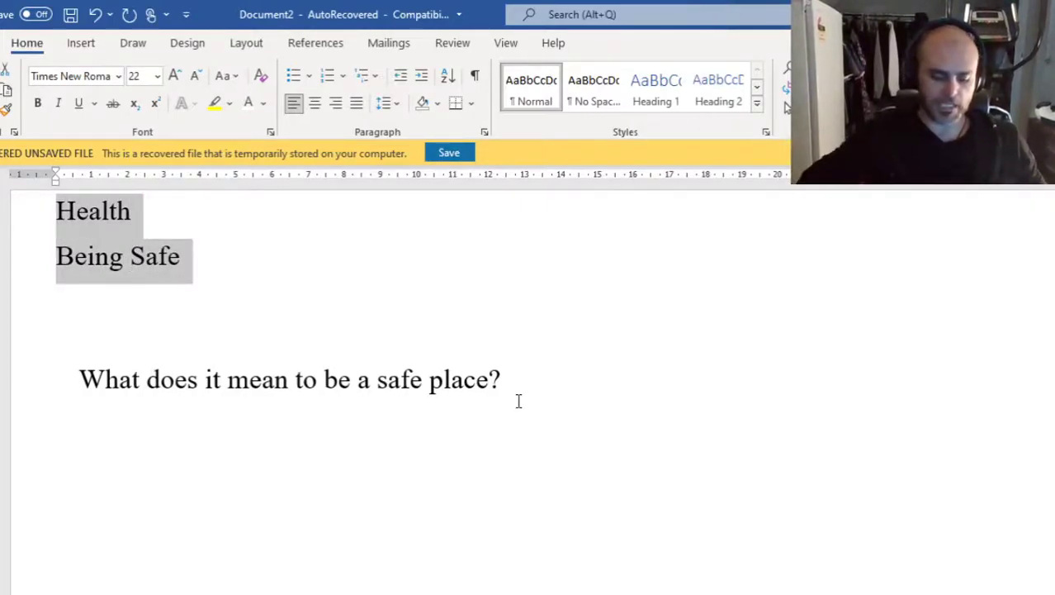
pyautogui.hotkey('ctrl', 'e')
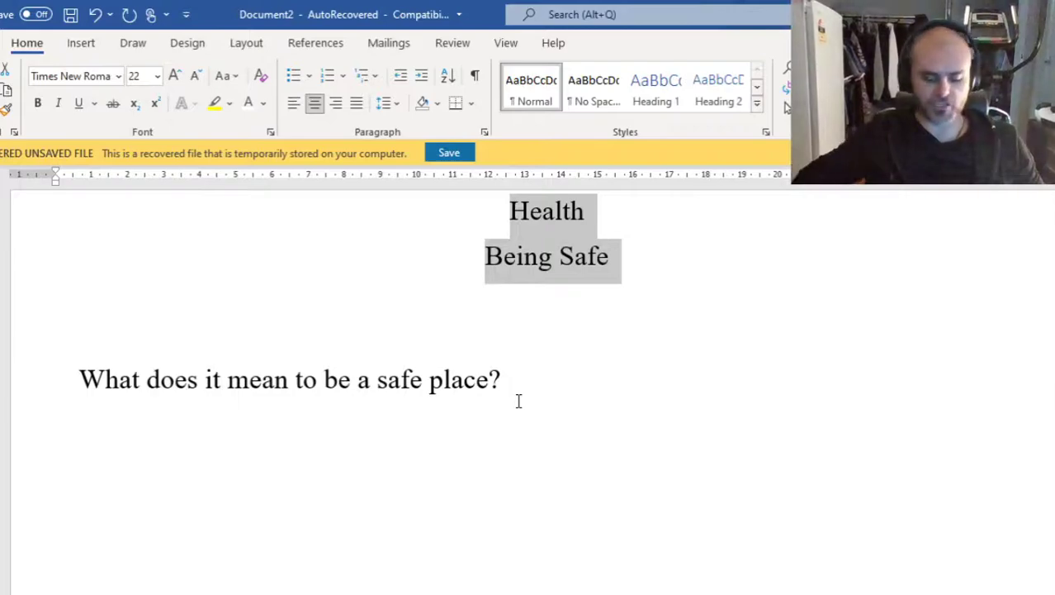
pyautogui.hotkey('ctrl', 'b')
pyautogui.hotkey('ctrl', 'i')
pyautogui.hotkey('ctrl', 'u')
pyautogui.hotkey('ctrl', 'i')
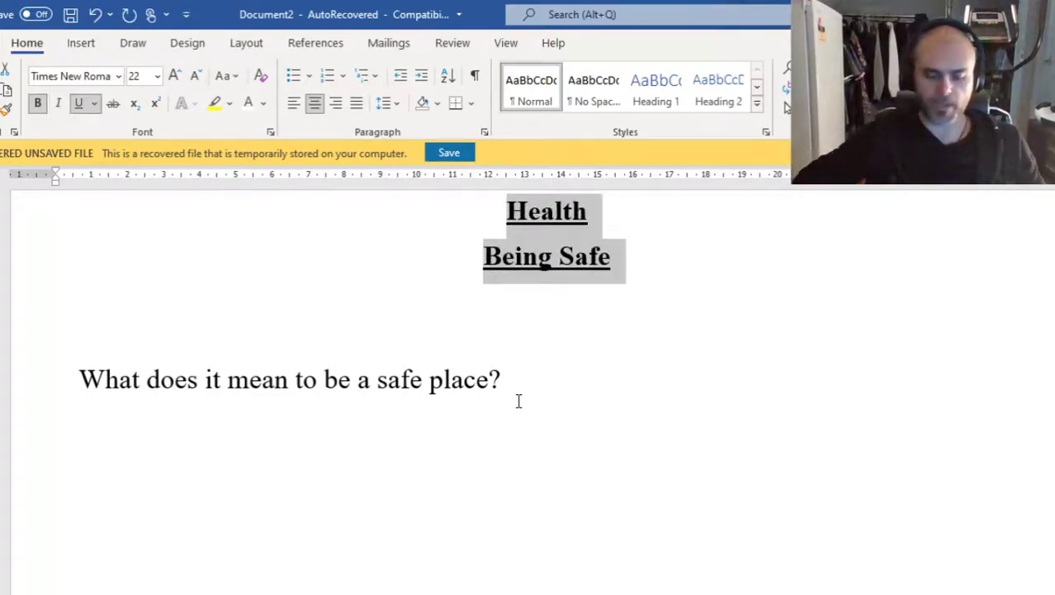
pyautogui.click(174, 76)
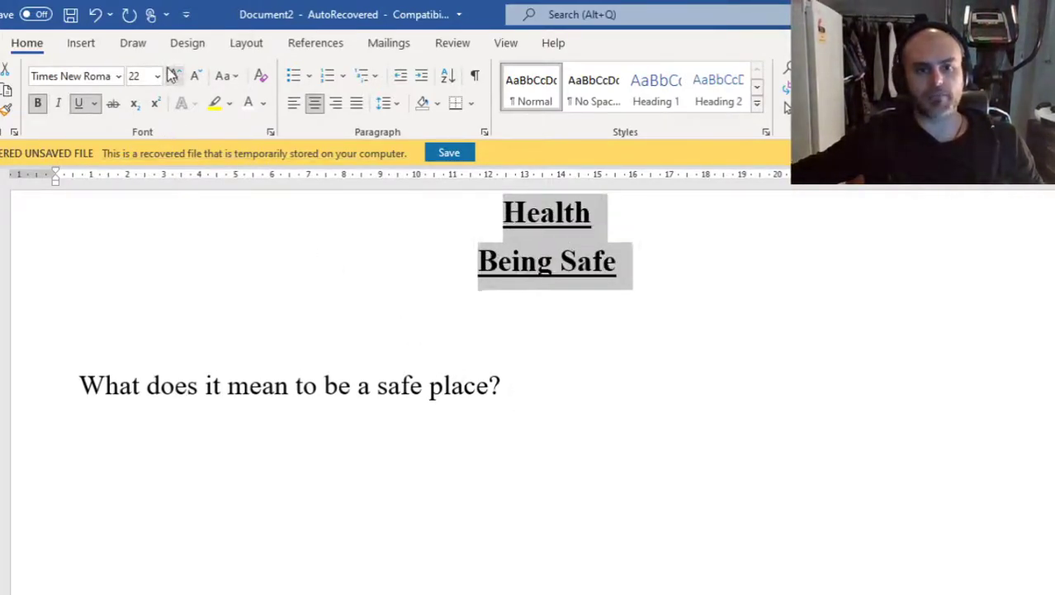
pyautogui.click(174, 75)
pyautogui.click(174, 75)
pyautogui.click(174, 75)
pyautogui.click(547, 378)
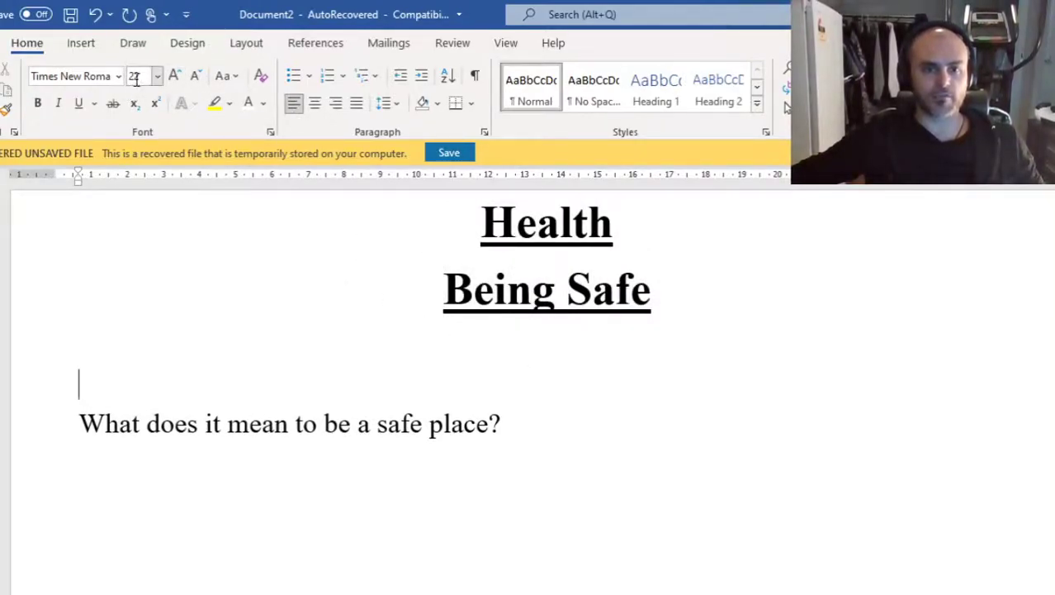
pyautogui.moveTo(712, 304); pyautogui.dragTo(436, 236)
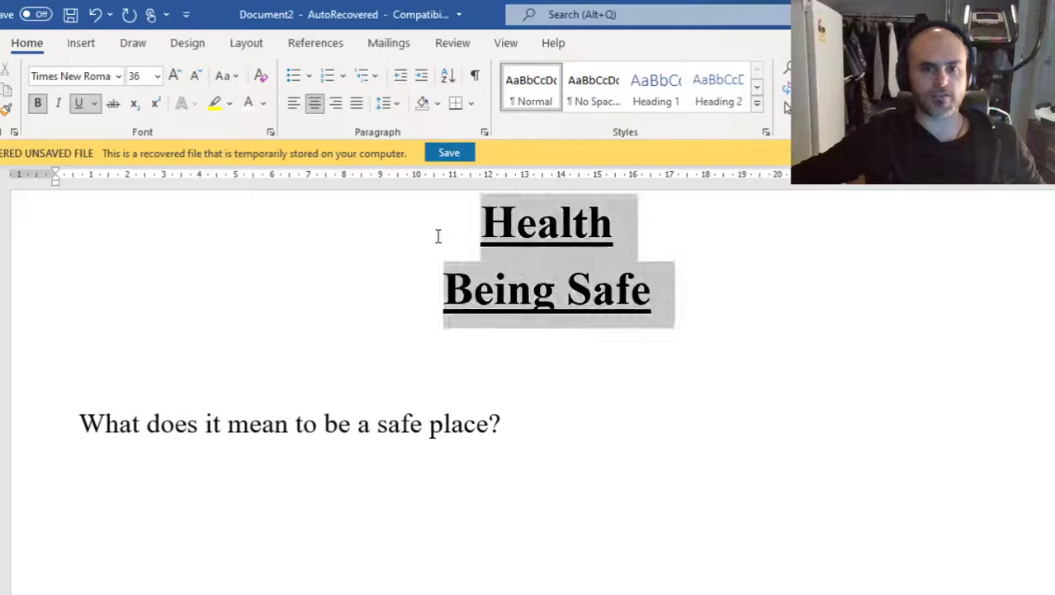
pyautogui.click(195, 79)
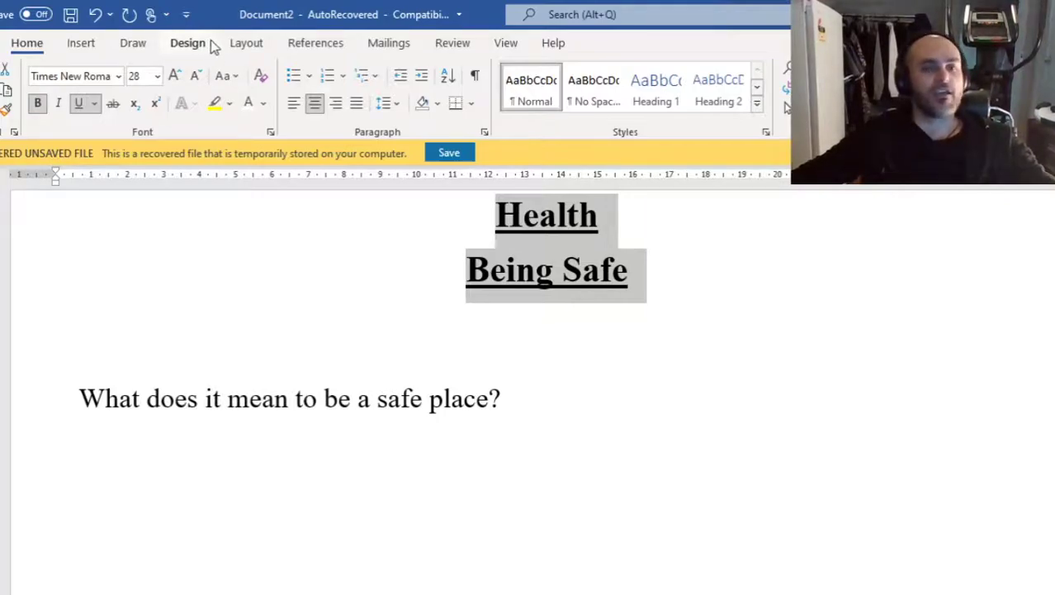
pyautogui.scroll(-1, 372, 365)
pyautogui.scroll(1, 458, 304)
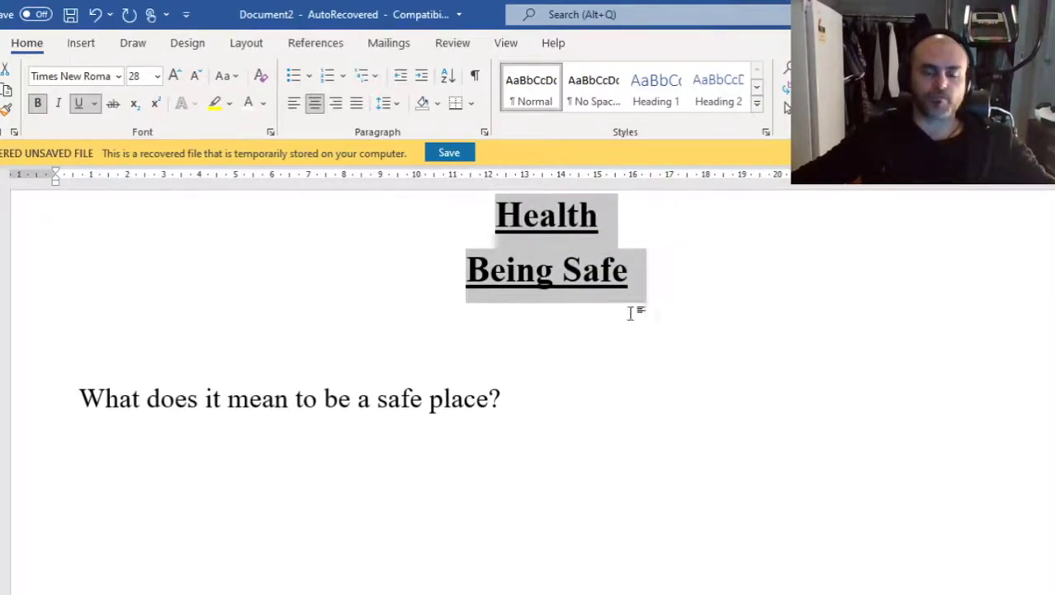
pyautogui.click(700, 286)
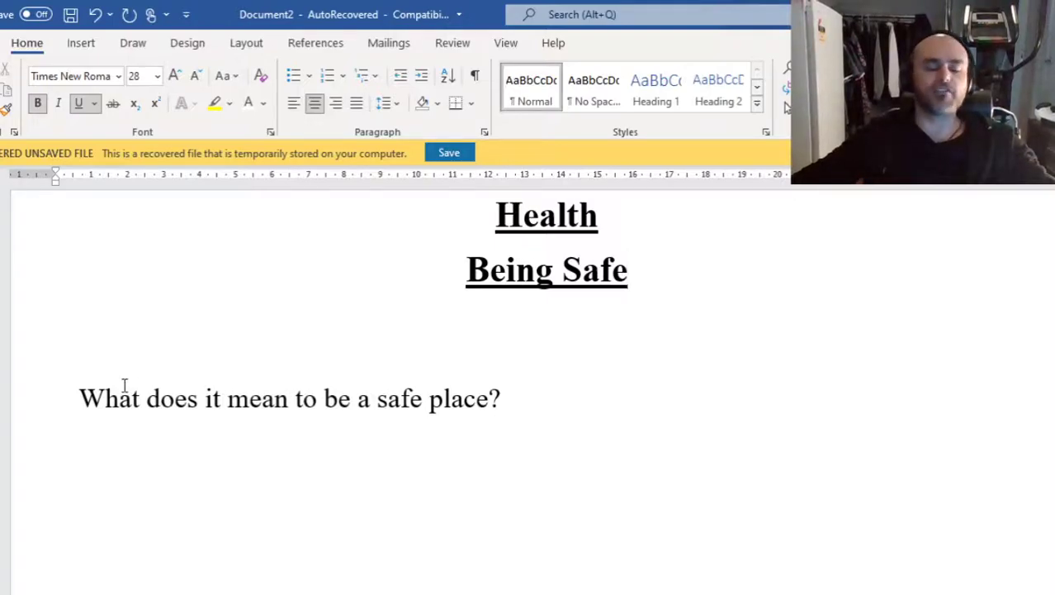
# - Delete the blank line between the Being Safe heading and the safe-place question
pyautogui.click(38, 411)
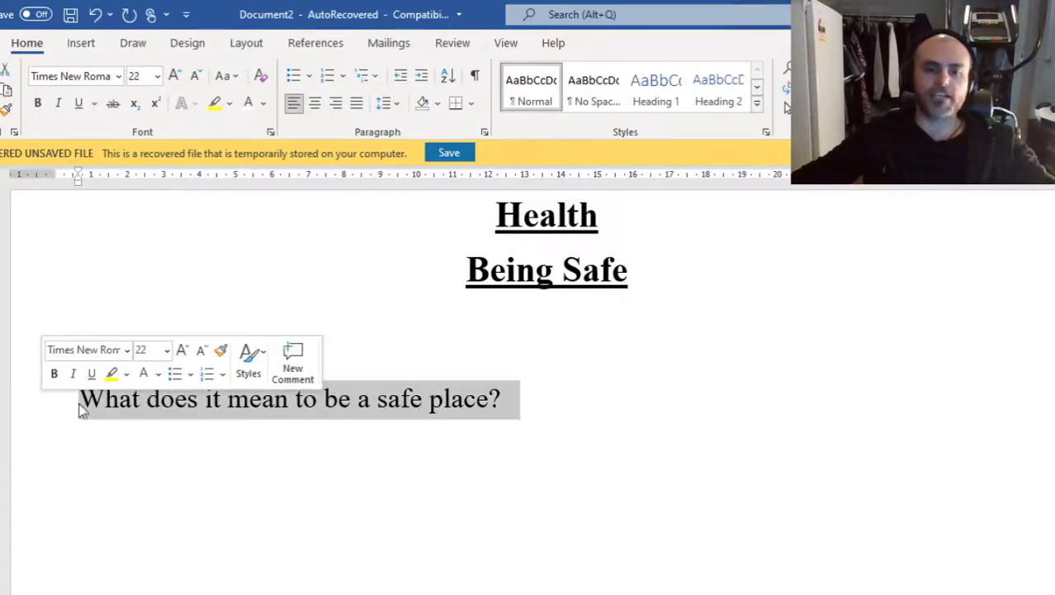
pyautogui.click(484, 337)
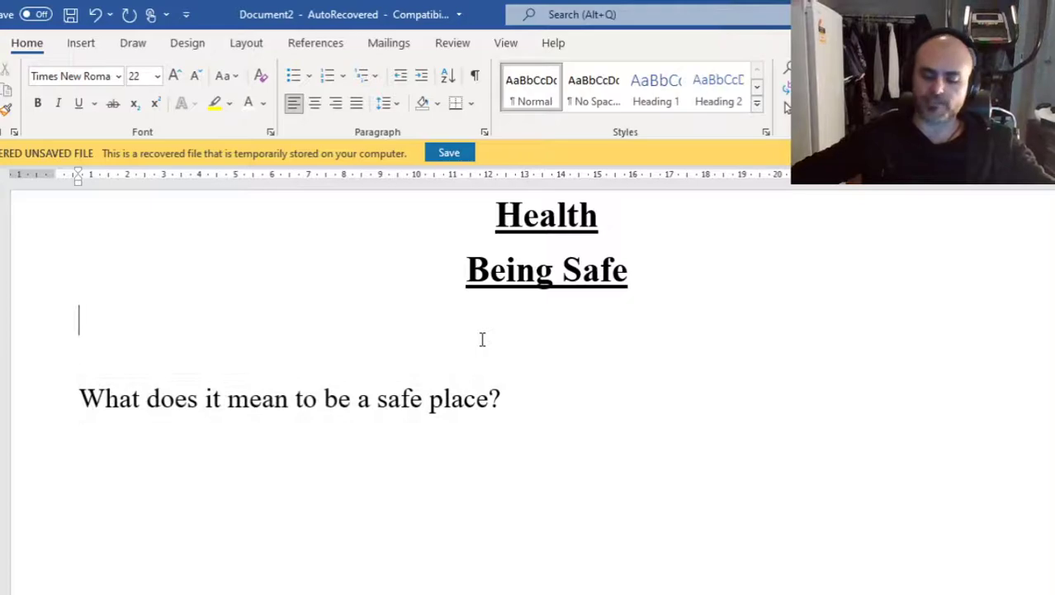
pyautogui.press('Delete')
pyautogui.press('Delete')
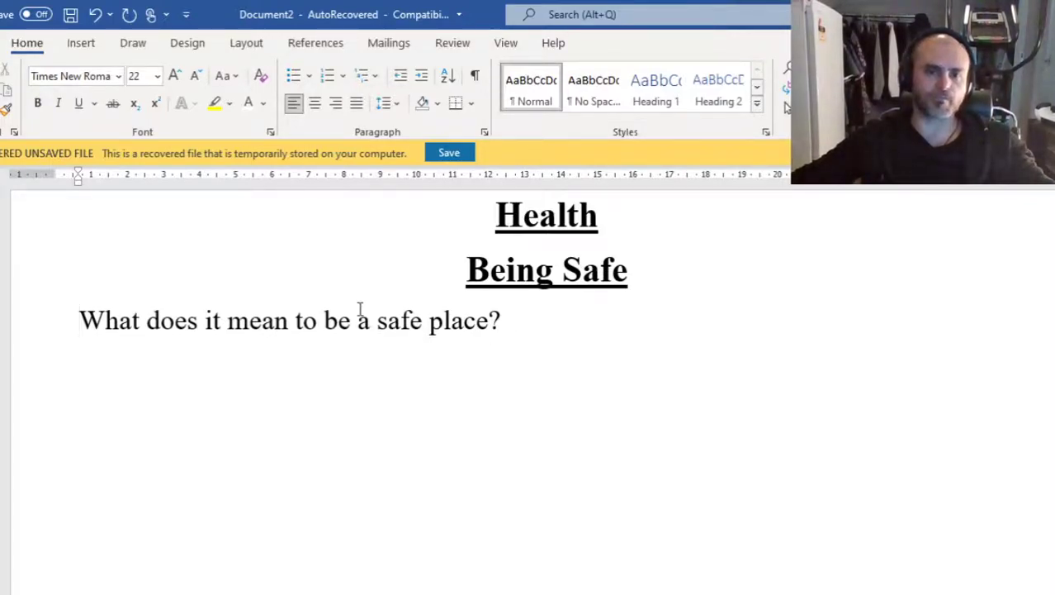
pyautogui.click(31, 328)
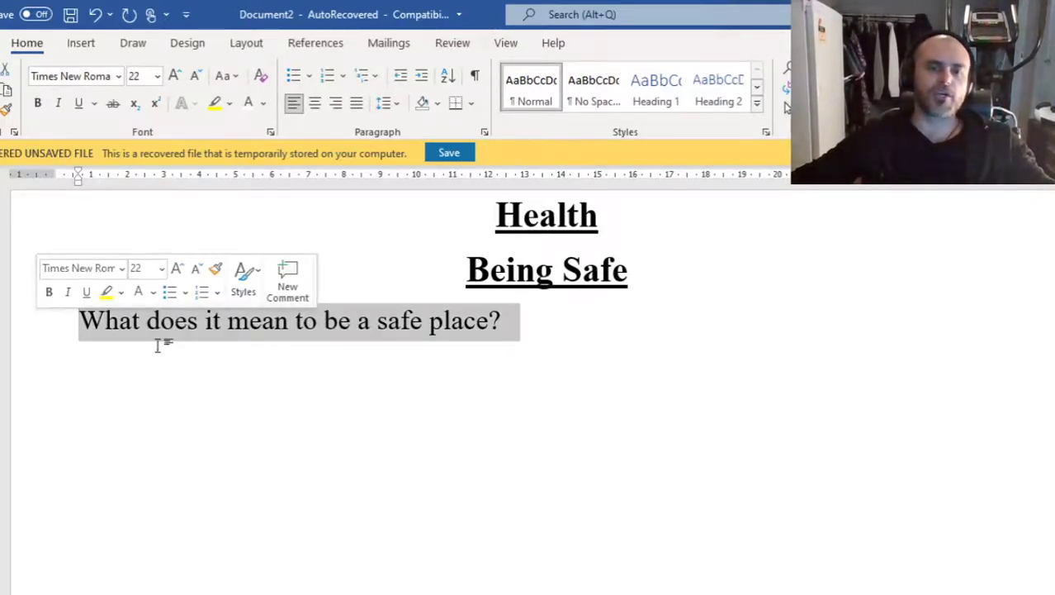
pyautogui.click(553, 344)
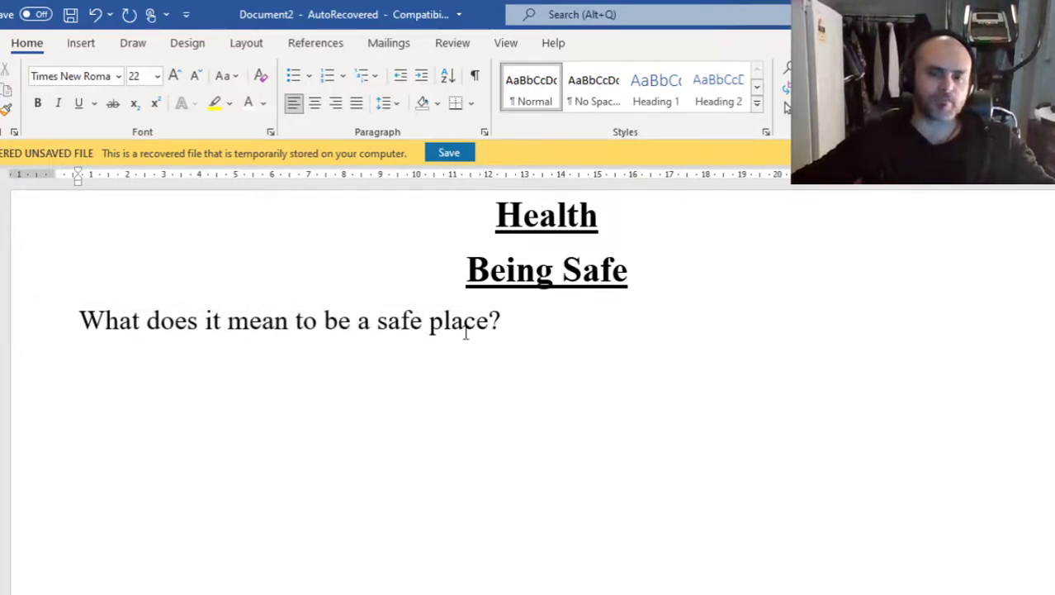
pyautogui.click(324, 320)
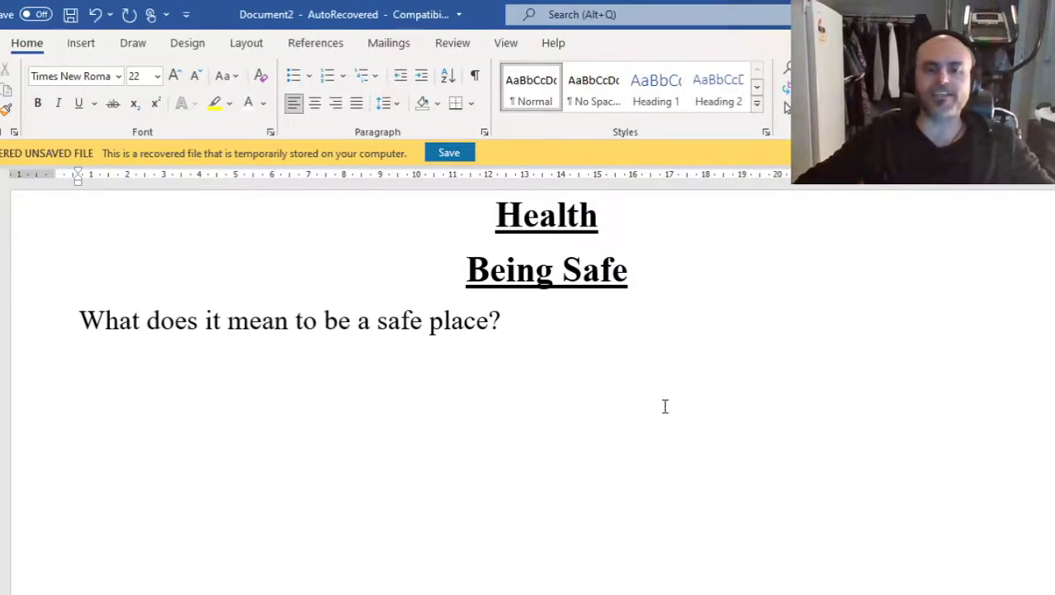
# - Rewrite the question as 'If a place is "safe" to you, what features make it safe?'
pyautogui.press('BackSpace')
pyautogui.press('BackSpace')
pyautogui.press('BackSpace')
pyautogui.write('for ')
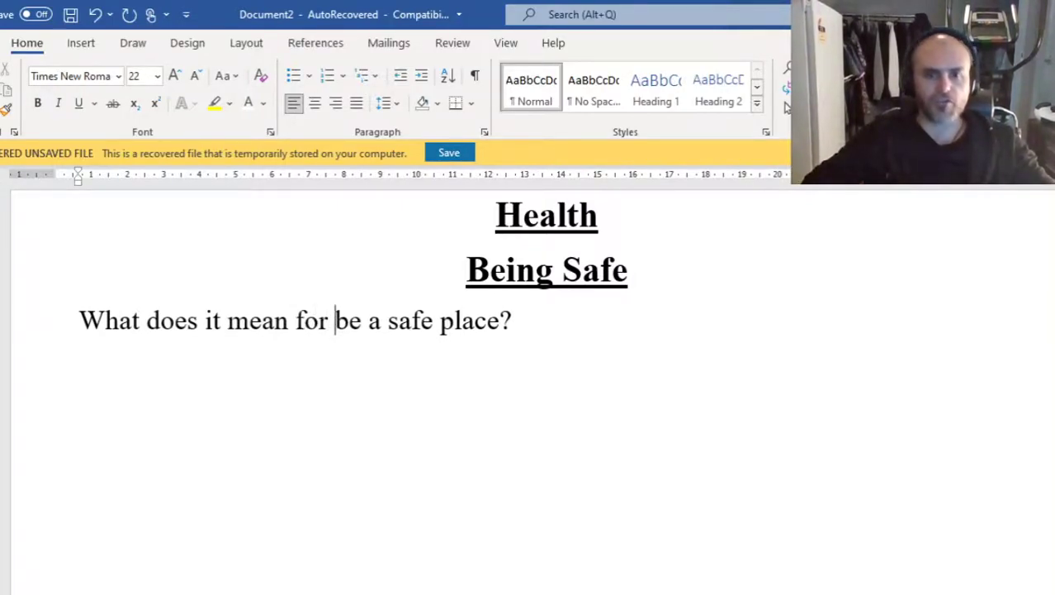
pyautogui.write('a place to')
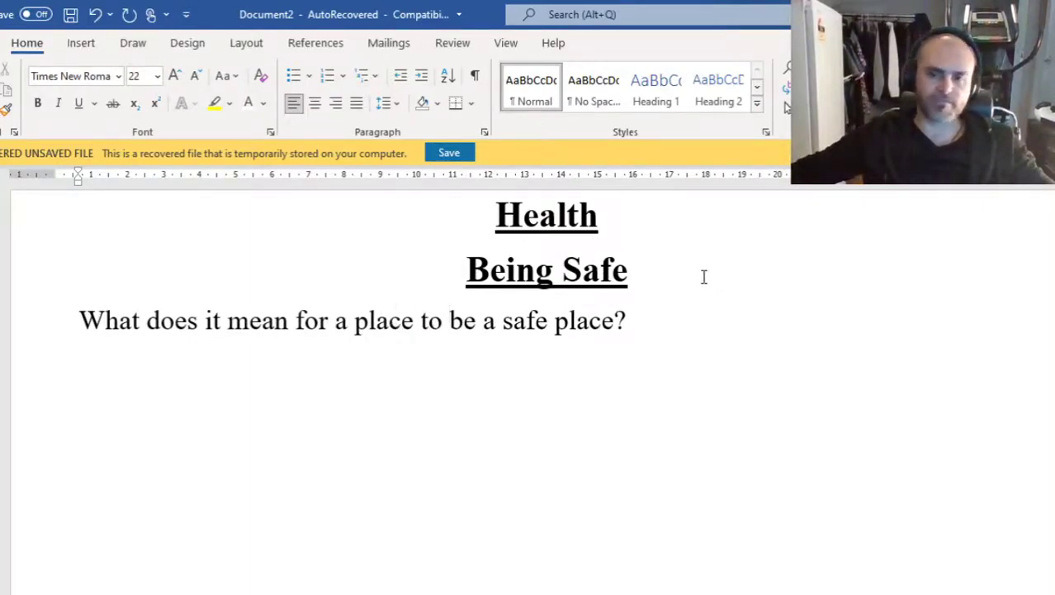
pyautogui.moveTo(410, 361); pyautogui.dragTo(79, 318)
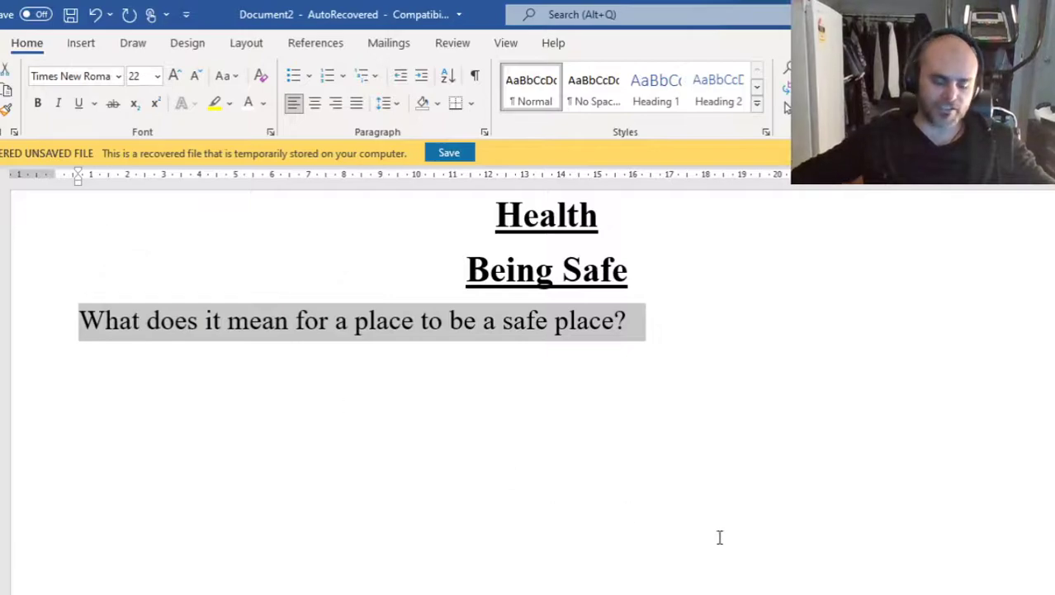
pyautogui.write('If a p')
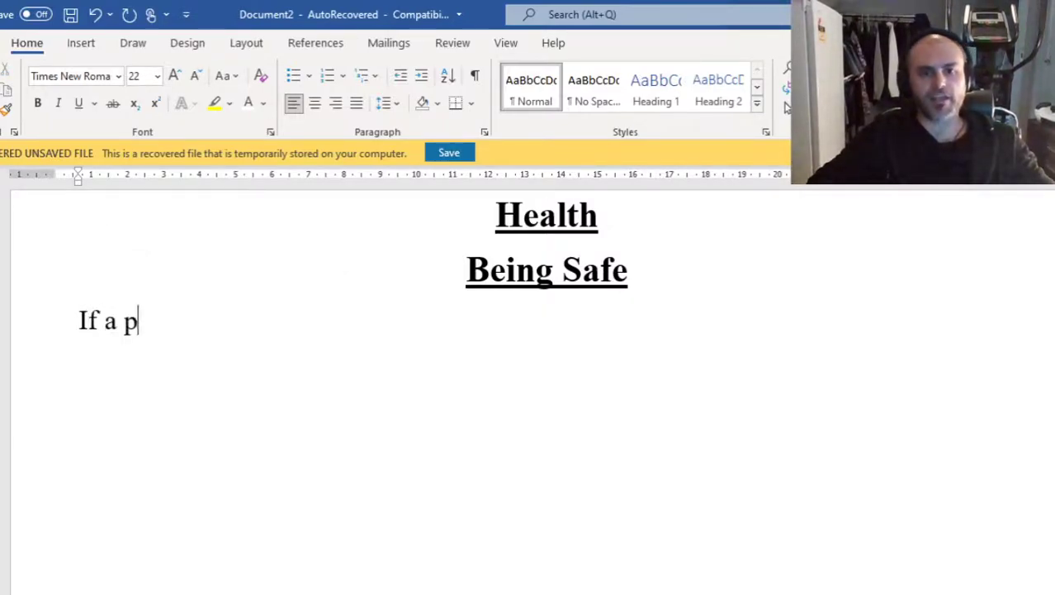
pyautogui.write('lace is ')
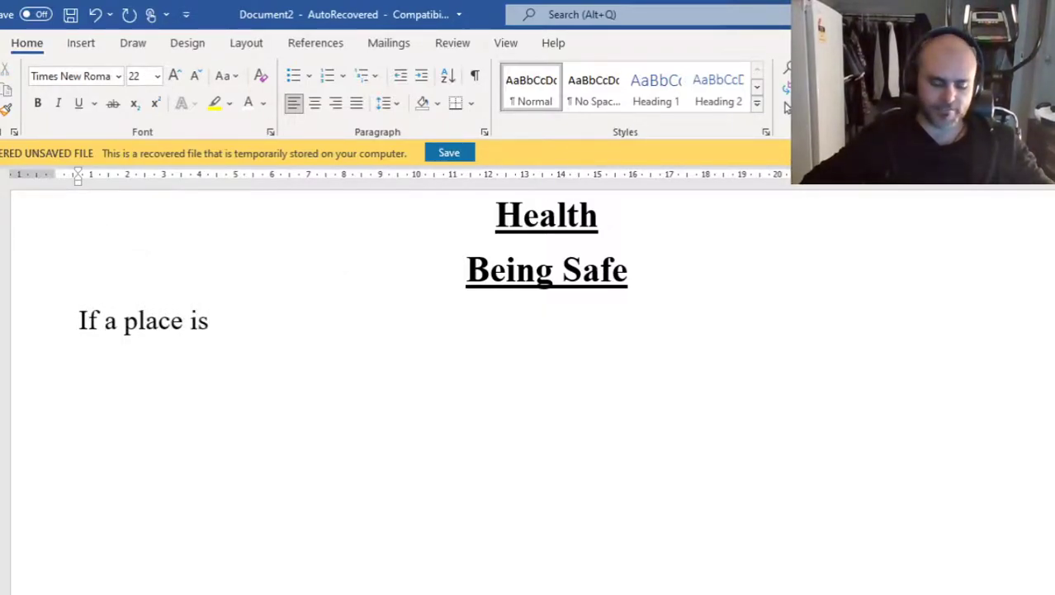
pyautogui.write('""')
pyautogui.press('Left')
pyautogui.write('safe')
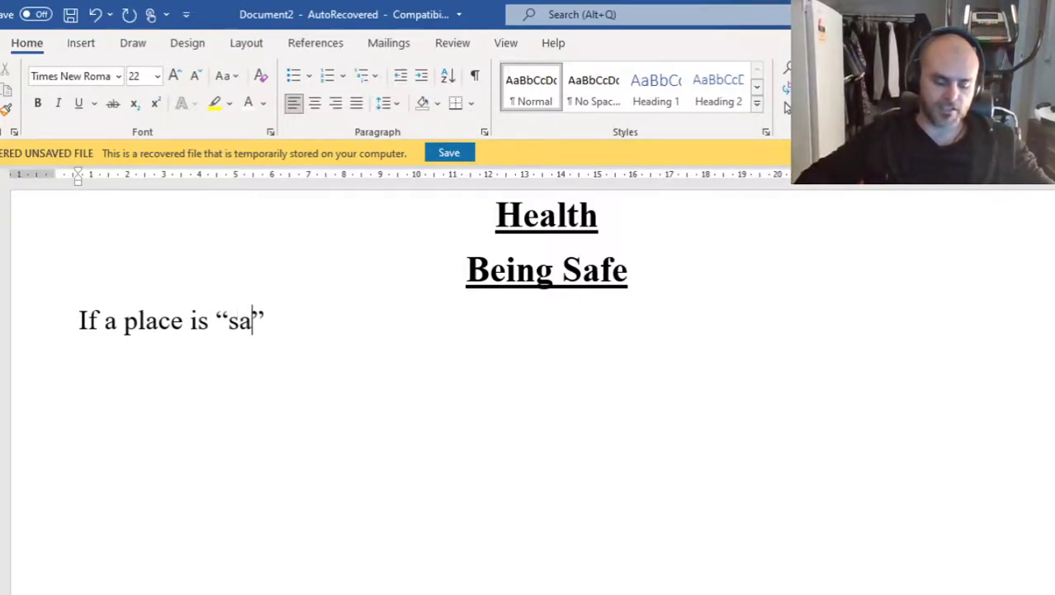
pyautogui.press('Right')
pyautogui.write('to ')
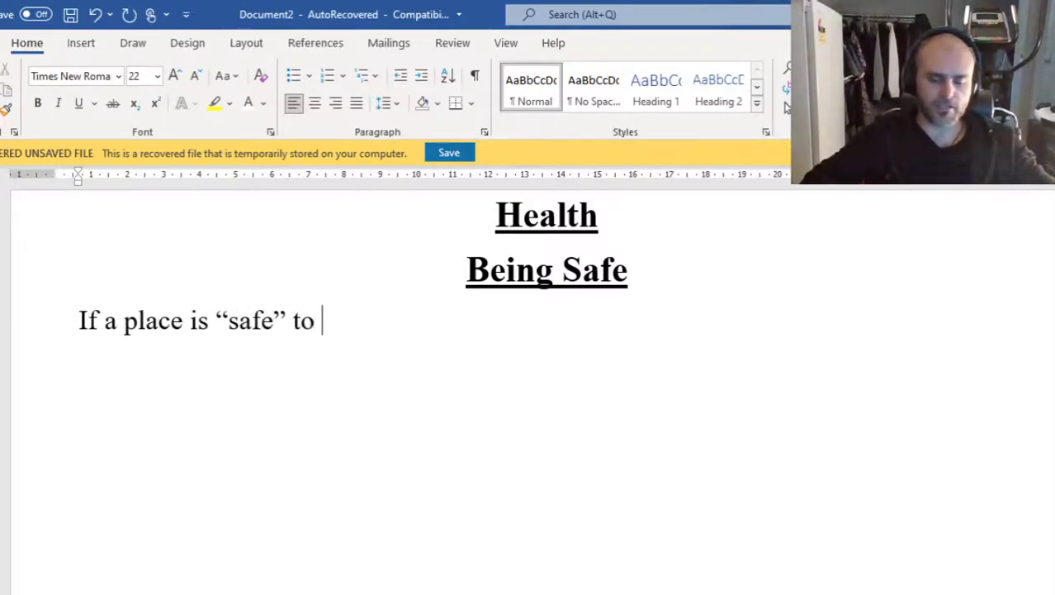
pyautogui.write('you, wh')
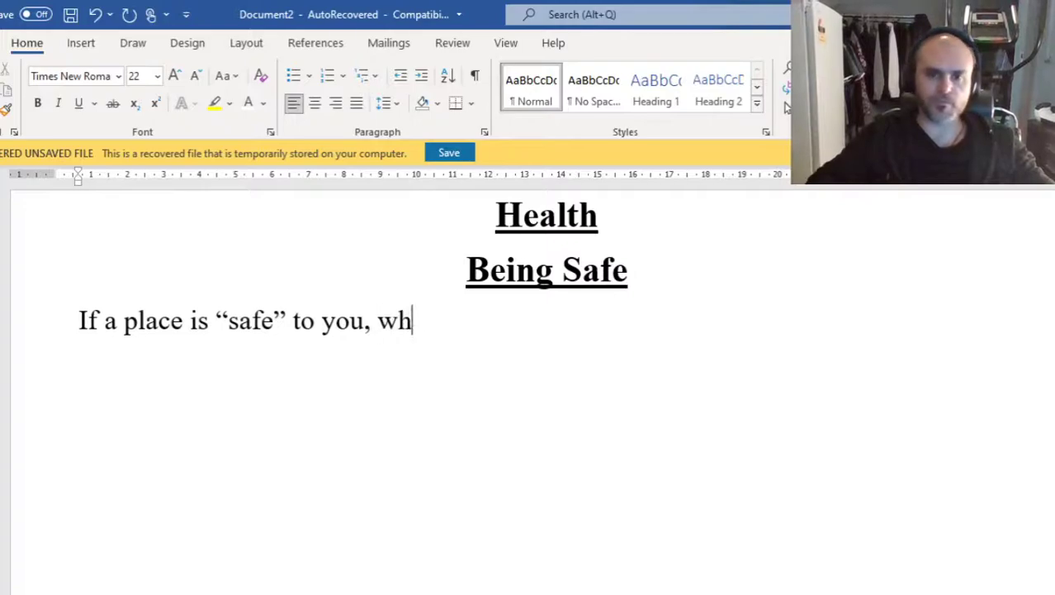
pyautogui.write('at features')
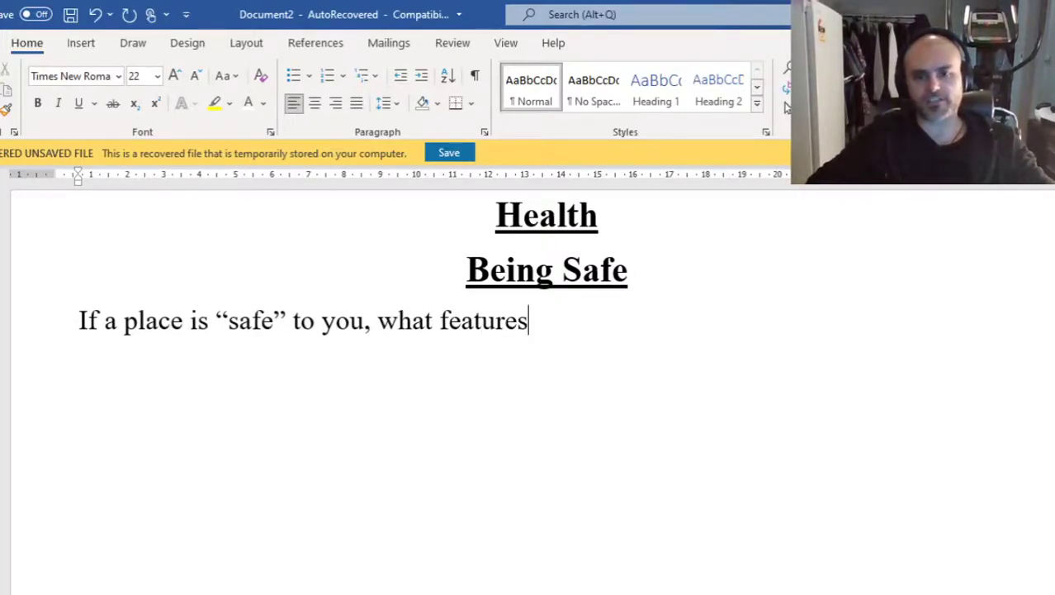
pyautogui.write(' make it d')
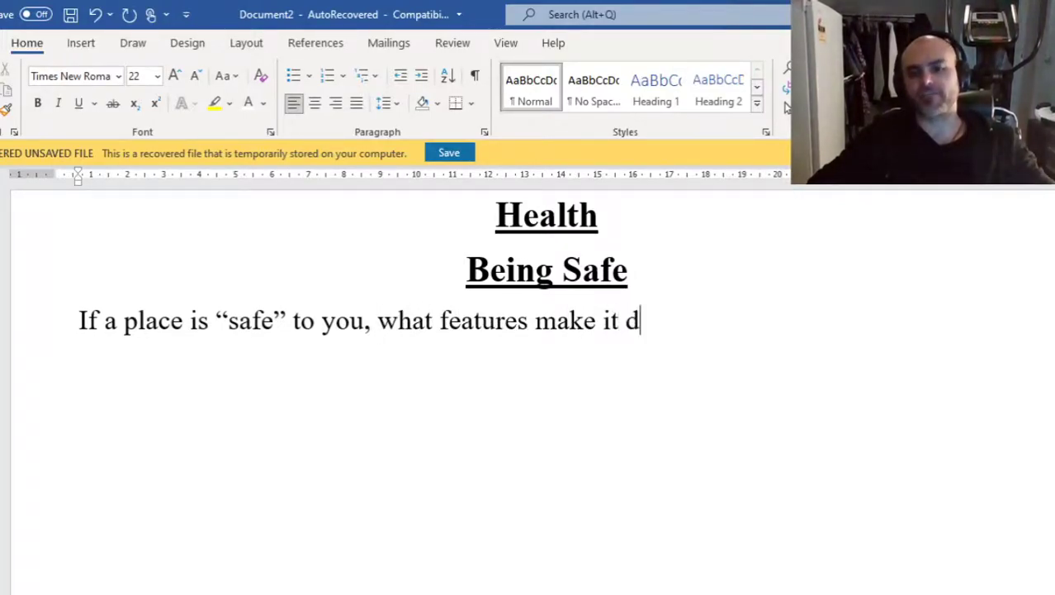
pyautogui.press('BackSpace')
pyautogui.write('safe')
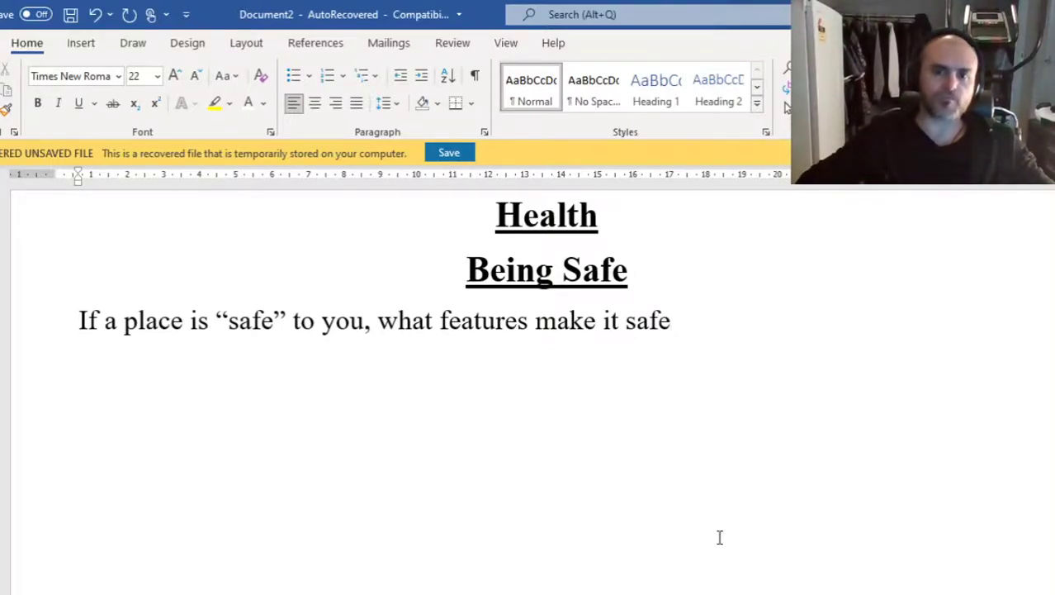
pyautogui.write('?')
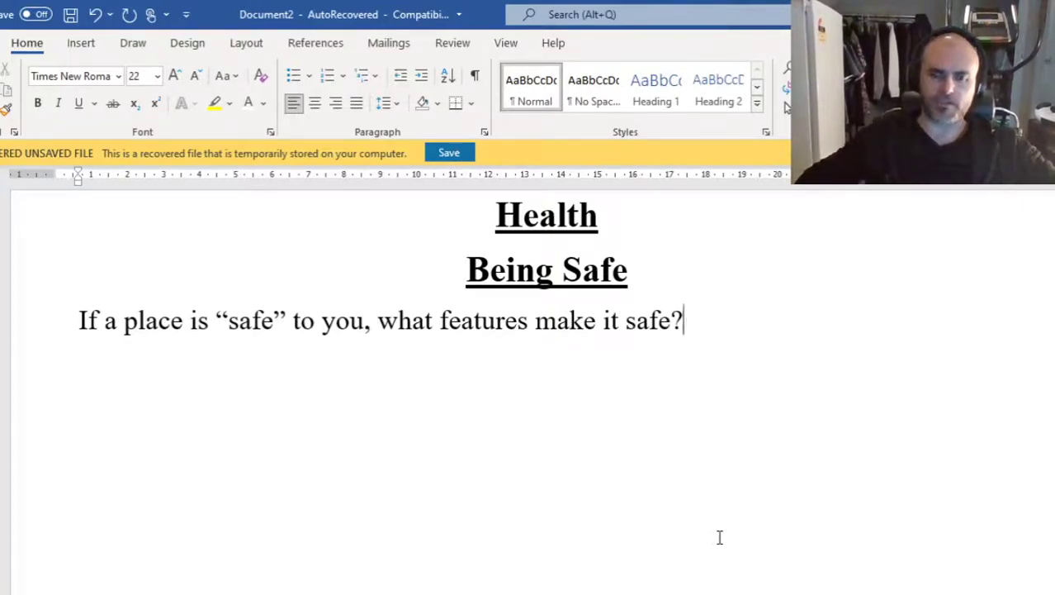
# - Add 'Home -' and 'Classroom -' prompt lines below the question, with extra blank space under Home
pyautogui.press('Return')
pyautogui.write('Hom')
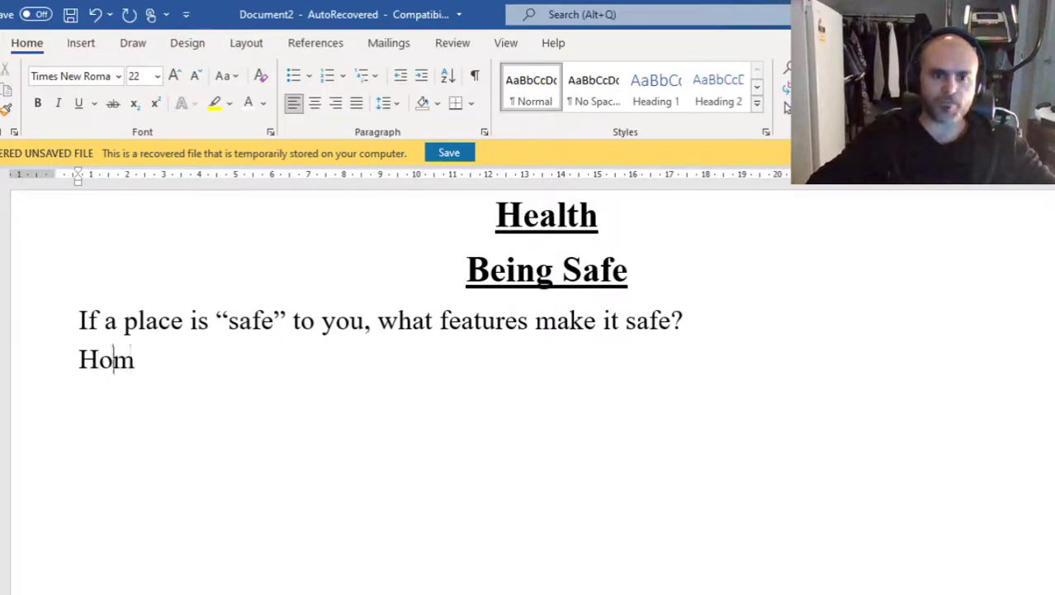
pyautogui.write('e -')
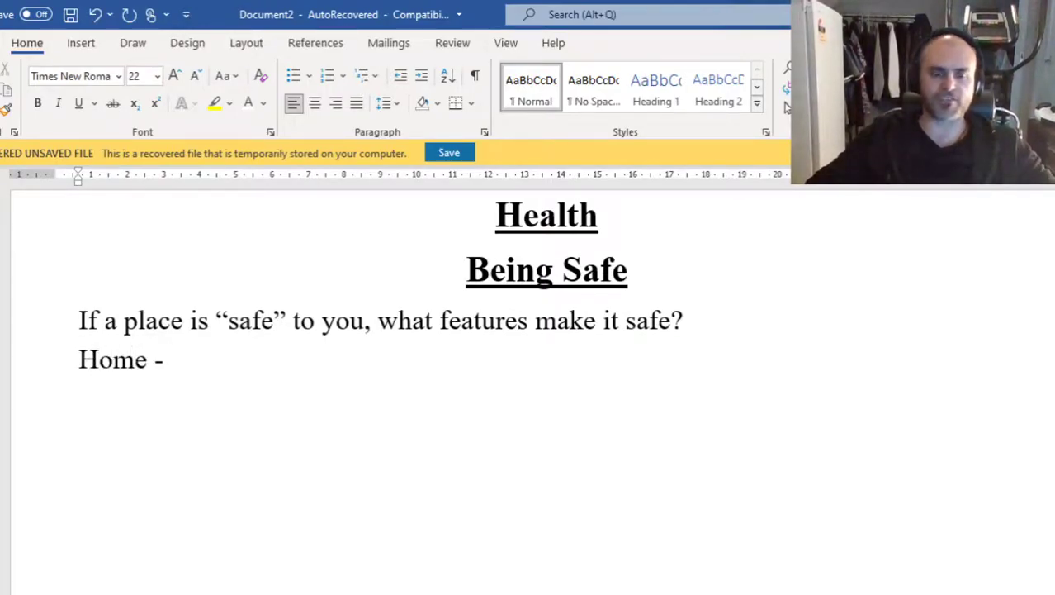
pyautogui.press('Return')
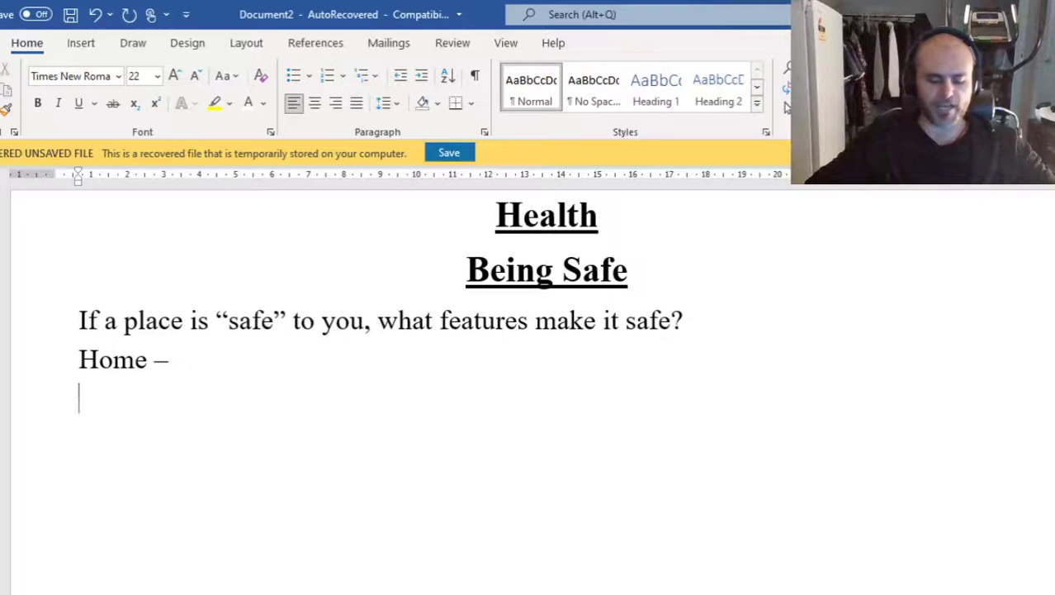
pyautogui.write('Classroom -')
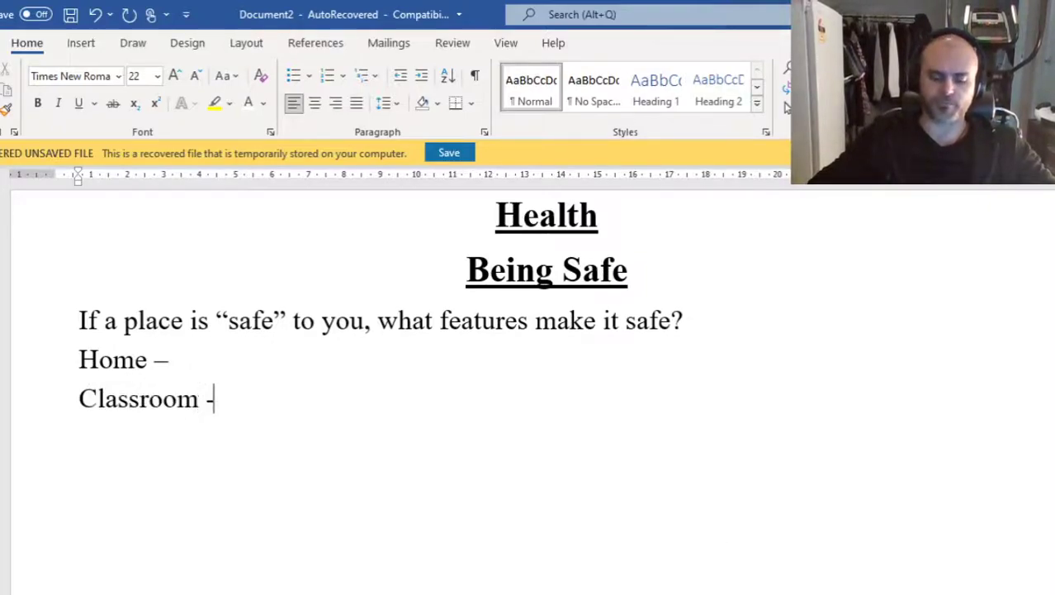
pyautogui.press('Return')
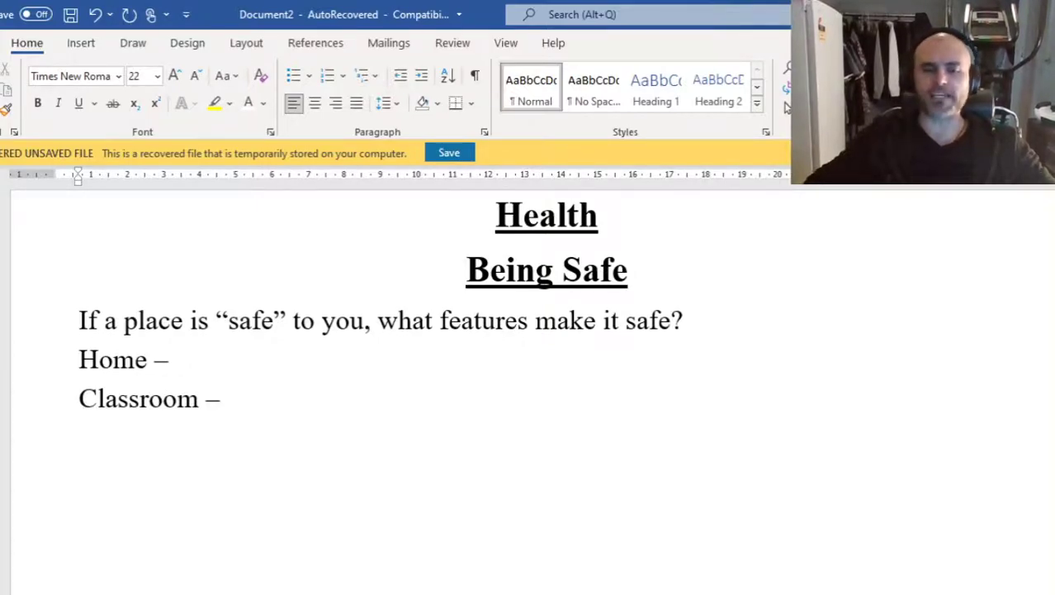
pyautogui.click(291, 371)
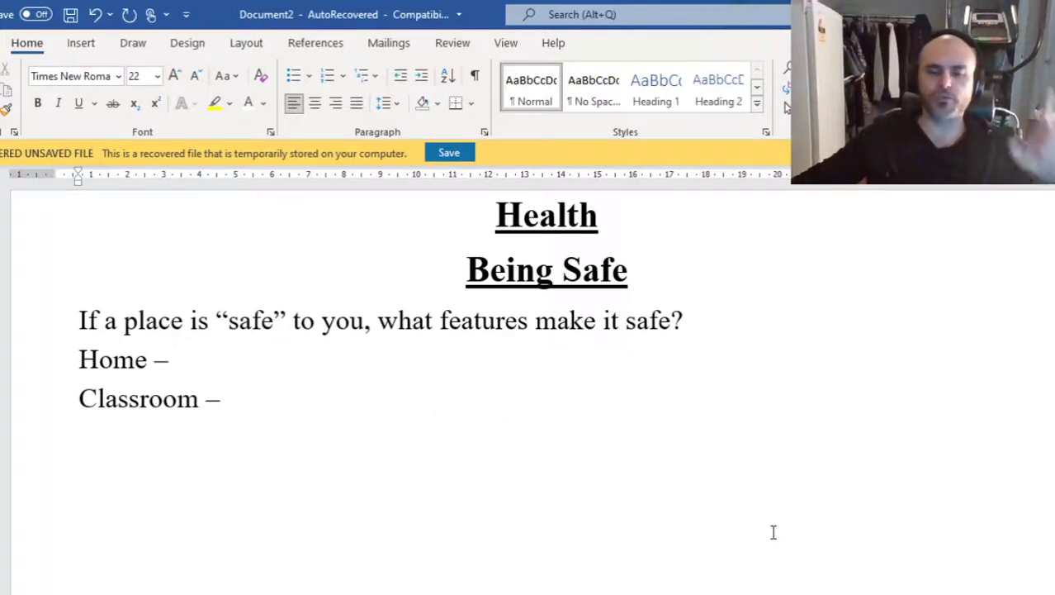
pyautogui.press('Return')
pyautogui.press('Return')
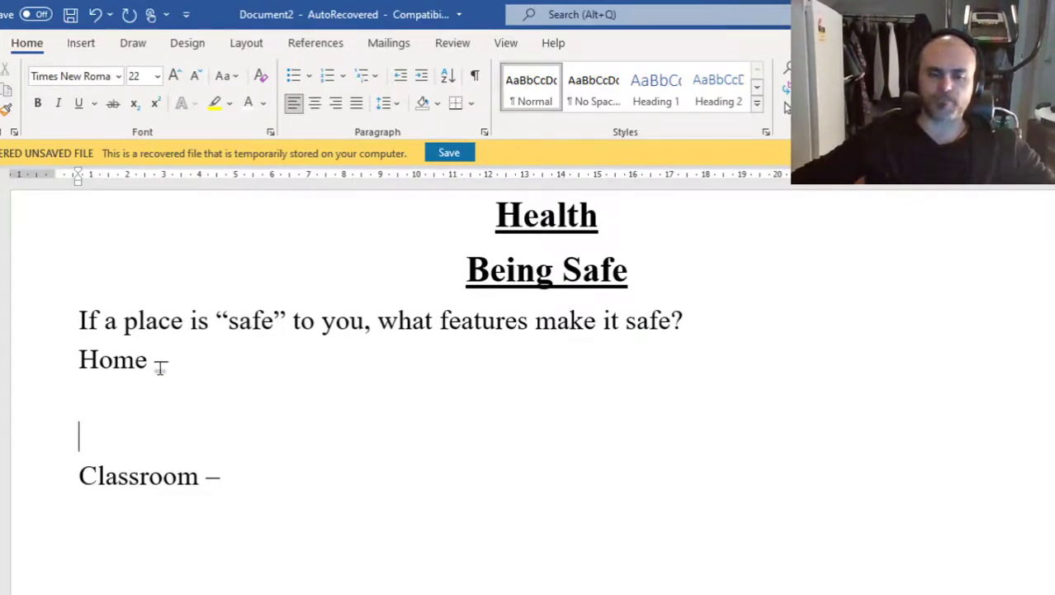
pyautogui.scroll(-3, 277, 346)
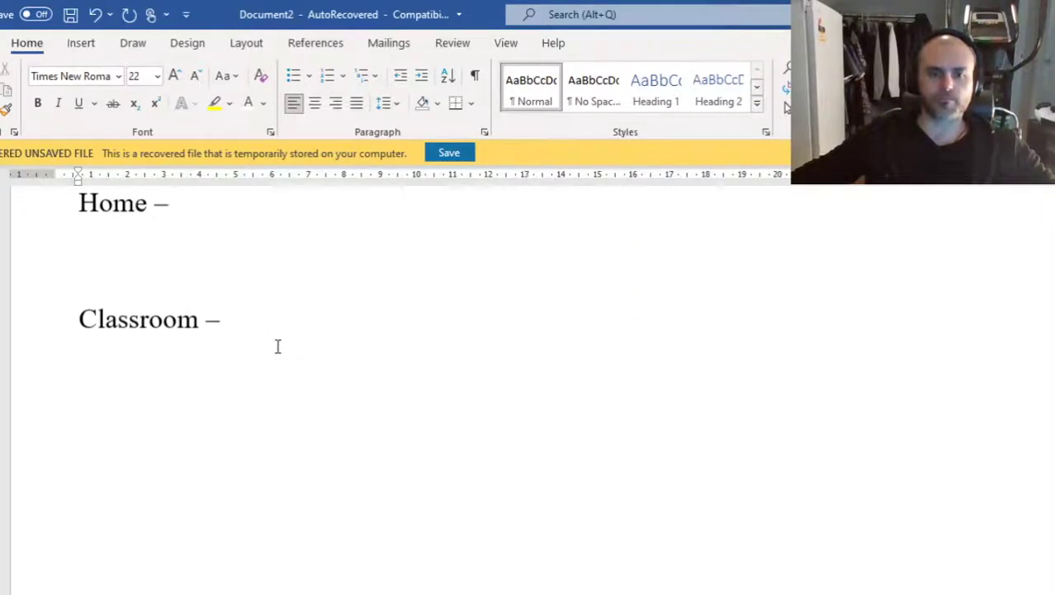
pyautogui.scroll(2, 277, 346)
# - Type 'No danger, the people we care about are watching out for us' after the question
pyautogui.scroll(1, 277, 346)
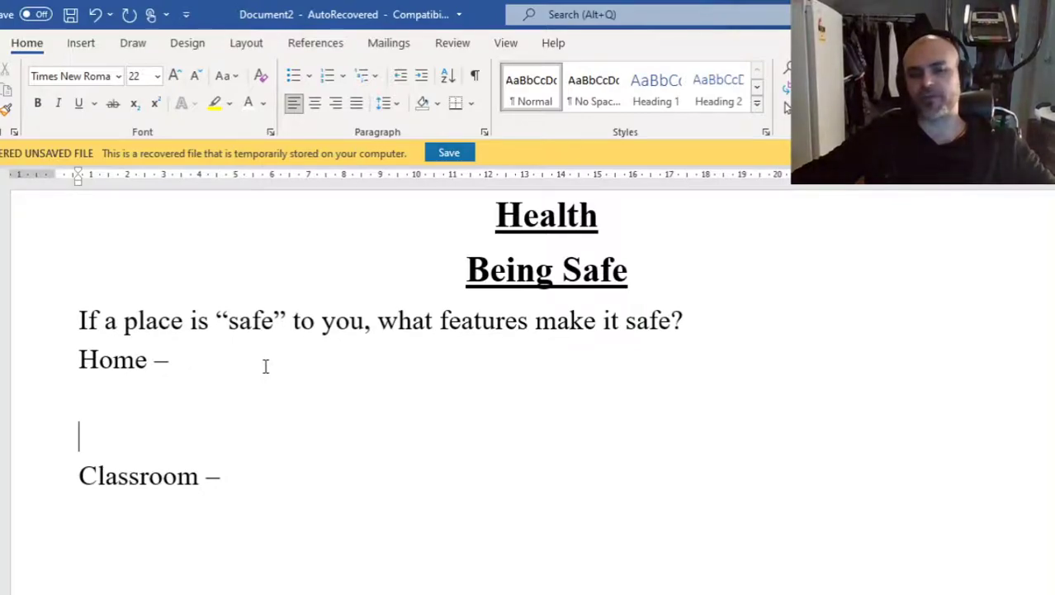
pyautogui.click(265, 366)
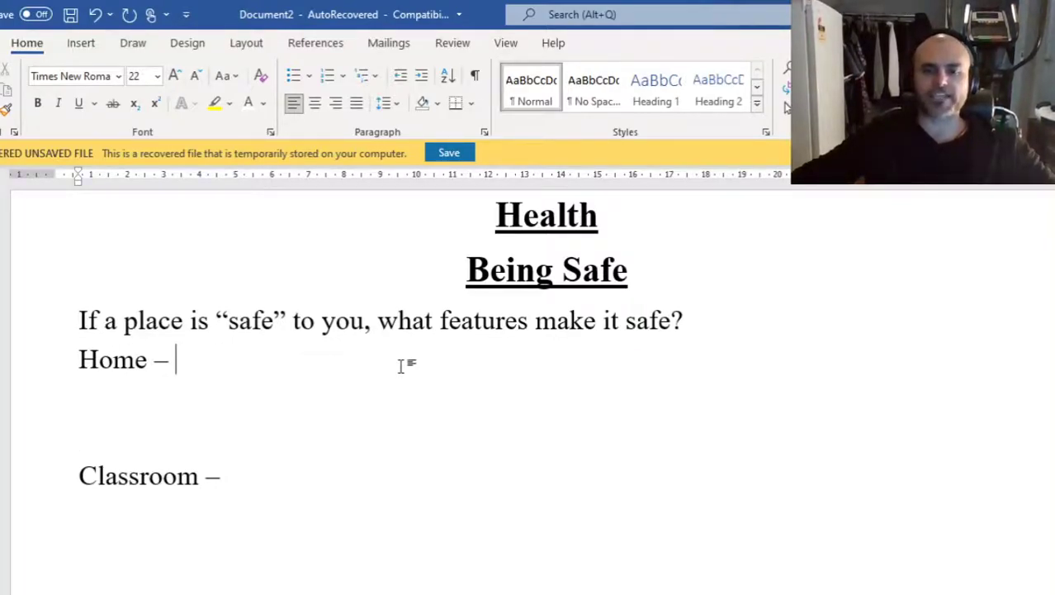
pyautogui.click(761, 327)
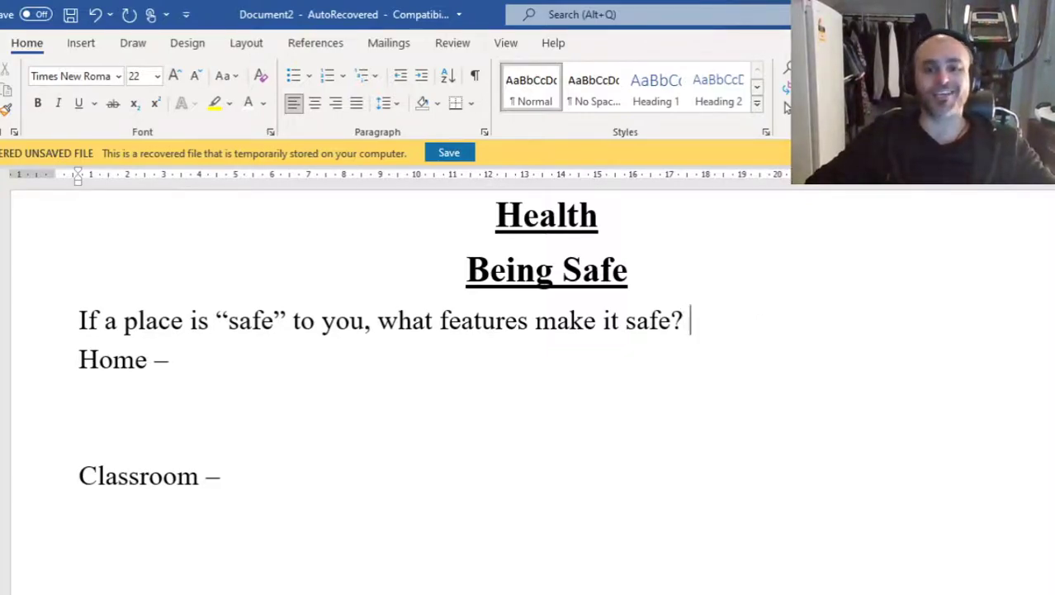
pyautogui.write('No dan')
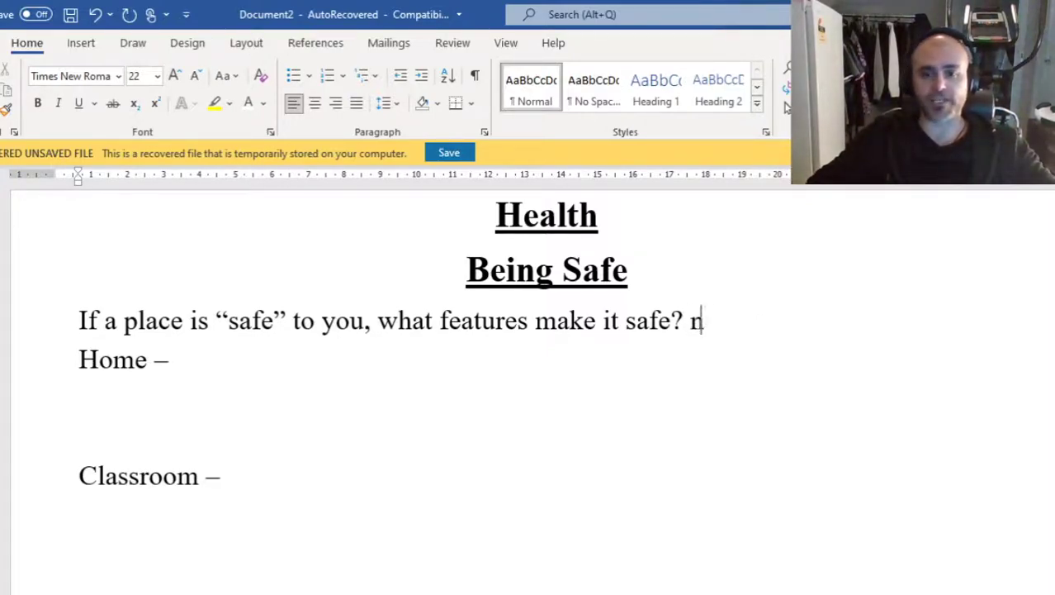
pyautogui.write('ger')
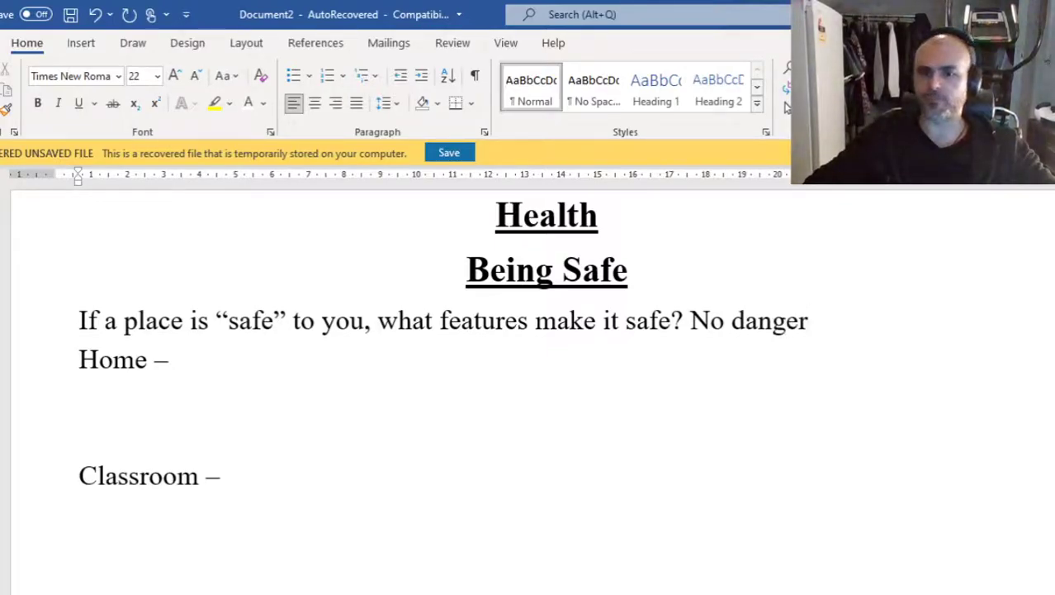
pyautogui.write(', that the')
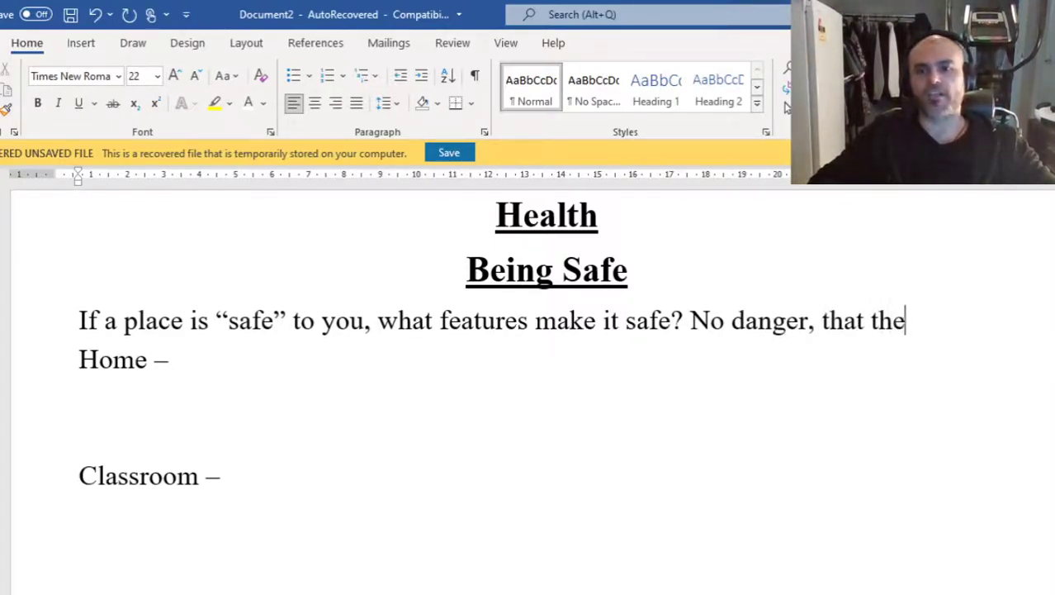
pyautogui.press('BackSpace')
pyautogui.press('BackSpace')
pyautogui.press('BackSpace')
pyautogui.press('BackSpace')
pyautogui.press('BackSpace')
pyautogui.press('BackSpace')
pyautogui.press('BackSpace')
pyautogui.write('he')
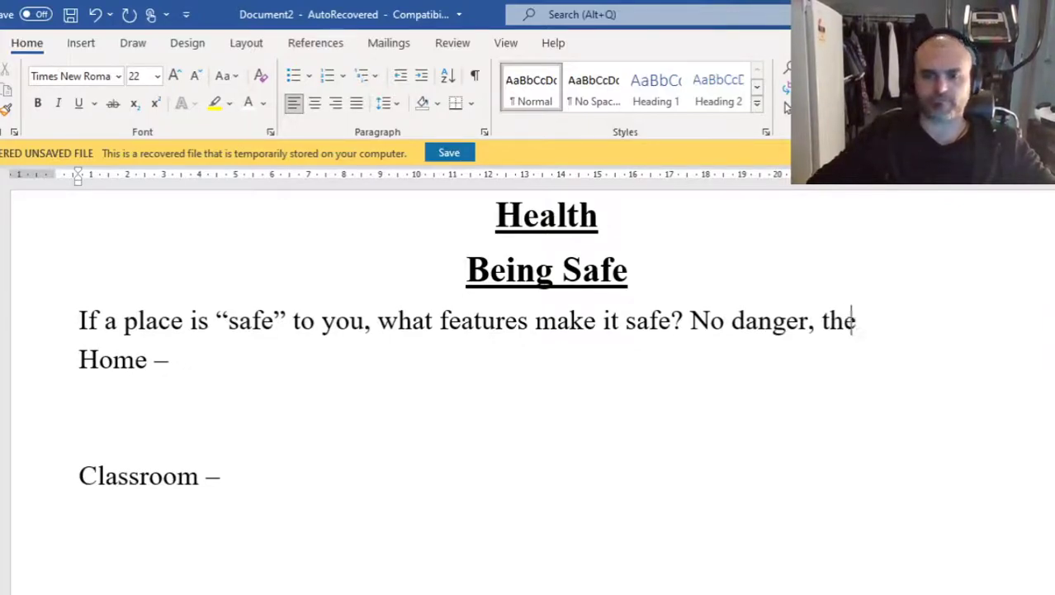
pyautogui.write(' people we ')
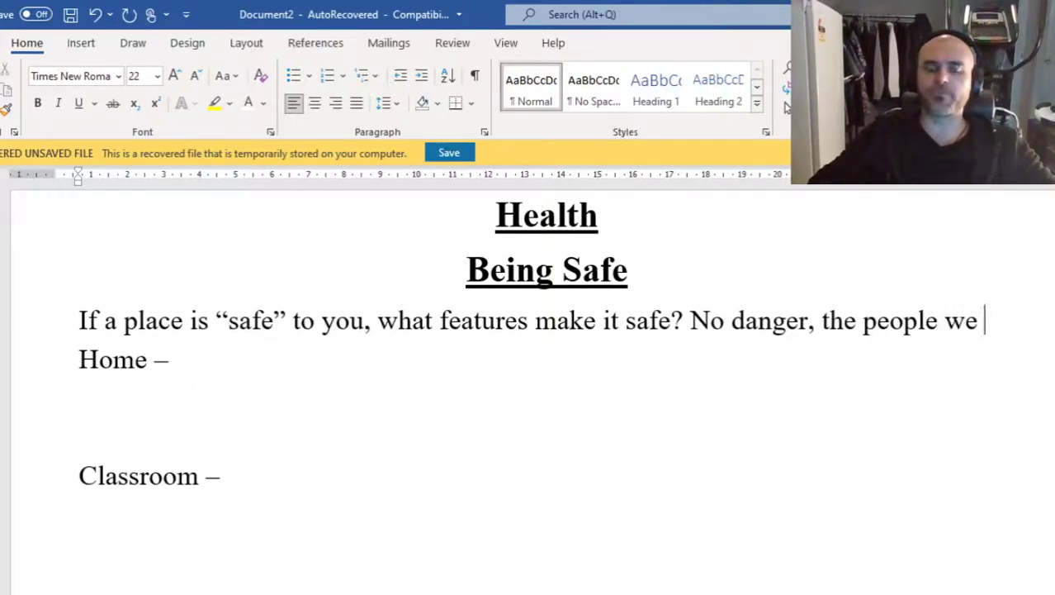
pyautogui.write('care about')
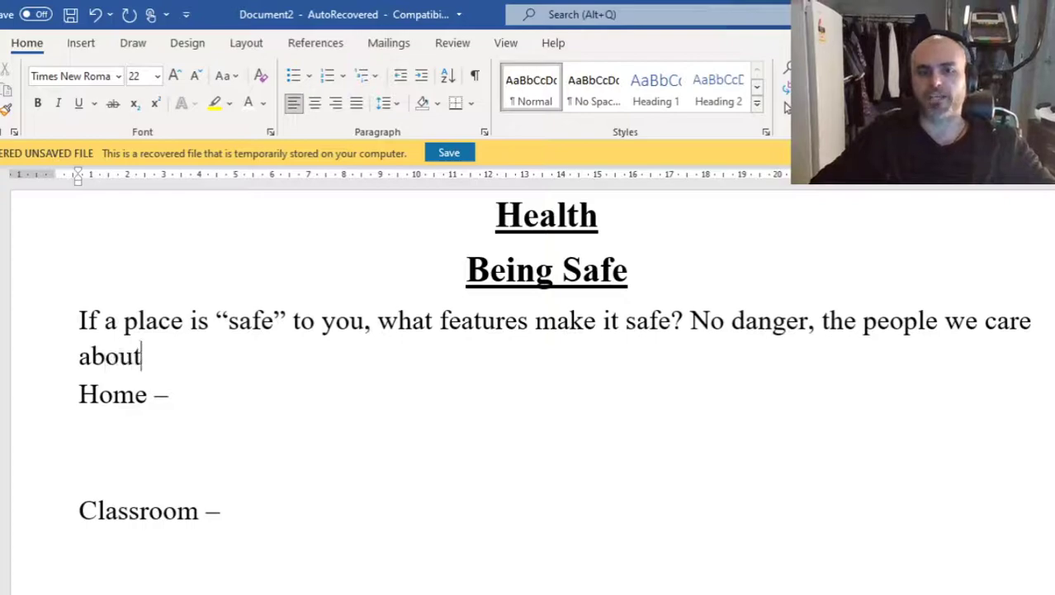
pyautogui.write(' are watchin')
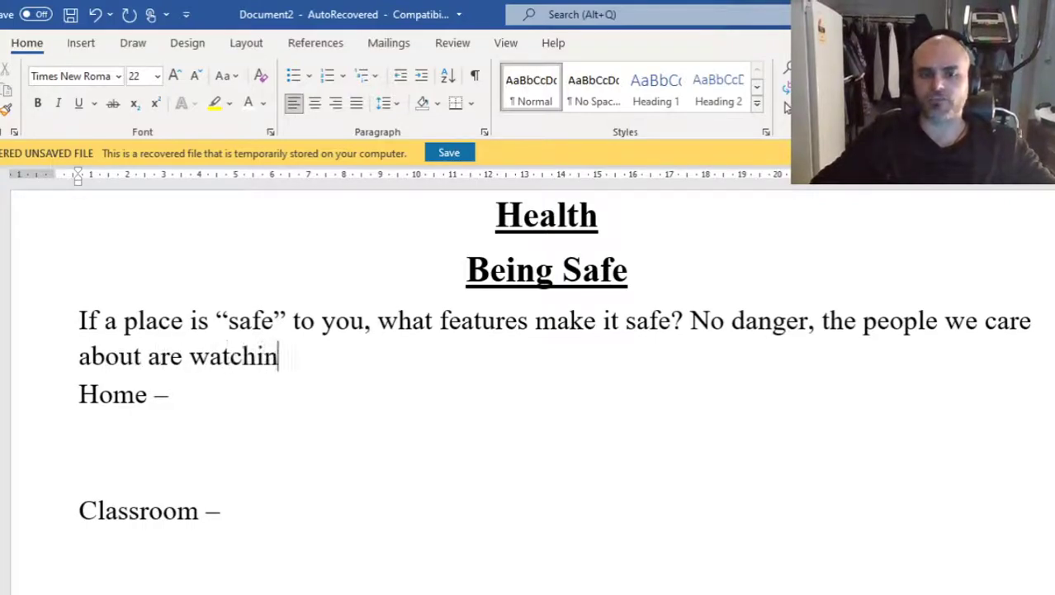
pyautogui.write('g out for us,')
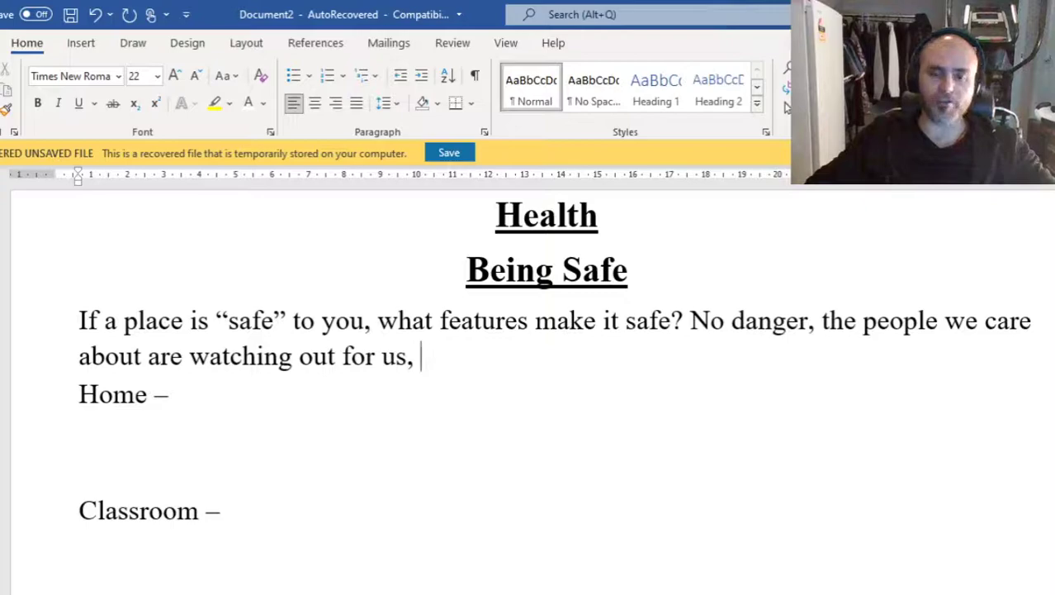
# - Try the words quiet, loud, dark and bright after the answer, then delete 'very bright'
pyautogui.write('very ')
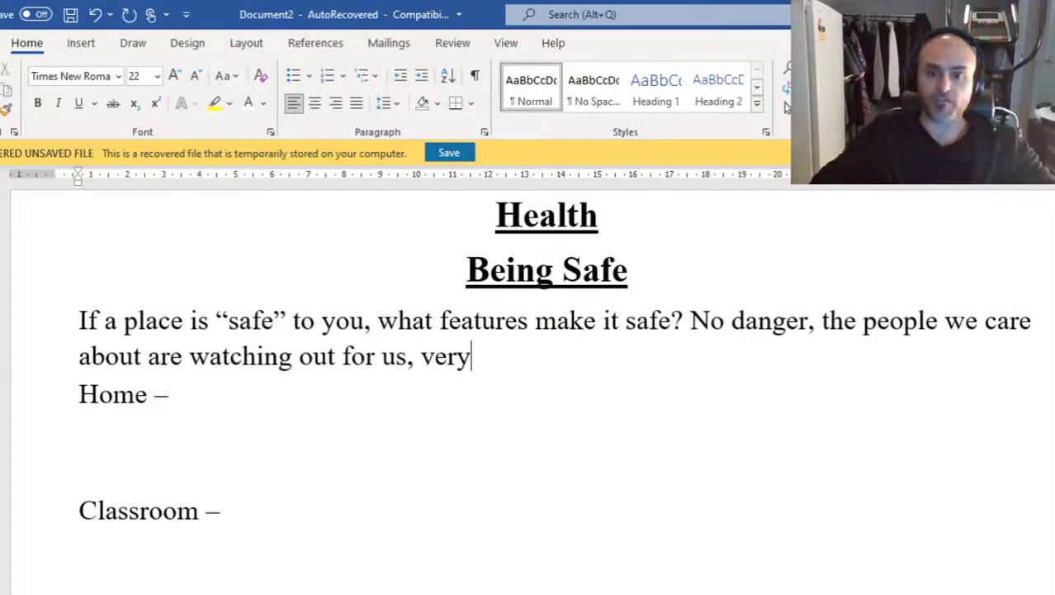
pyautogui.write('qui')
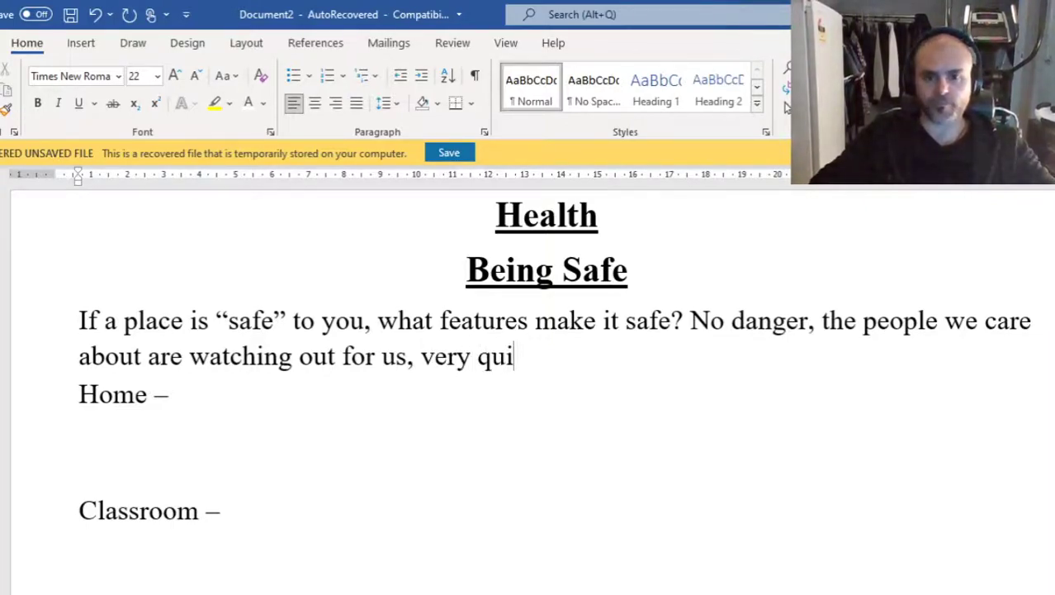
pyautogui.write('et')
pyautogui.press('BackSpace')
pyautogui.press('BackSpace')
pyautogui.press('BackSpace')
pyautogui.press('BackSpace')
pyautogui.press('BackSpace')
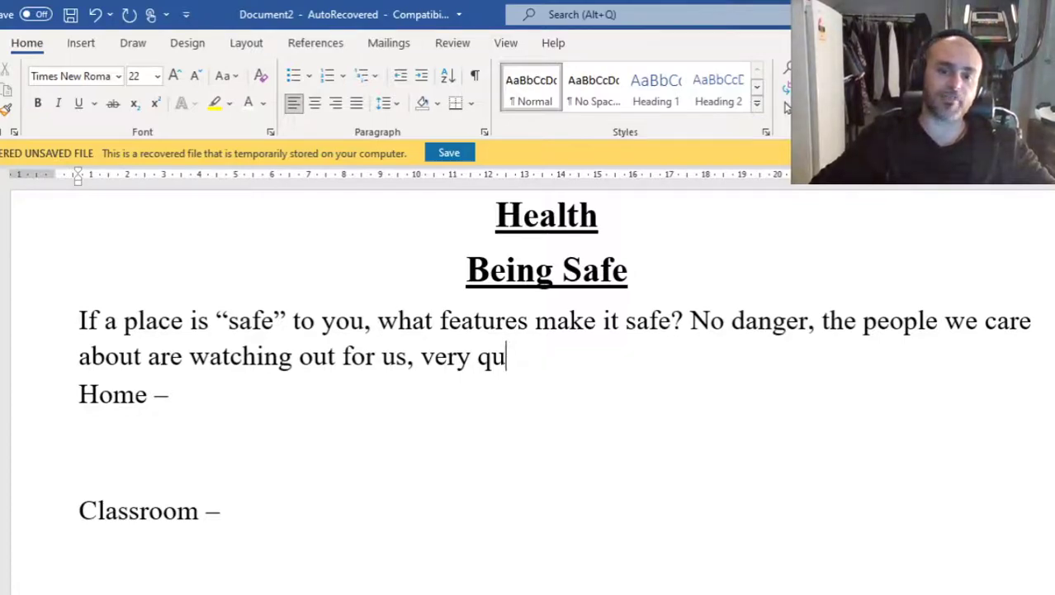
pyautogui.write('loud')
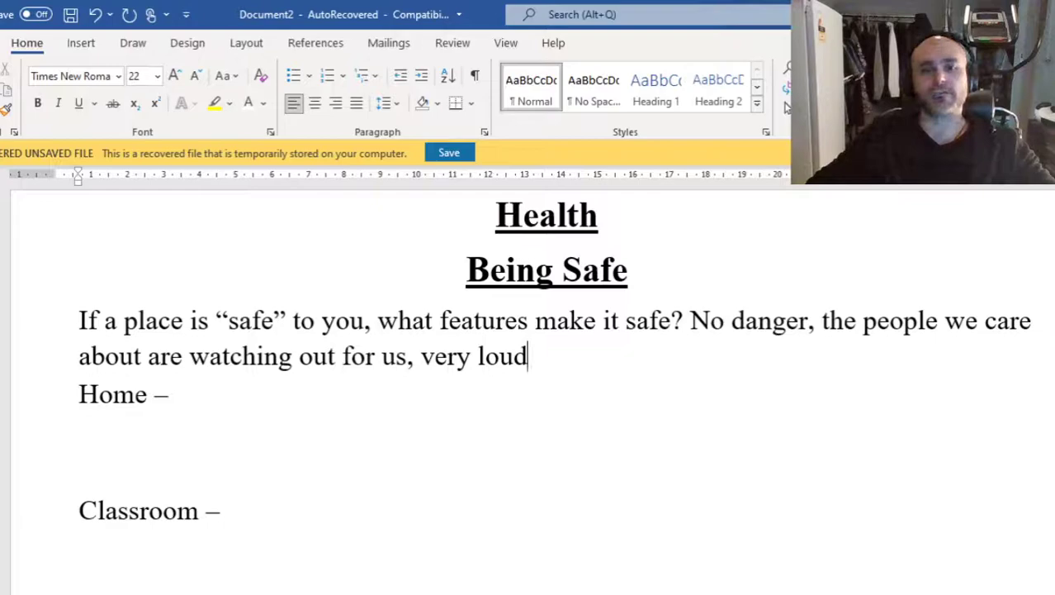
pyautogui.press('BackSpace')
pyautogui.press('BackSpace')
pyautogui.press('BackSpace')
pyautogui.press('BackSpace')
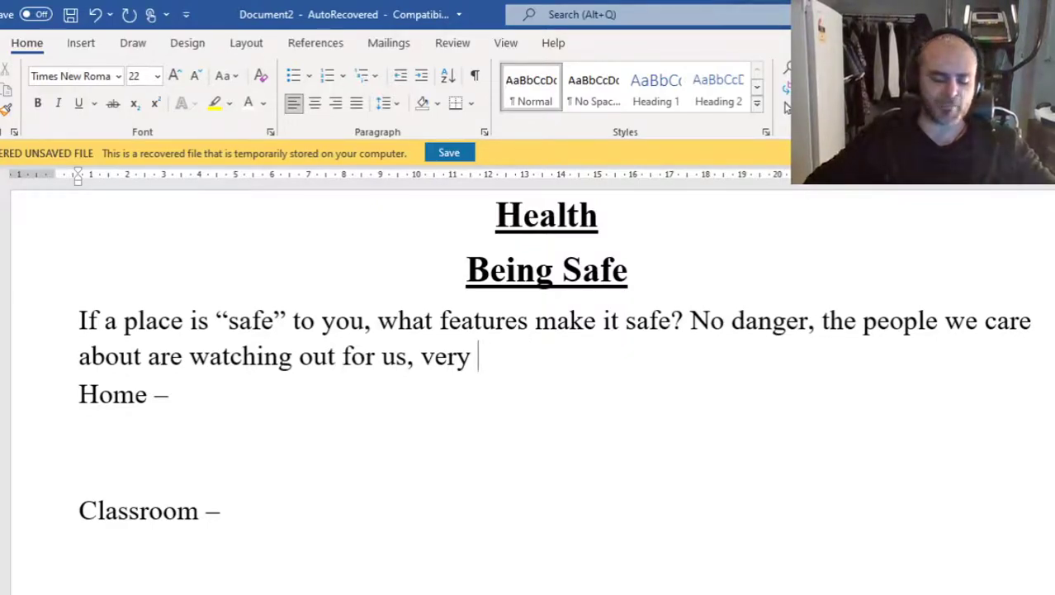
pyautogui.write('dark')
pyautogui.press('BackSpace')
pyautogui.press('BackSpace')
pyautogui.press('BackSpace')
pyautogui.press('BackSpace')
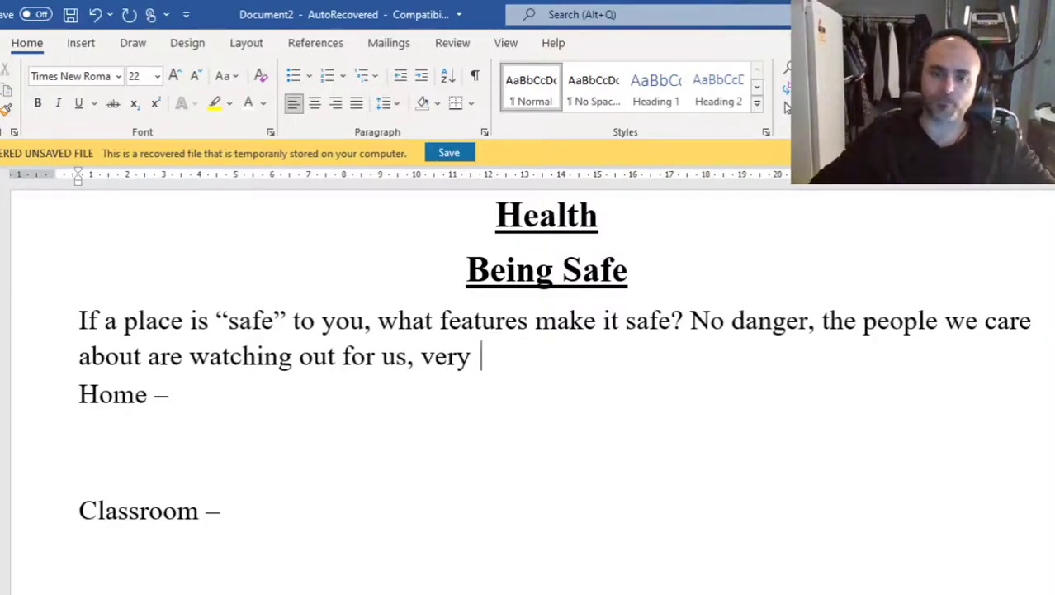
pyautogui.write('bright')
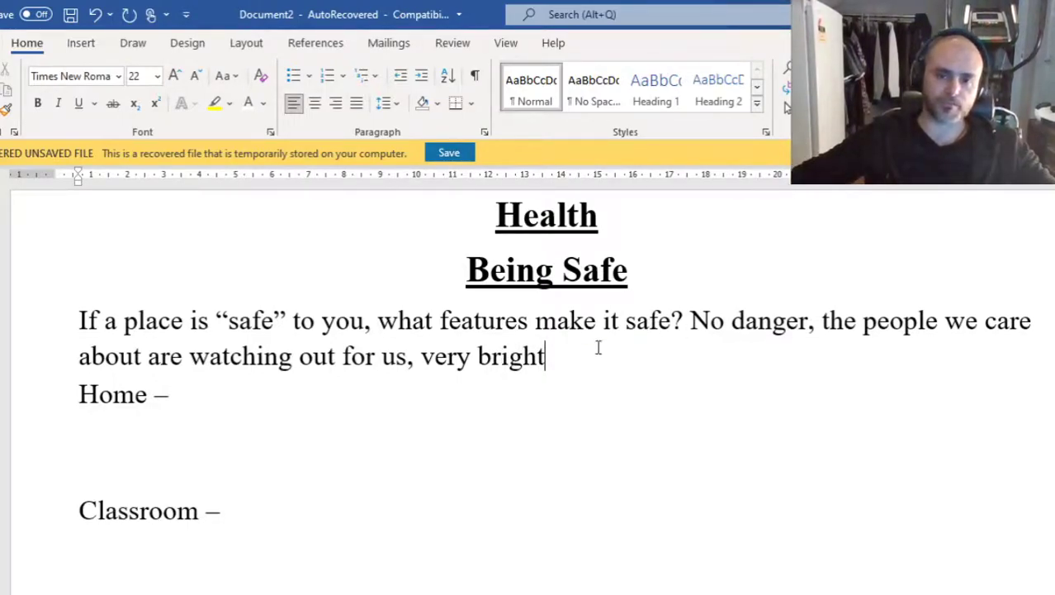
pyautogui.moveTo(546, 357); pyautogui.dragTo(423, 366)
pyautogui.press('BackSpace')
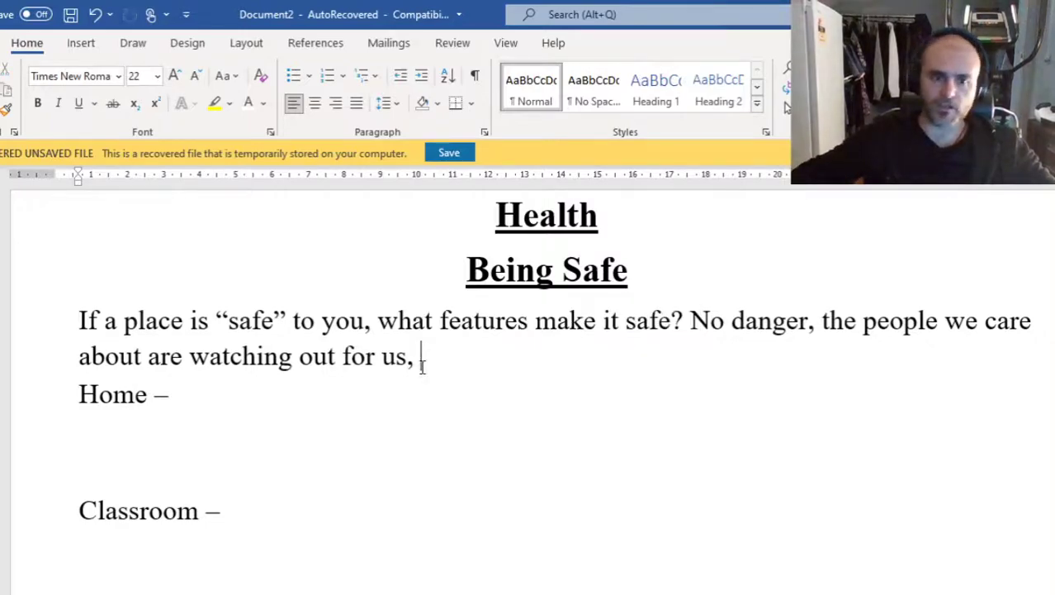
pyautogui.click(230, 391)
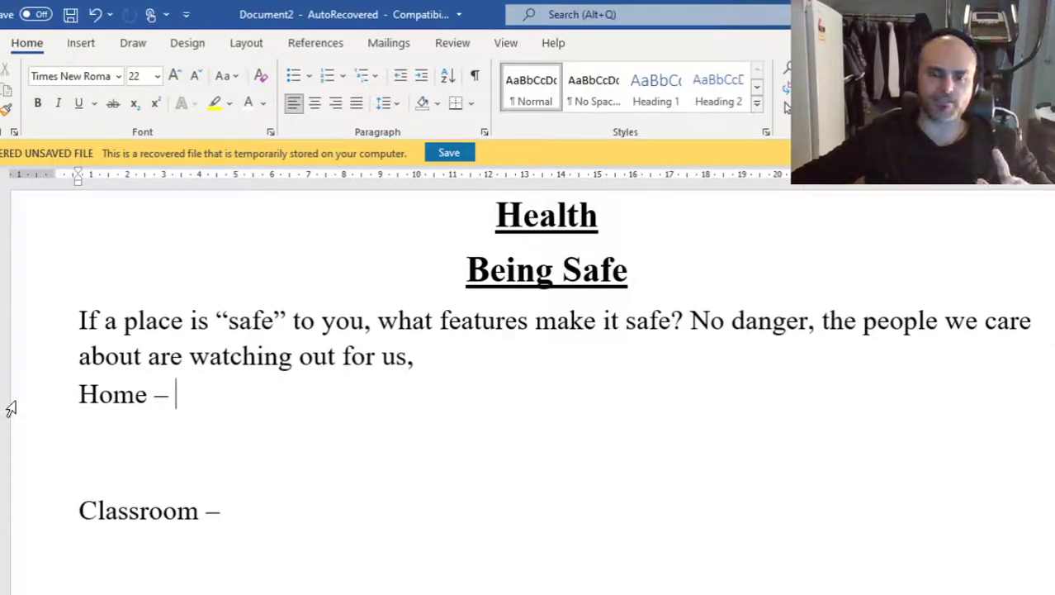
pyautogui.click(267, 505)
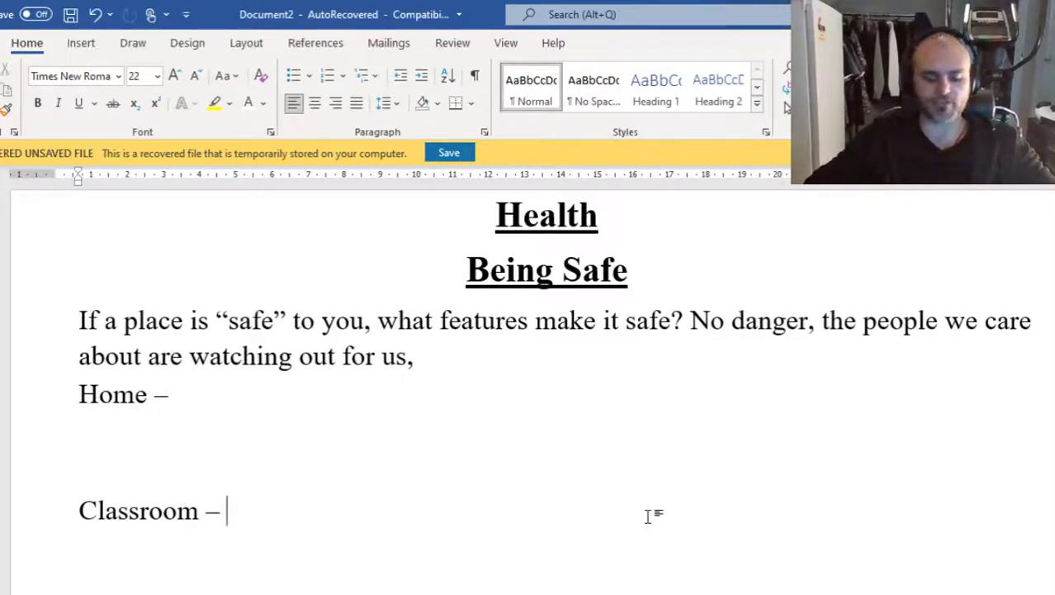
# - After 'Classroom -', write that you have your own space, people won't hurt you, and teachers protect and teach you
pyautogui.write('th')
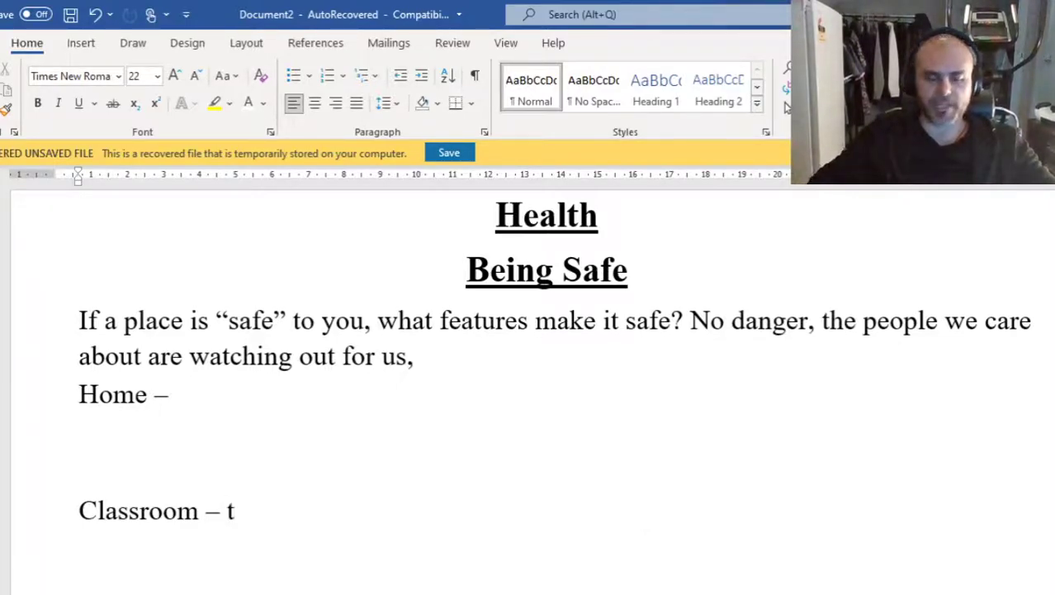
pyautogui.press('BackSpace')
pyautogui.press('BackSpace')
pyautogui.write('you h')
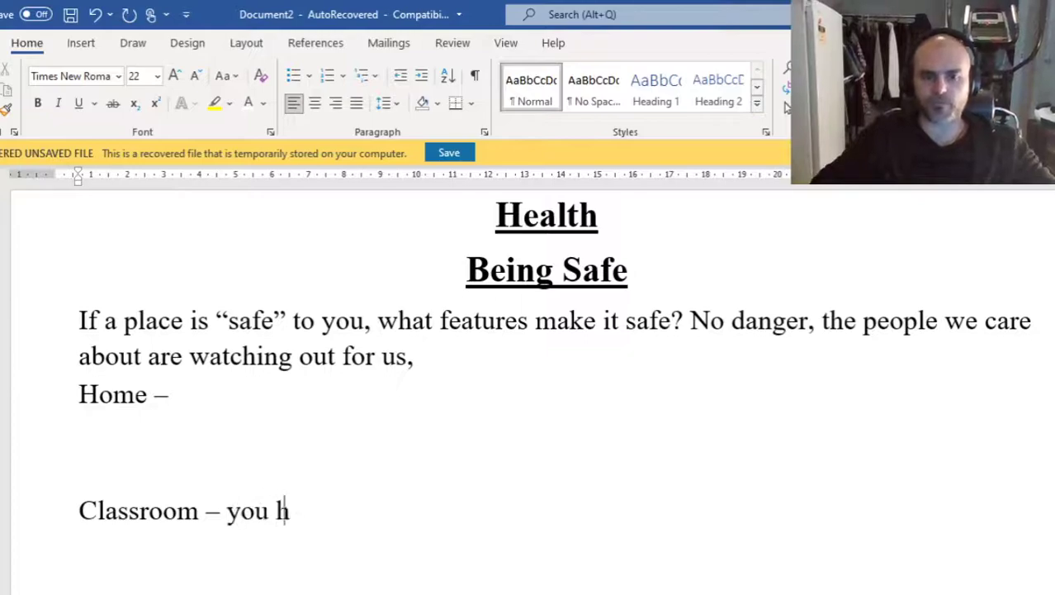
pyautogui.write('ave your own s')
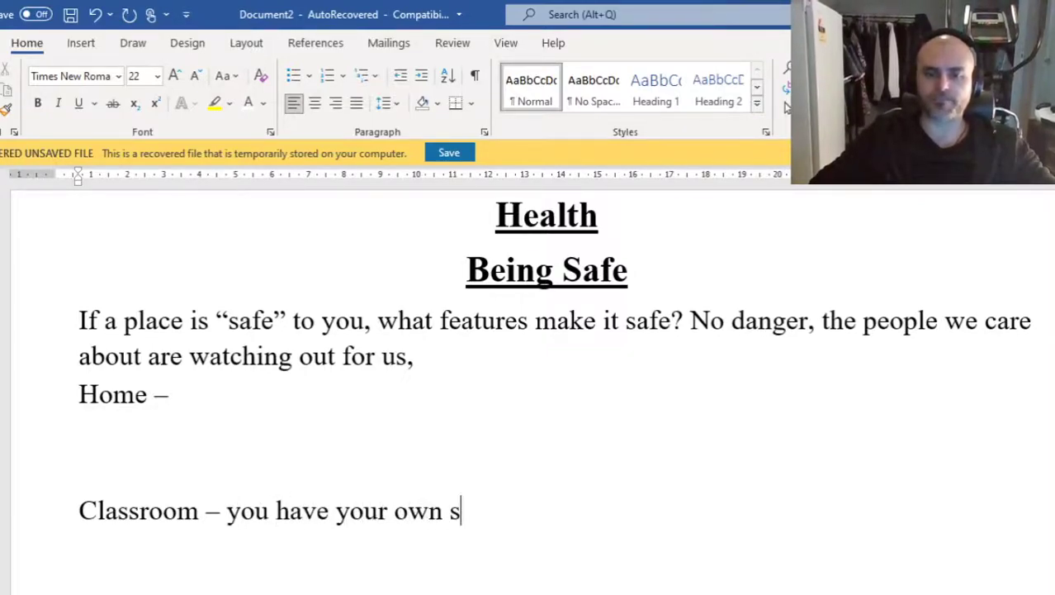
pyautogui.write('pace, tr')
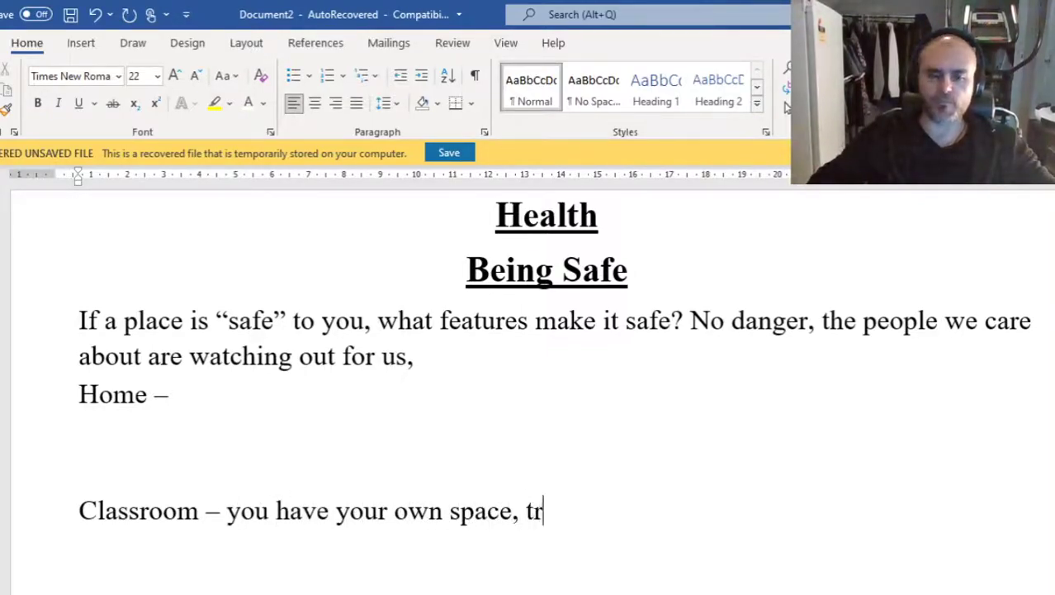
pyautogui.write('ust that the peo')
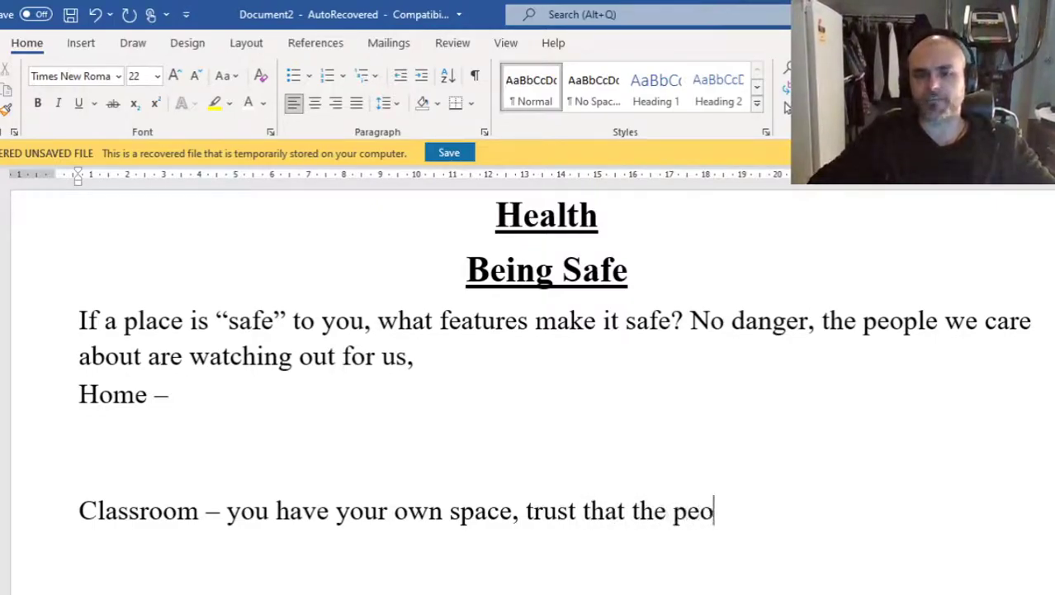
pyautogui.write('ple in the room ')
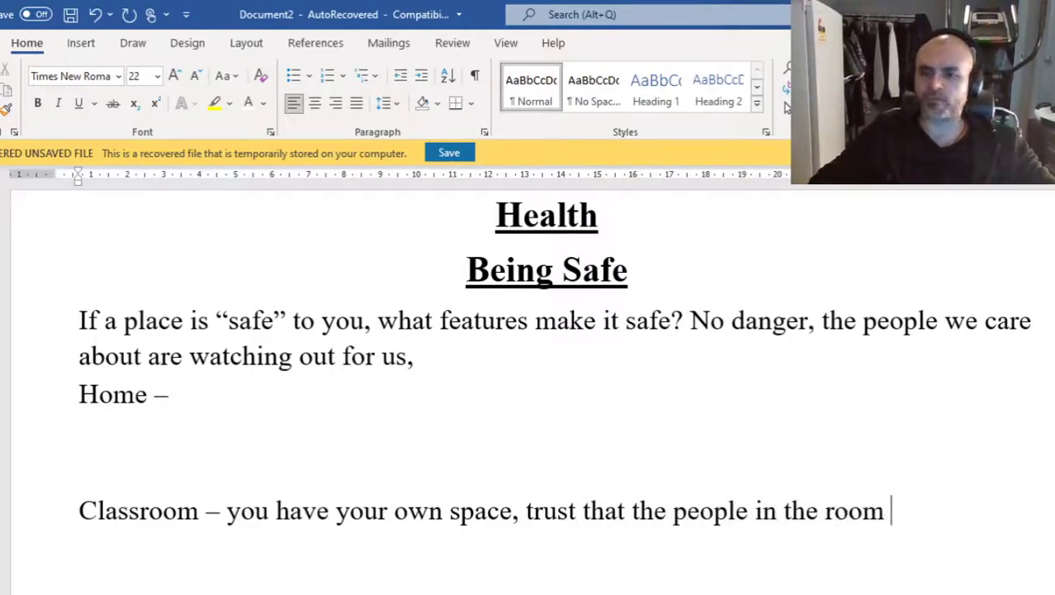
pyautogui.write('will not hurt you,')
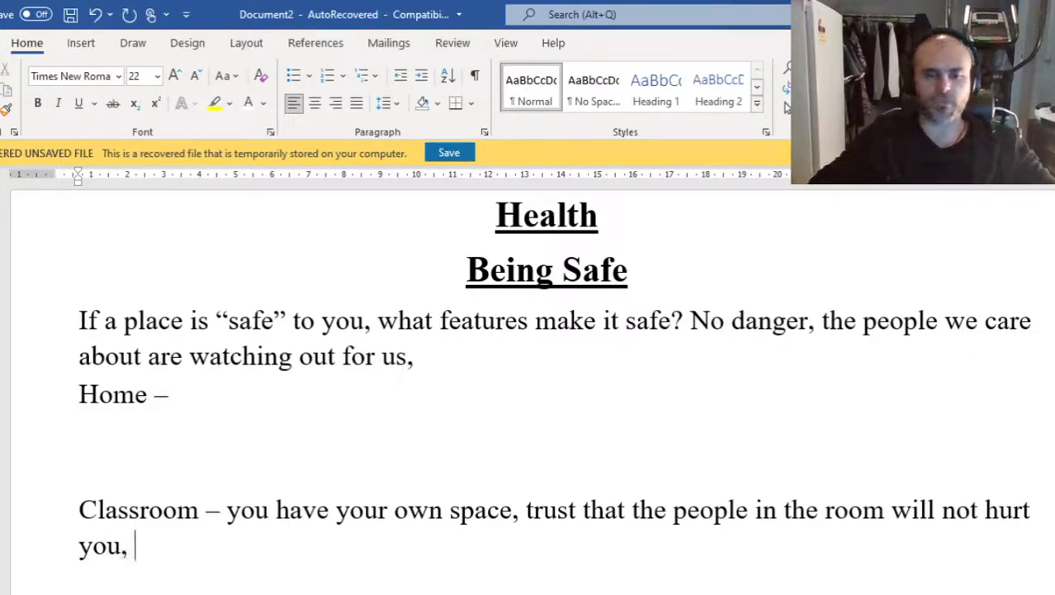
pyautogui.write(' the tea')
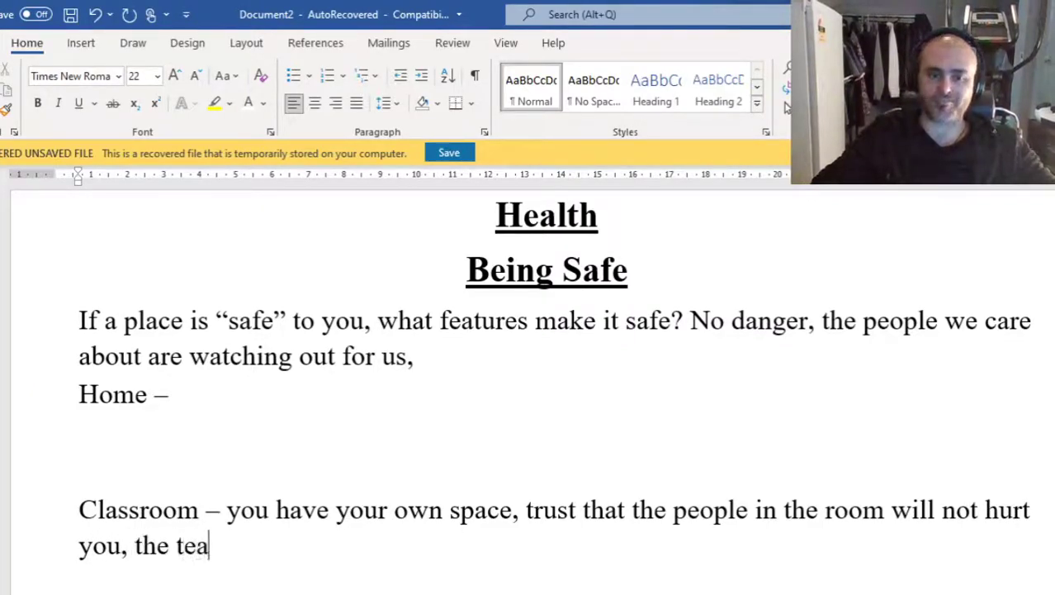
pyautogui.write('chers will prot')
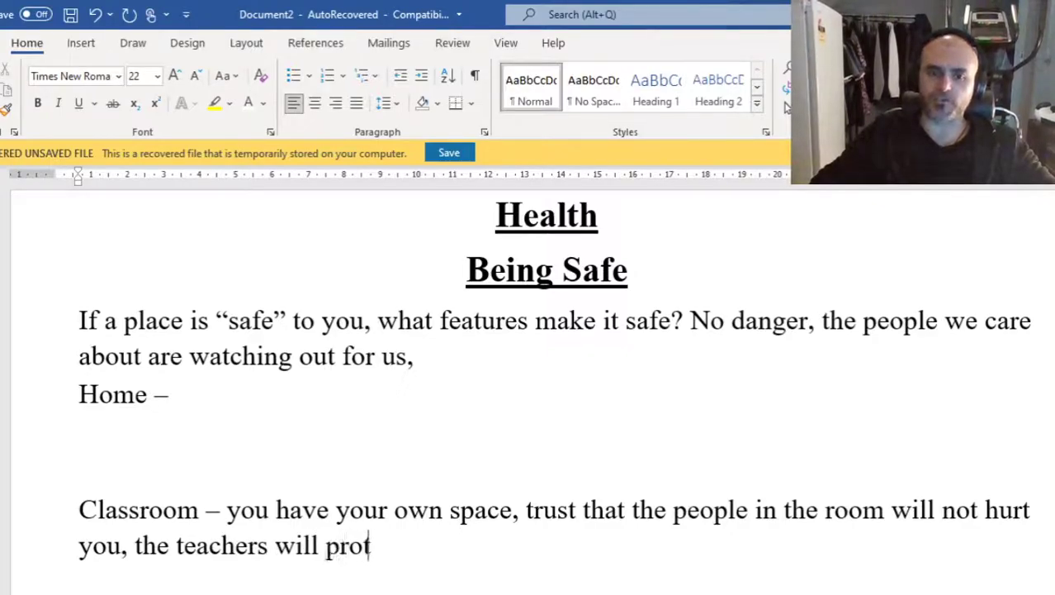
pyautogui.write('ex')
pyautogui.press('BackSpace')
pyautogui.write('c')
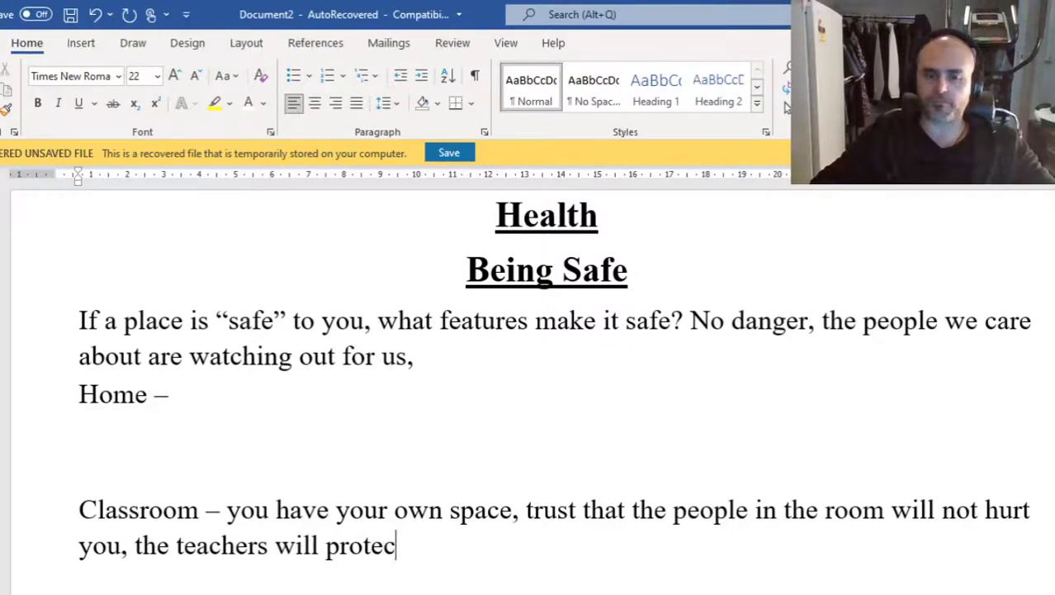
pyautogui.write('t you, ')
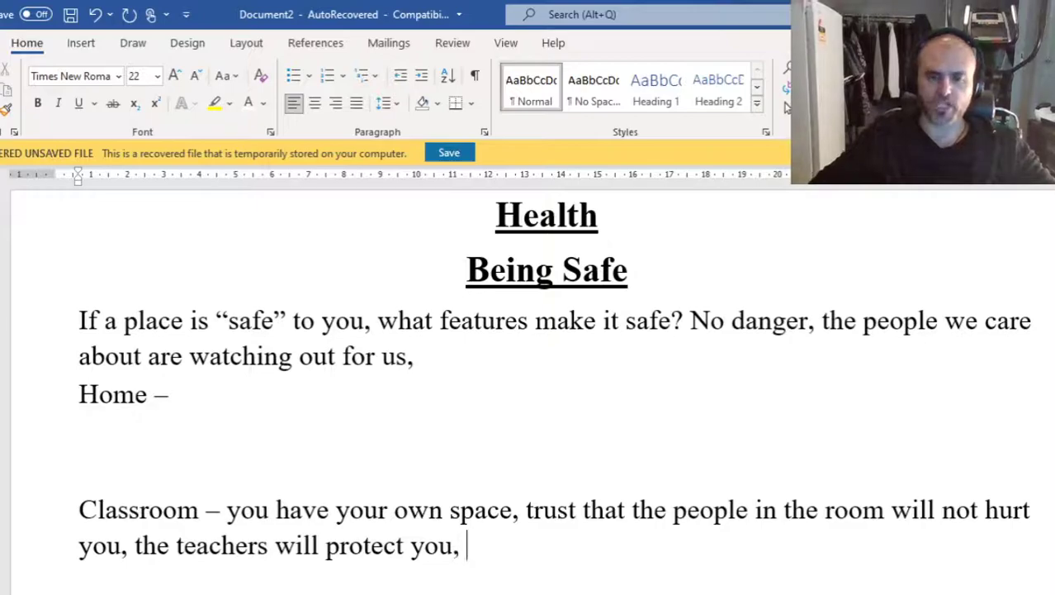
pyautogui.write('teache')
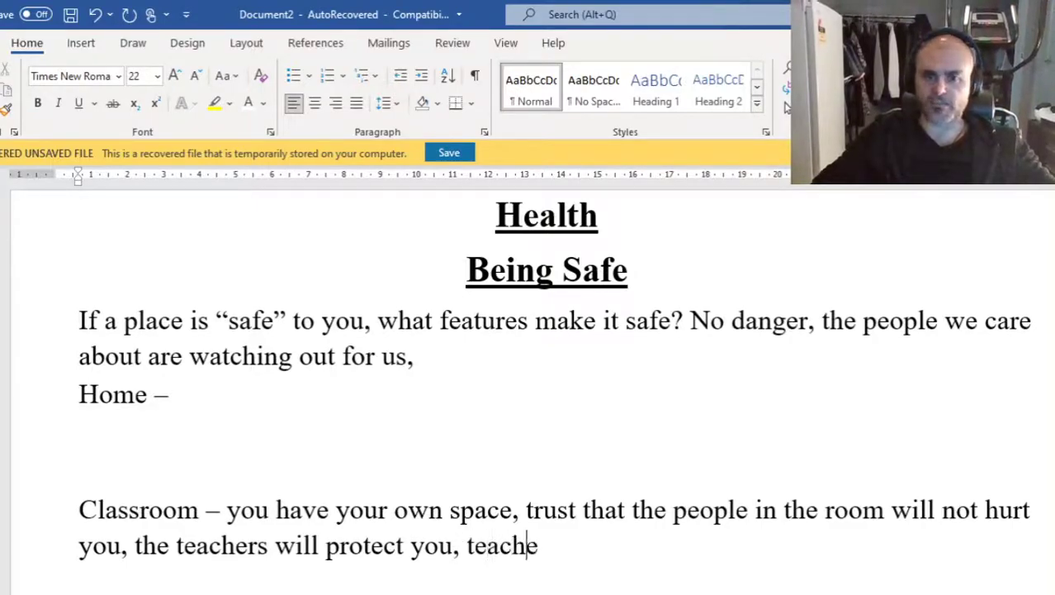
pyautogui.write('r w')
pyautogui.press('BackSpace')
pyautogui.press('BackSpace')
pyautogui.write('s will ')
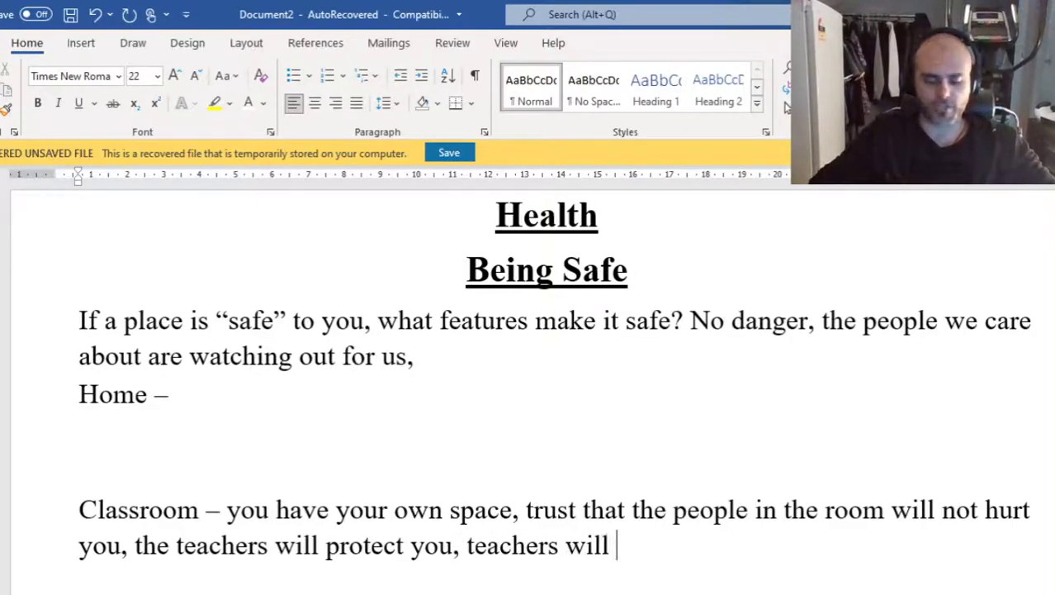
pyautogui.write('teach you')
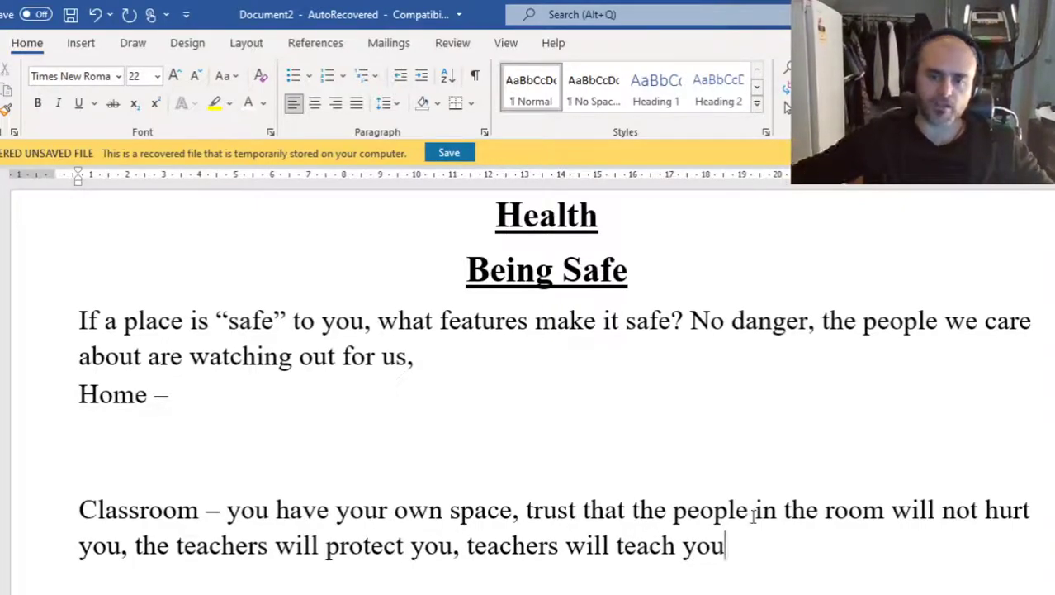
pyautogui.moveTo(754, 540); pyautogui.dragTo(229, 522)
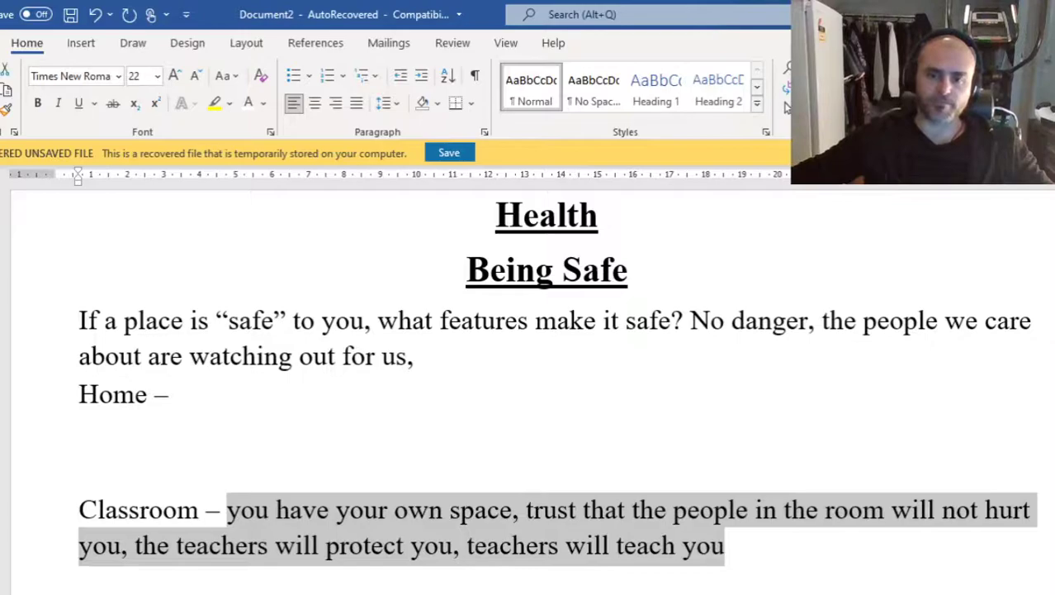
pyautogui.click(813, 584)
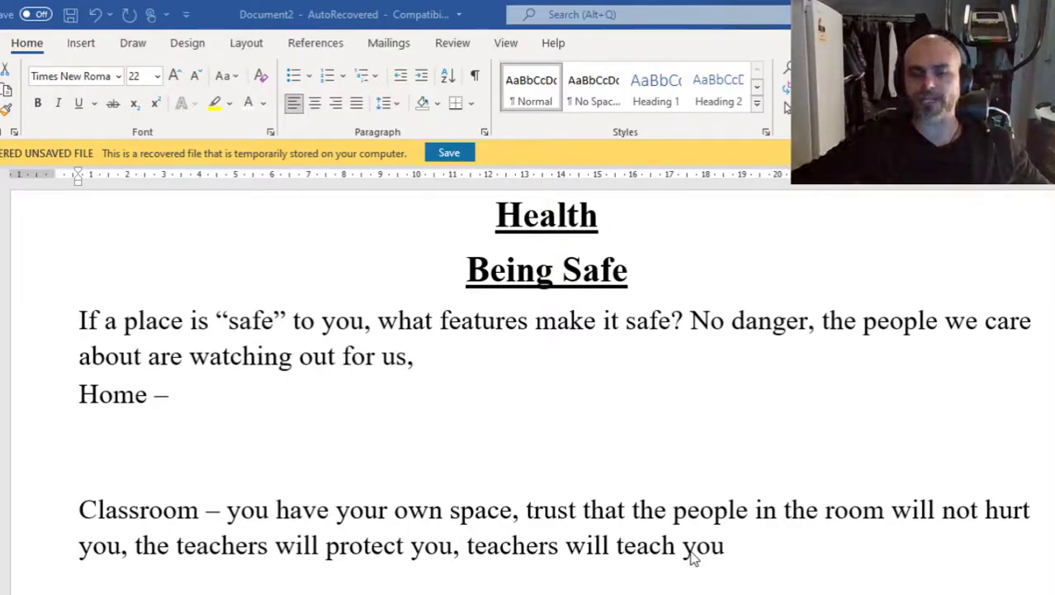
# - Insert empty lines after the Brainstorm prompt about places you felt unsafe
pyautogui.scroll(-10, 264, 464)
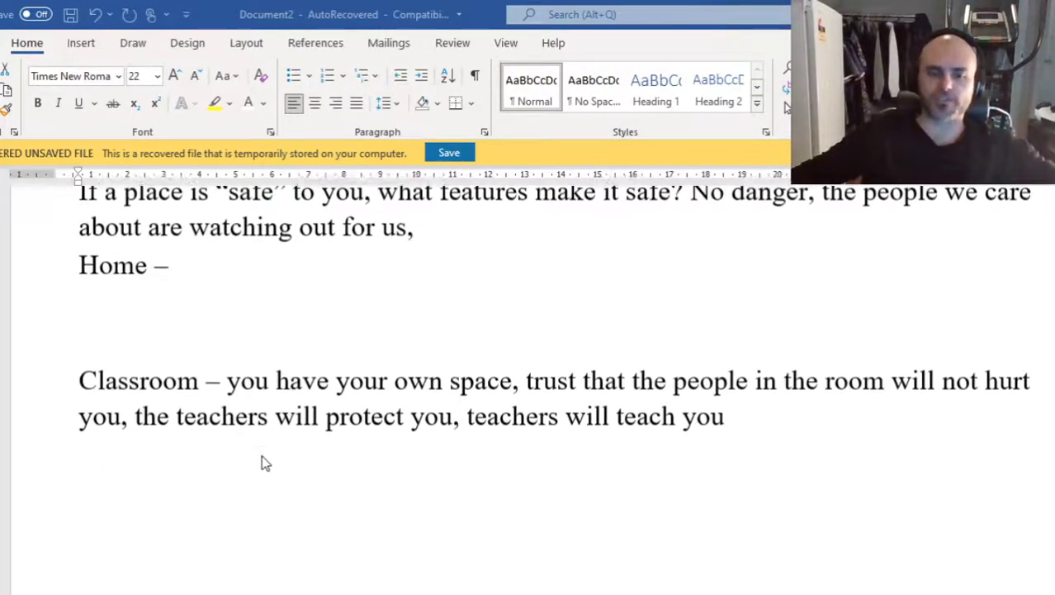
pyautogui.scroll(10, 262, 464)
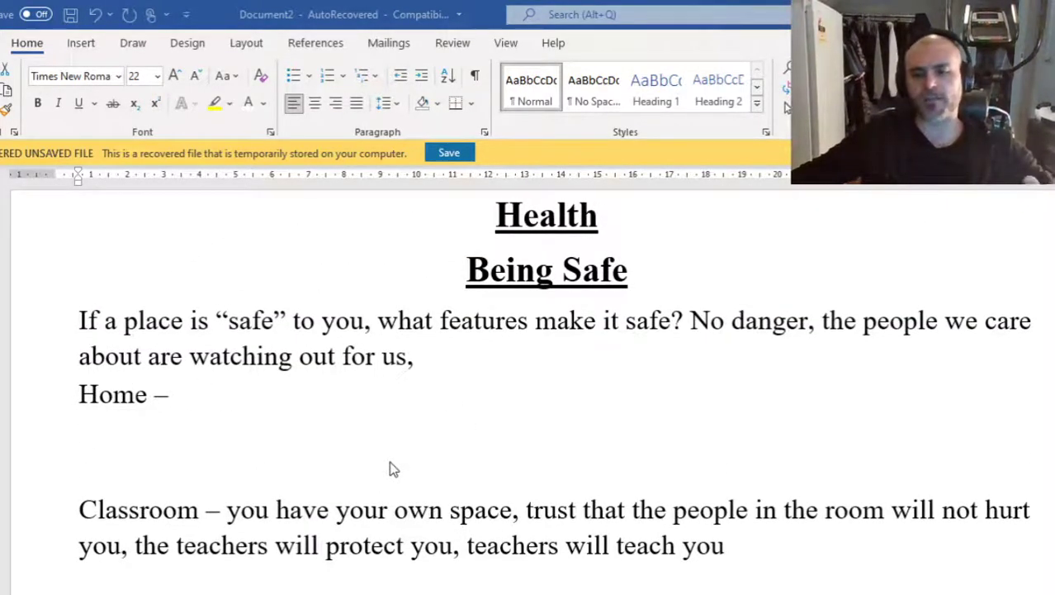
pyautogui.scroll(-10, 405, 467)
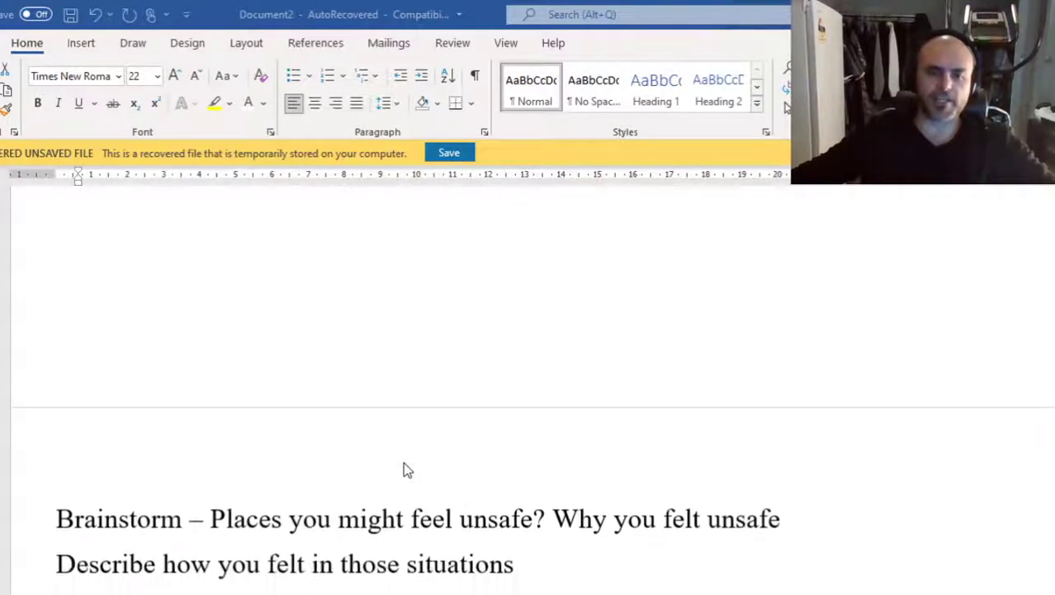
pyautogui.click(811, 514)
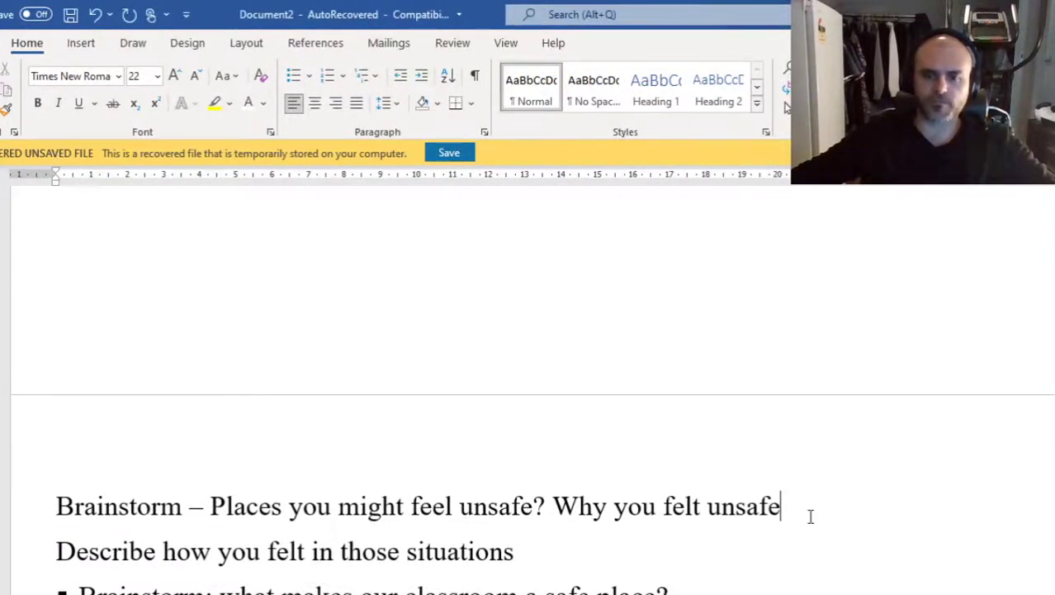
pyautogui.press('Return')
pyautogui.press('Return')
pyautogui.press('Return')
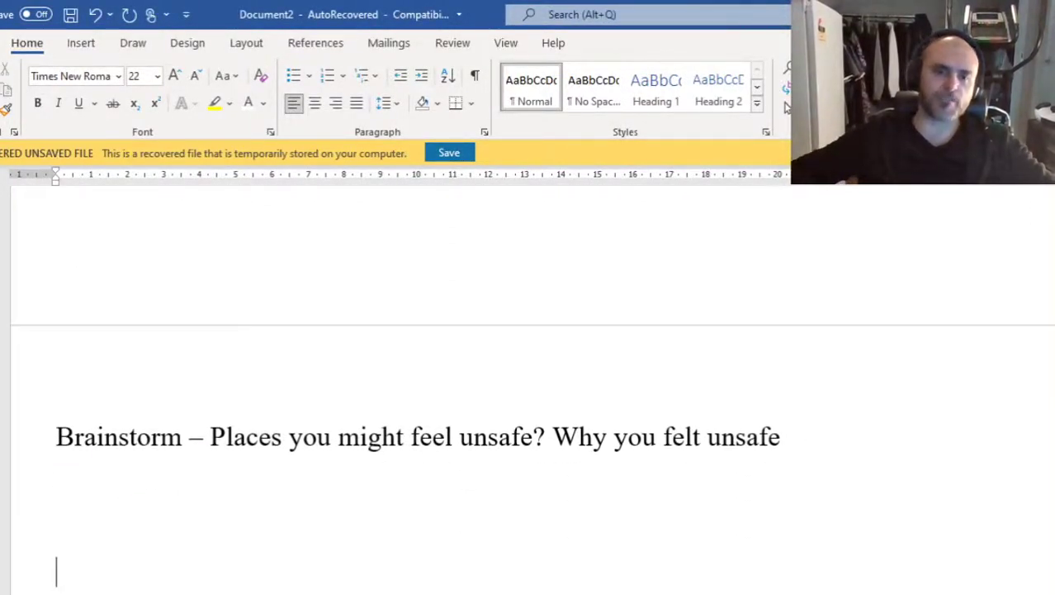
pyautogui.scroll(1, 494, 297)
pyautogui.scroll(-2, 487, 297)
pyautogui.scroll(1, 256, 371)
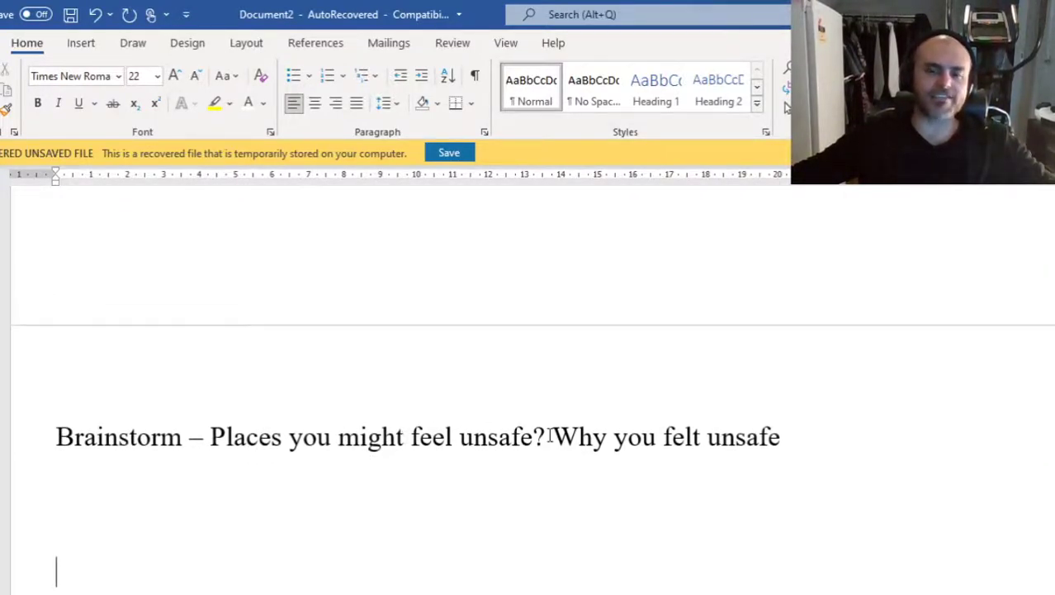
# - Add more empty lines and start a numbered list with placeholder items A and B
pyautogui.click(239, 484)
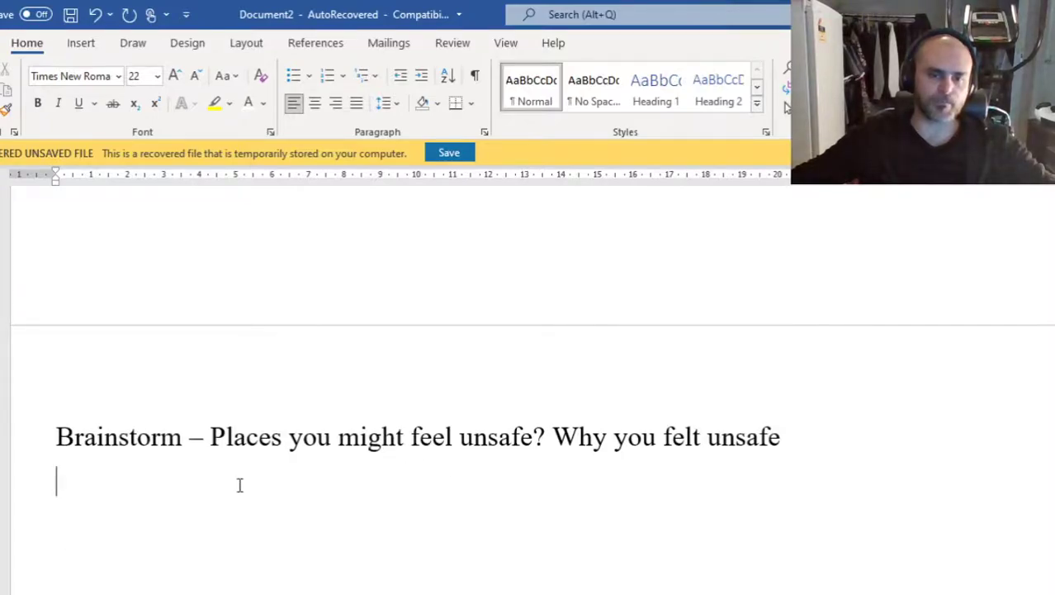
pyautogui.press('Down')
pyautogui.press('Down')
pyautogui.press('Up')
pyautogui.press('Up')
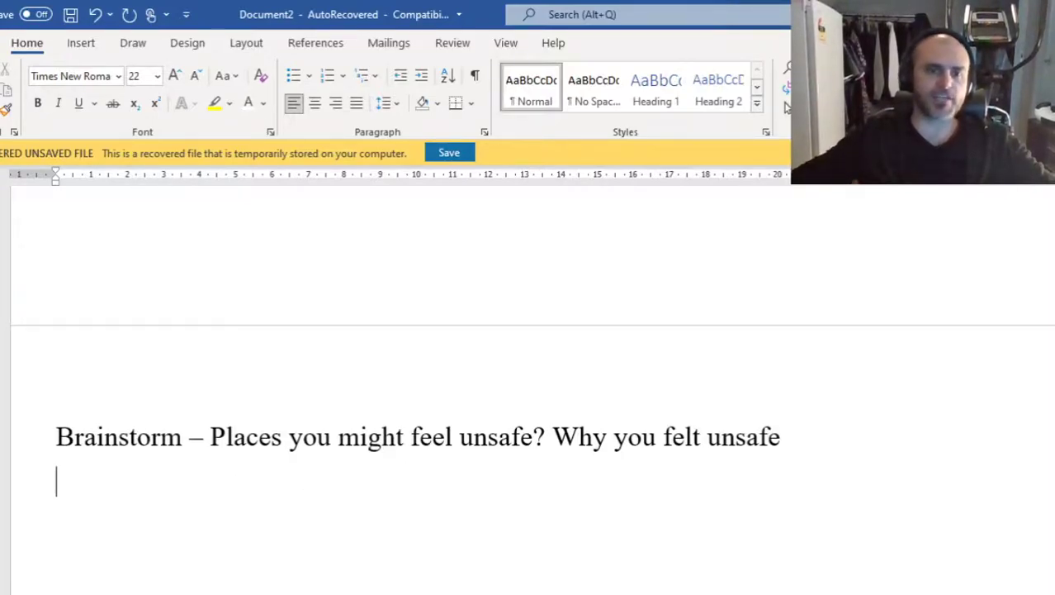
pyautogui.scroll(-3, 130, 358)
pyautogui.scroll(1, 130, 359)
pyautogui.press('Return')
pyautogui.press('Return')
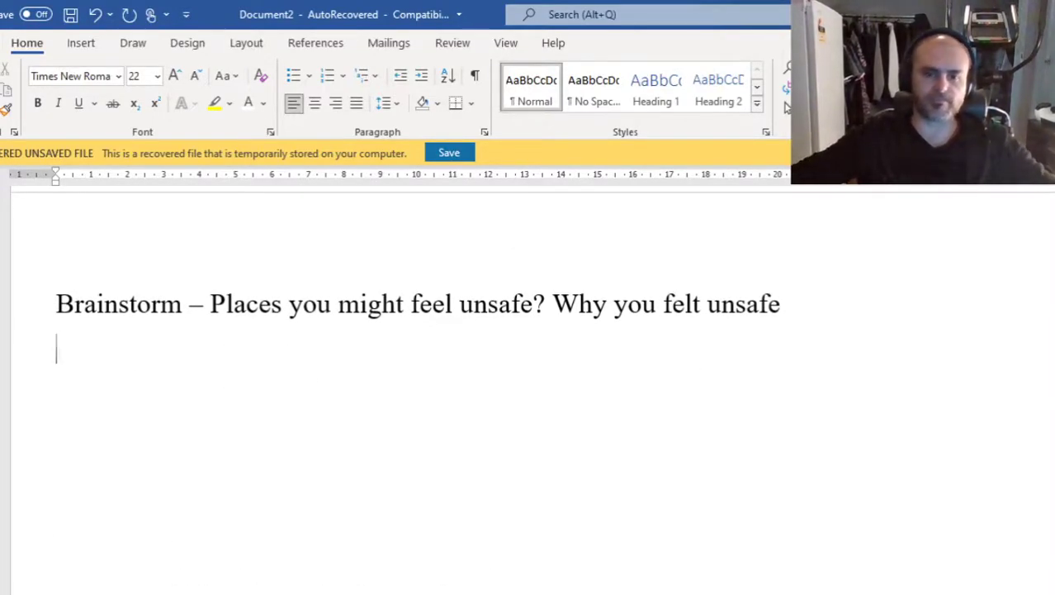
pyautogui.click(116, 365)
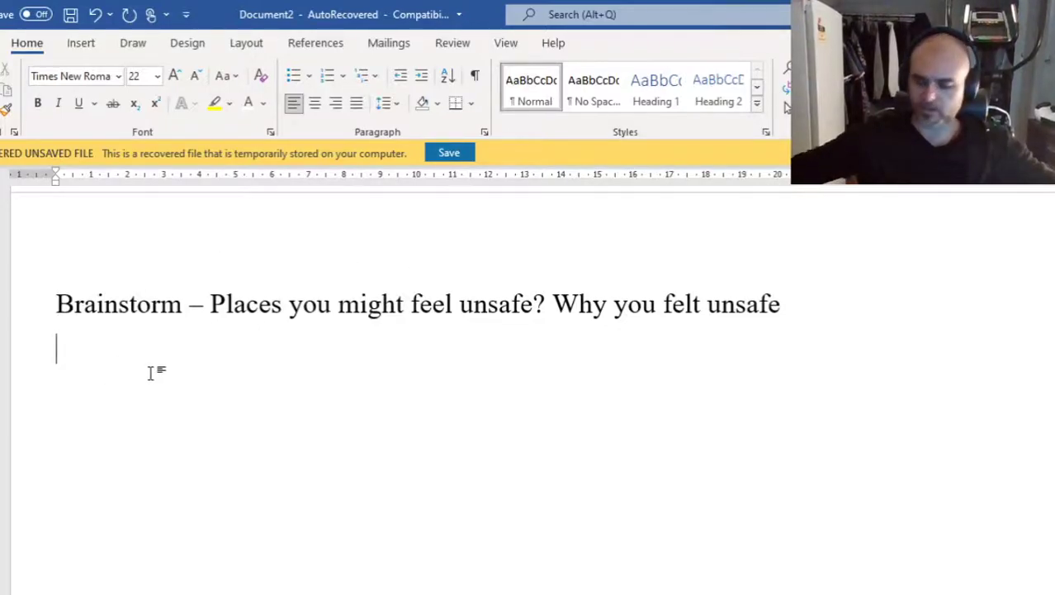
pyautogui.write('1. a')
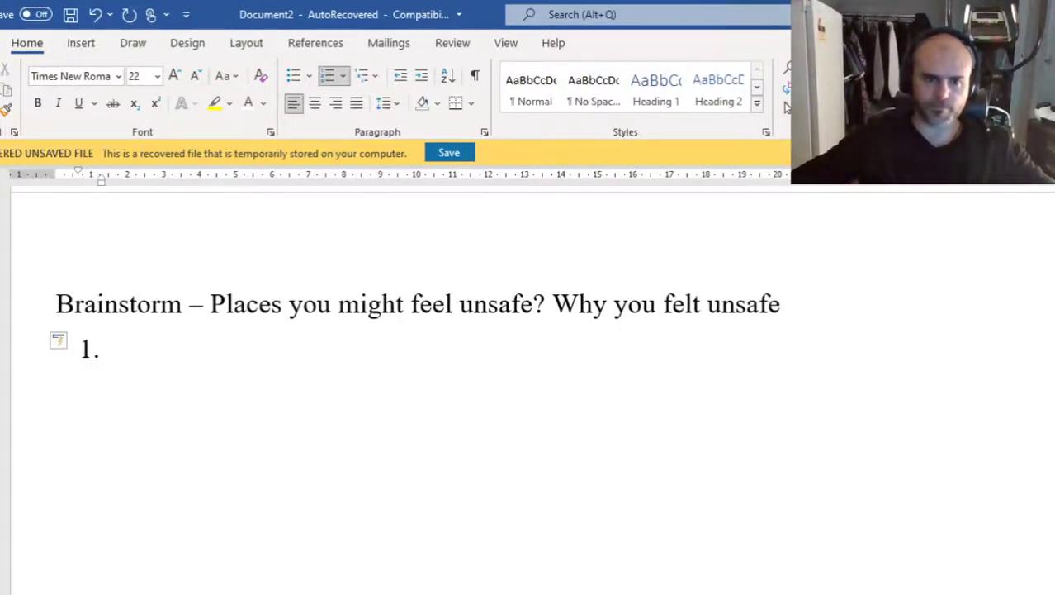
pyautogui.press('Return')
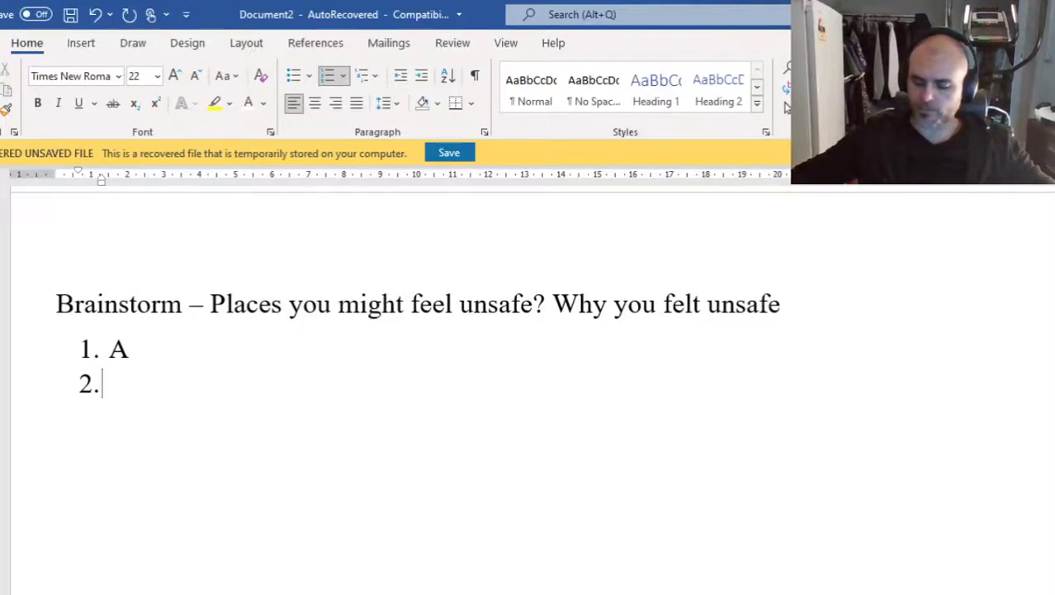
pyautogui.write('2.')
pyautogui.press('BackSpace')
pyautogui.press('BackSpace')
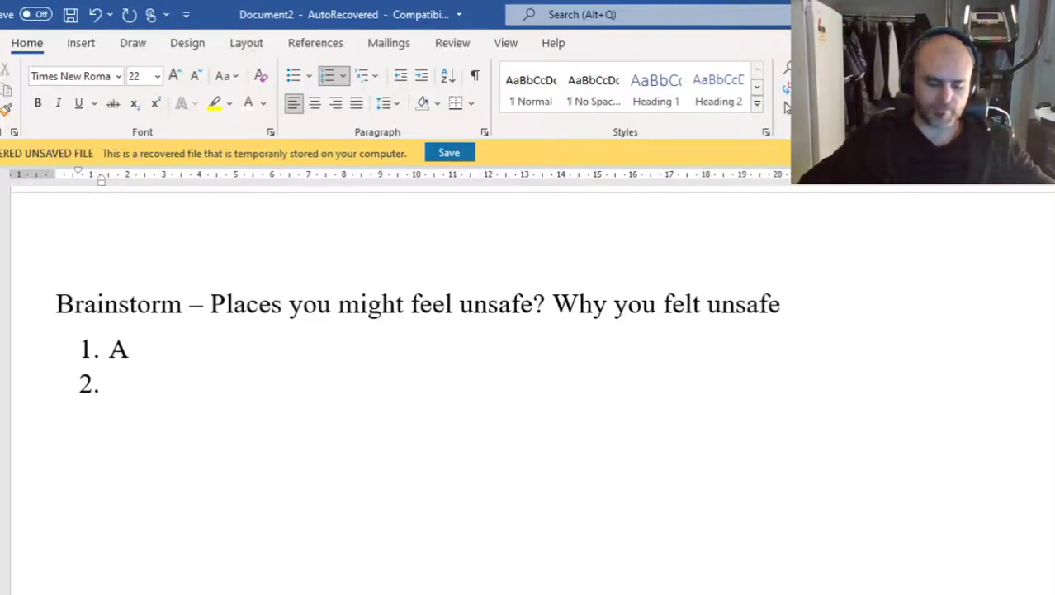
pyautogui.write('B x')
pyautogui.press('BackSpace')
pyautogui.press('BackSpace')
pyautogui.write('=')
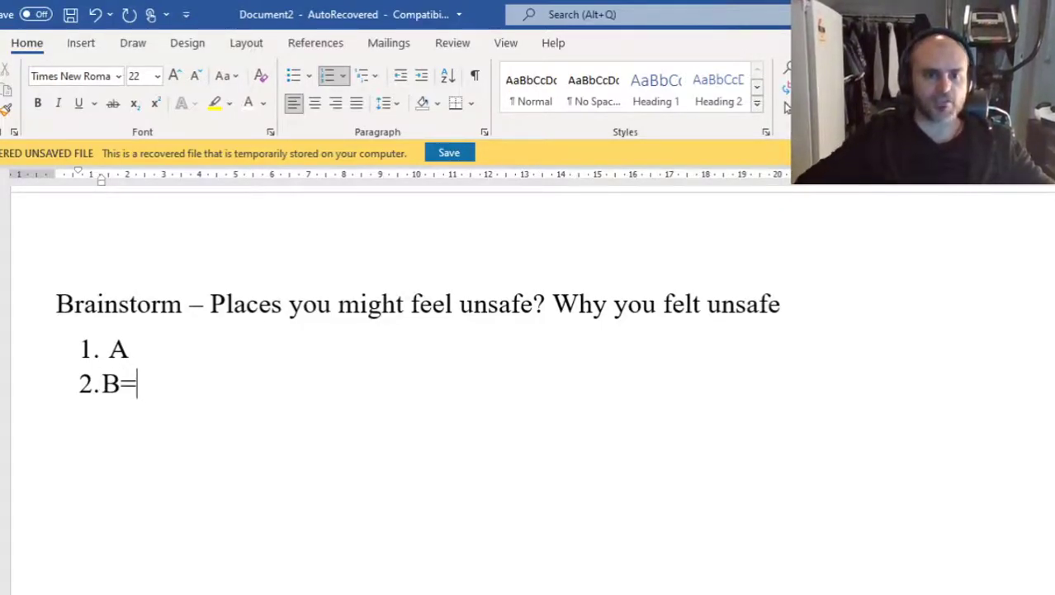
pyautogui.press('BackSpace')
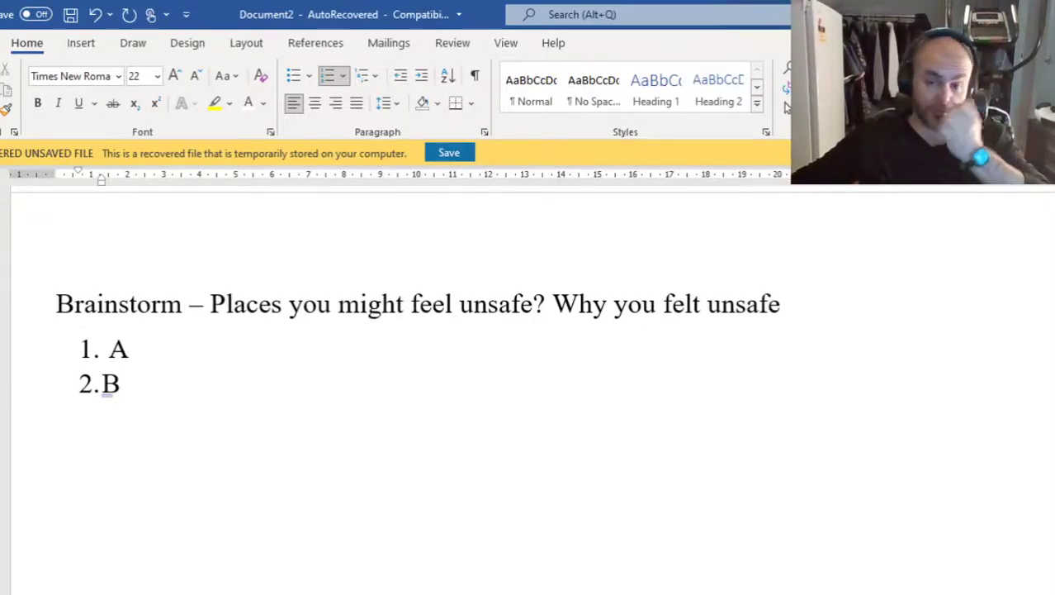
# - Replace the placeholders with 'circus' as item 1 and 'COD game lobby' as item 2
pyautogui.moveTo(130, 351); pyautogui.dragTo(114, 351)
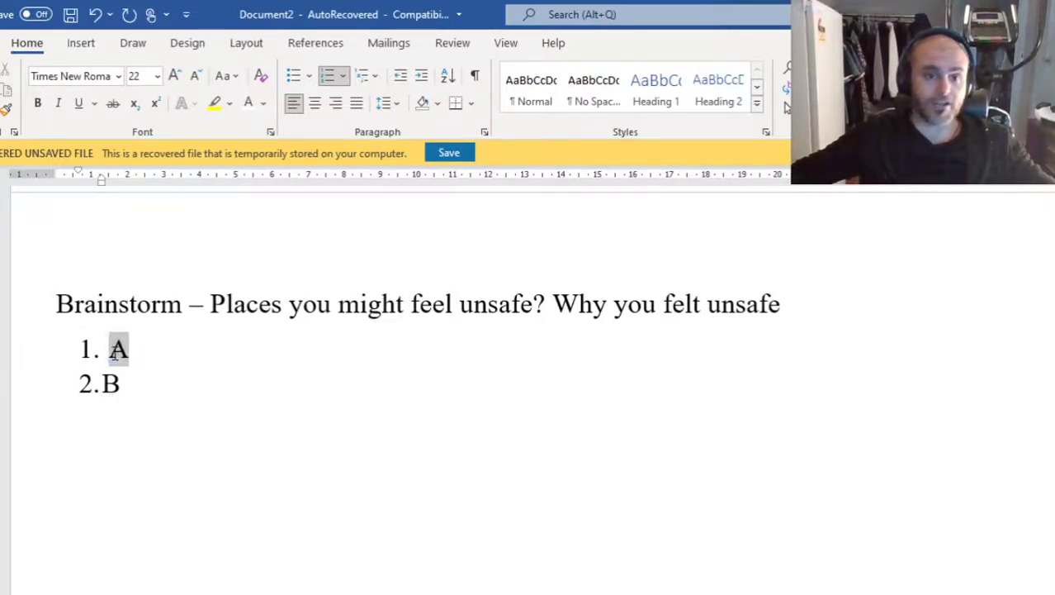
pyautogui.write('circus')
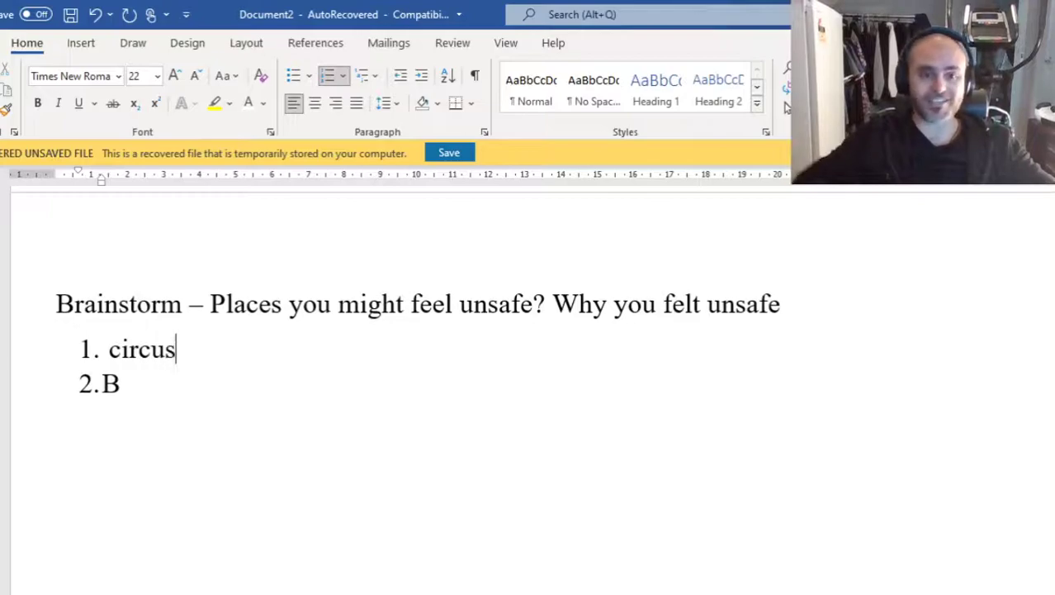
pyautogui.press('Down')
pyautogui.press('BackSpace')
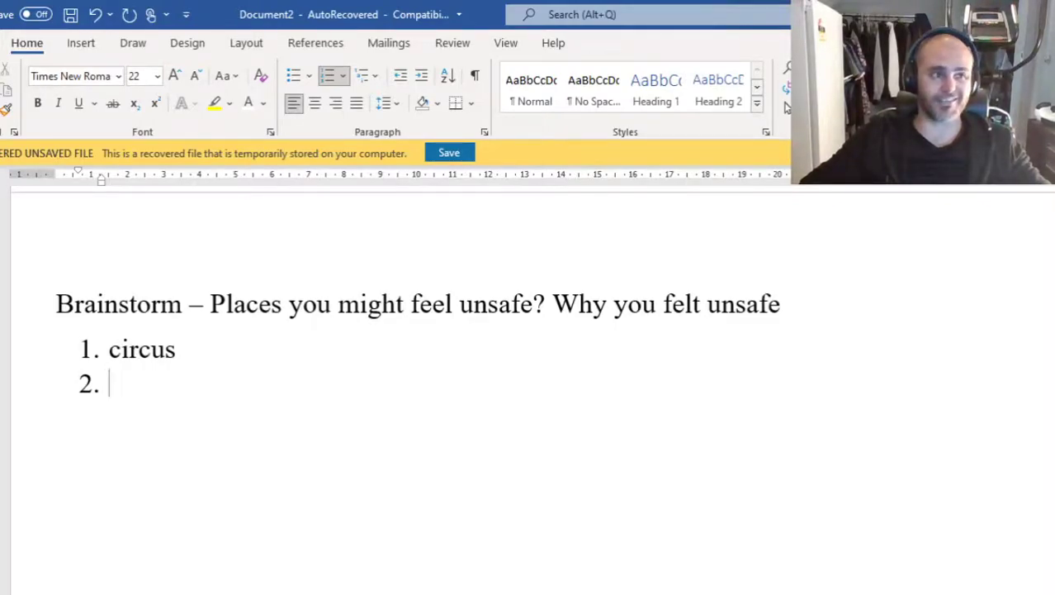
pyautogui.write('COOD')
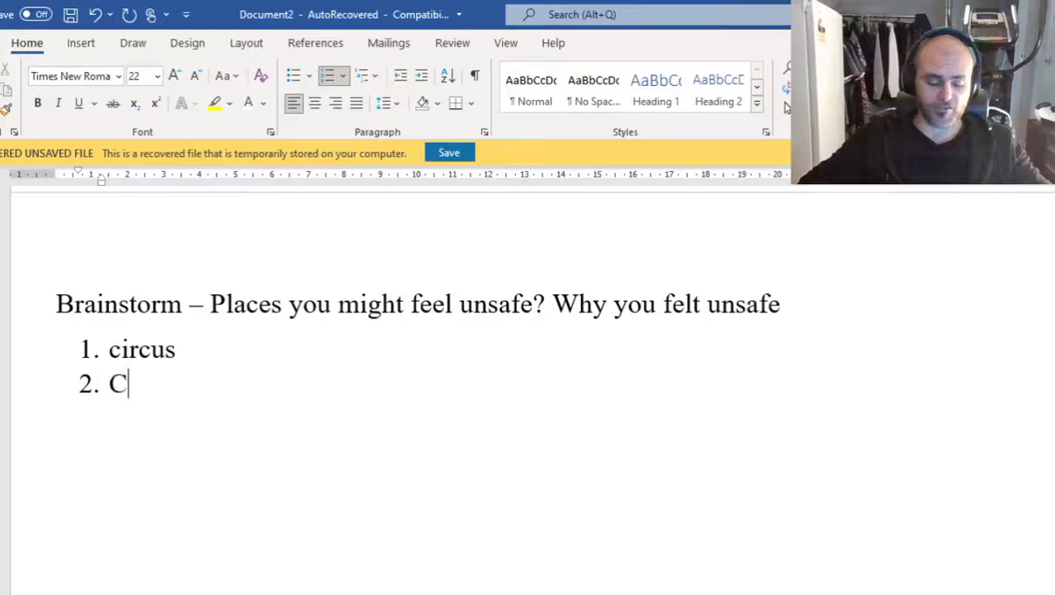
pyautogui.press('BackSpace')
pyautogui.press('BackSpace')
pyautogui.write('D ')
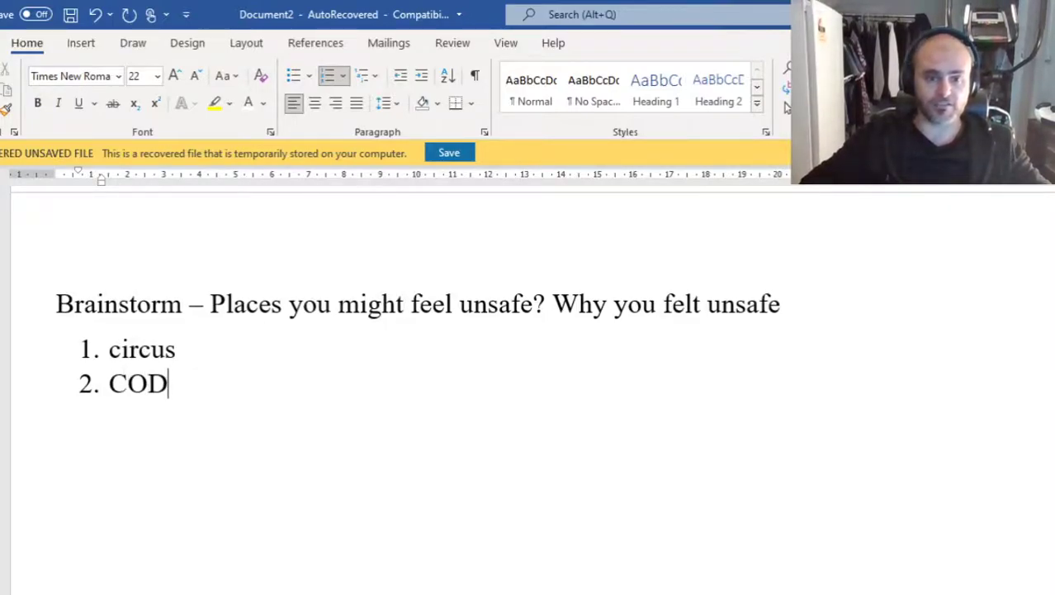
pyautogui.write('game')
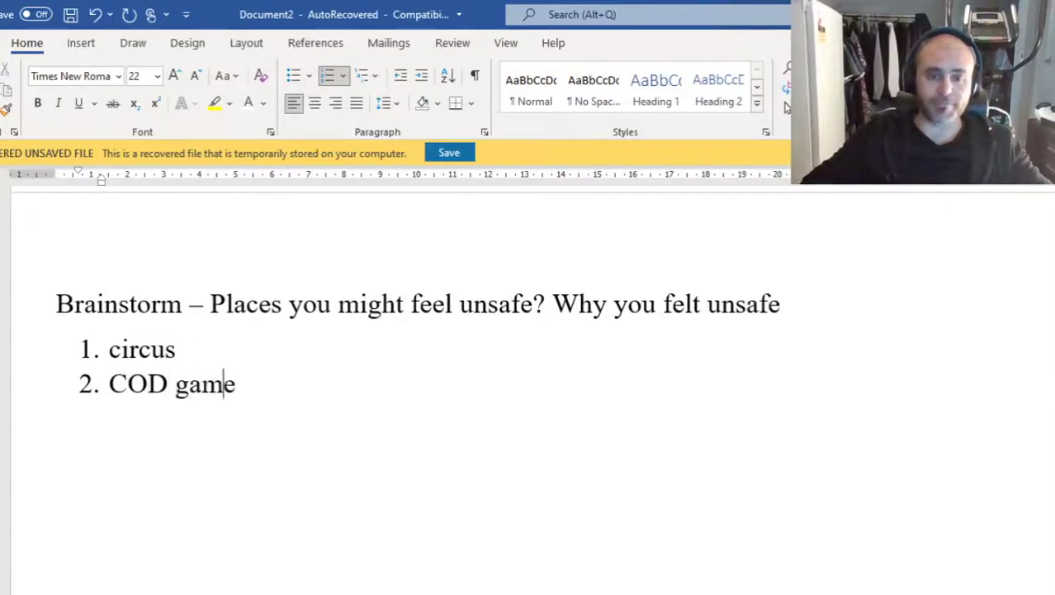
pyautogui.write(' lobby')
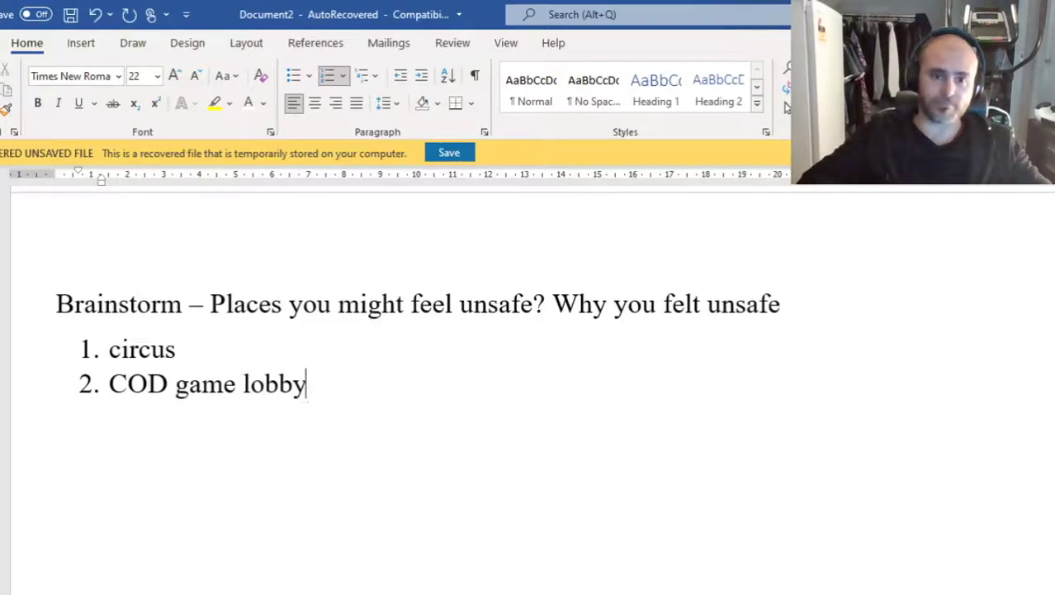
pyautogui.moveTo(331, 390); pyautogui.dragTo(109, 387)
# - Delete 'COD game lobby' and extend the list with placeholder 'm' entries through item 5
pyautogui.press('BackSpace')
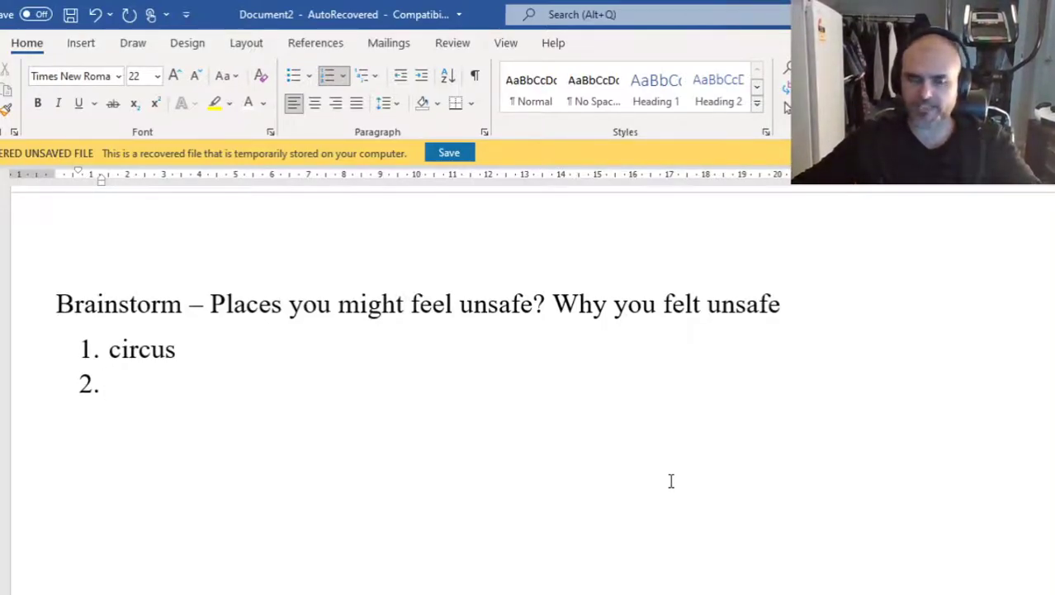
pyautogui.write('M')
pyautogui.press('Return')
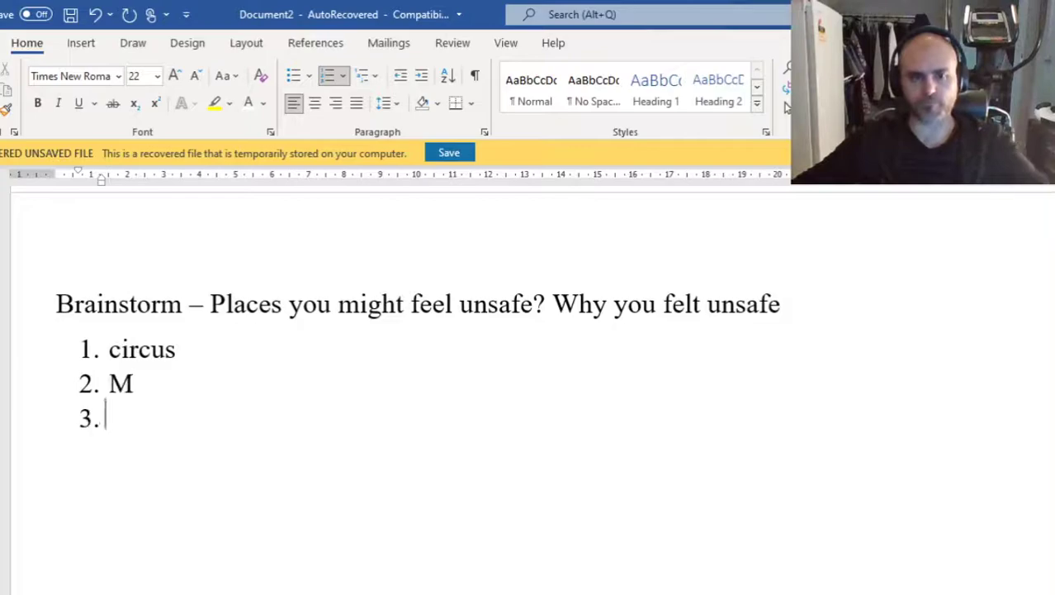
pyautogui.write('m')
pyautogui.press('Return')
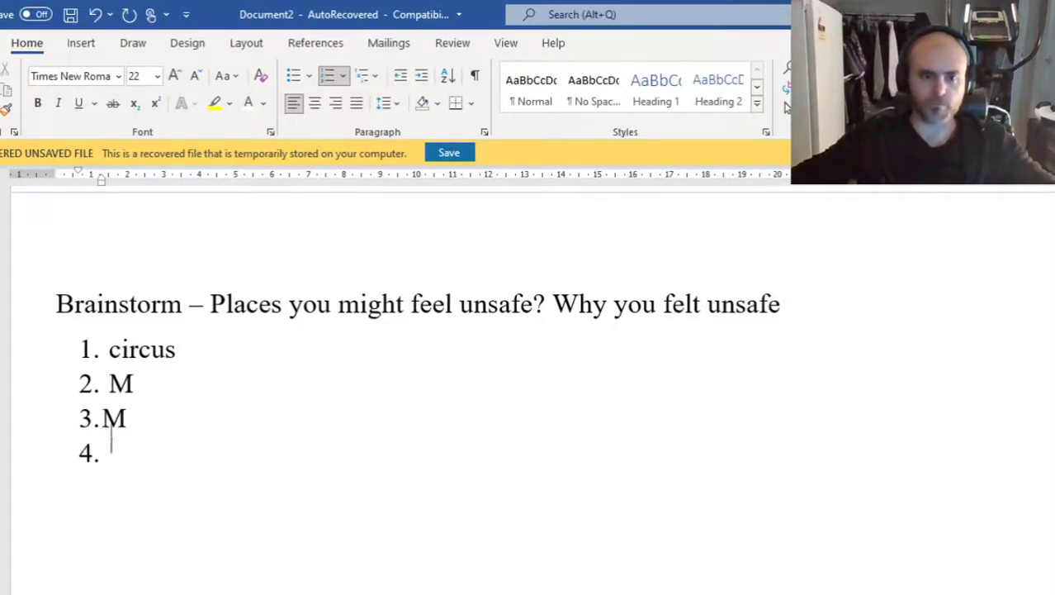
pyautogui.write('m')
pyautogui.press('Return')
pyautogui.write('m')
pyautogui.press('Return')
# - Remove the extra trailing line and erase the placeholder letters from each numbered item
pyautogui.press('BackSpace')
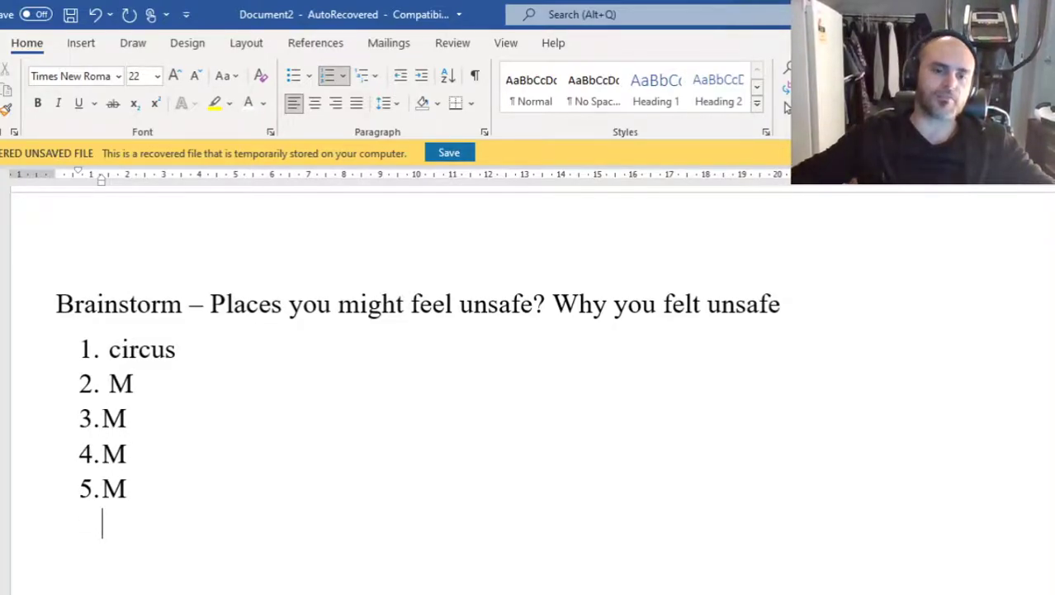
pyautogui.press('BackSpace')
pyautogui.press('BackSpace')
pyautogui.press('BackSpace')
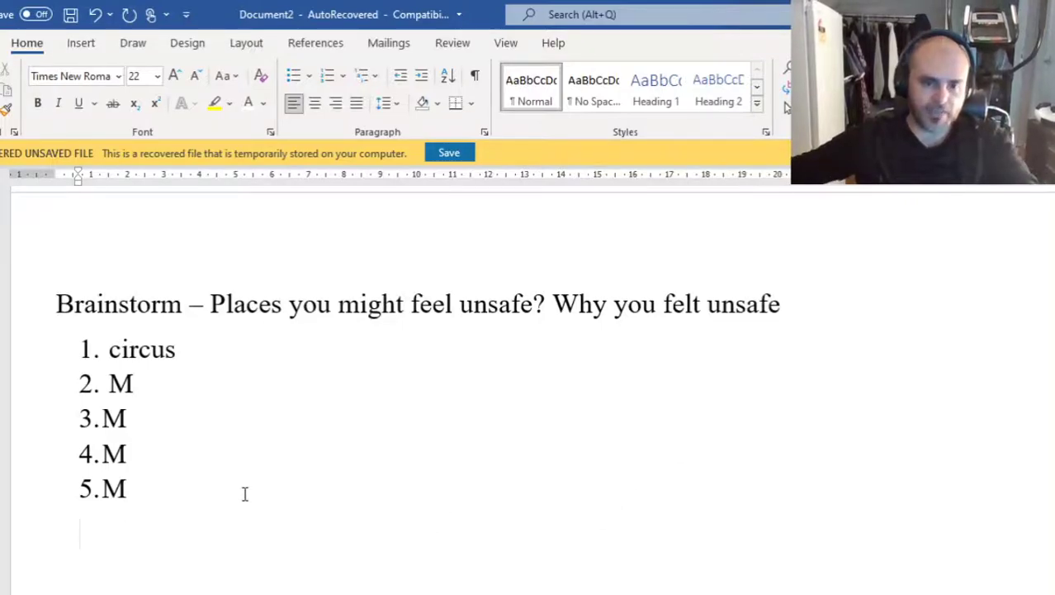
pyautogui.click(199, 446)
pyautogui.press('BackSpace')
pyautogui.click(183, 419)
pyautogui.press('BackSpace')
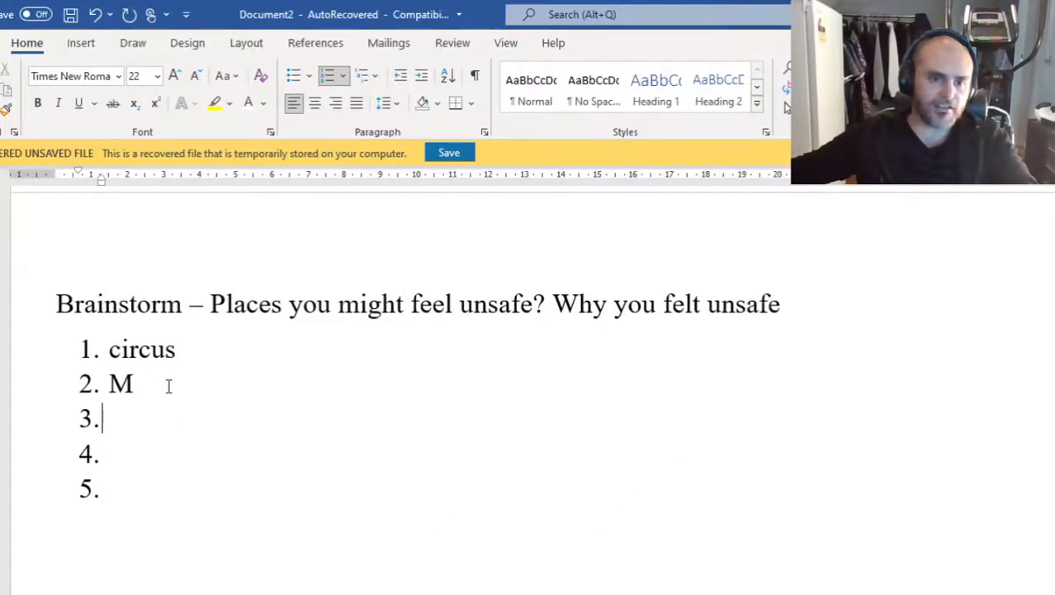
pyautogui.click(169, 386)
pyautogui.press('BackSpace')
pyautogui.click(175, 350)
pyautogui.press('BackSpace')
pyautogui.press('BackSpace')
pyautogui.press('BackSpace')
pyautogui.press('BackSpace')
pyautogui.press('BackSpace')
pyautogui.press('BackSpace')
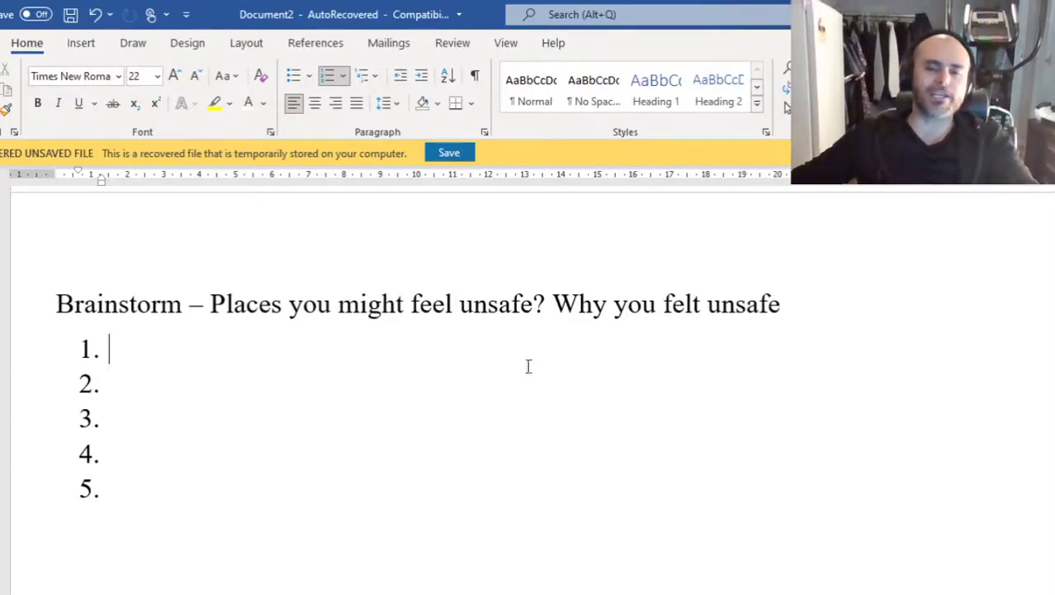
# - Extend the numbered brainstorm list from five to six empty items, removing the stray 'm'
pyautogui.moveTo(555, 297); pyautogui.dragTo(746, 297)
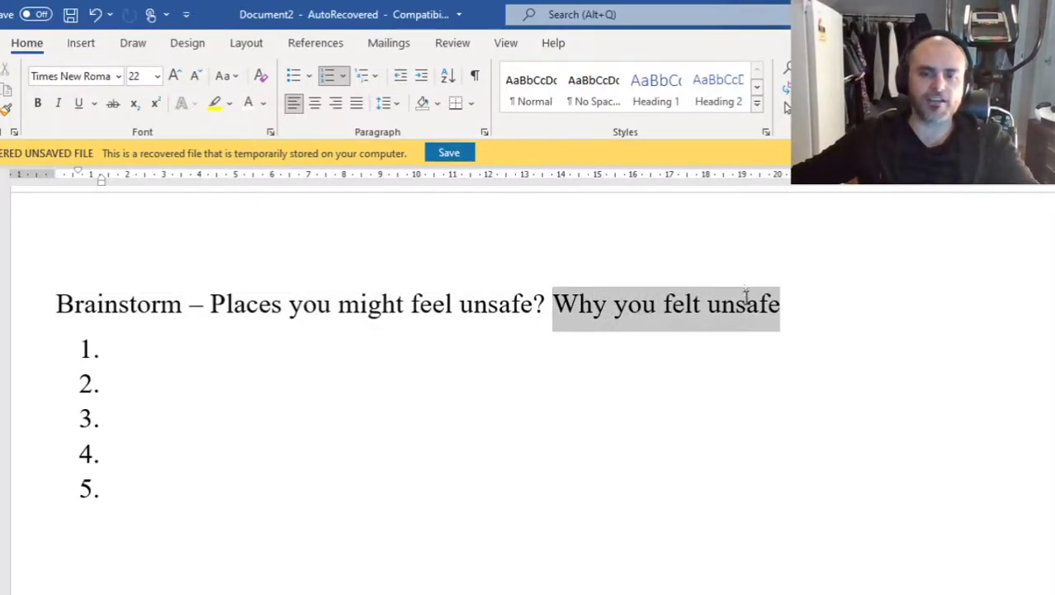
pyautogui.click(365, 365)
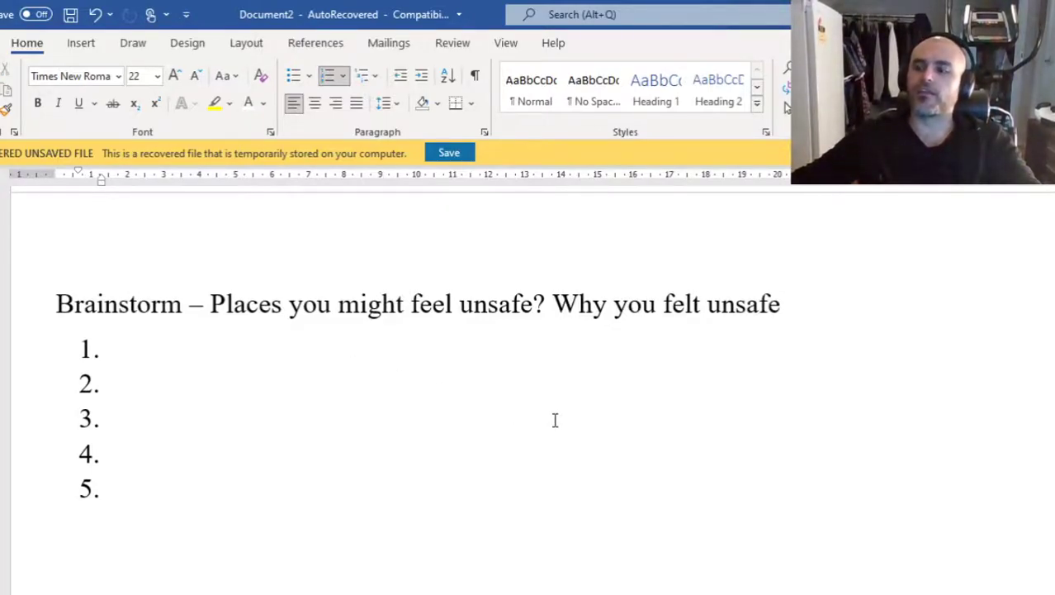
pyautogui.click(209, 497)
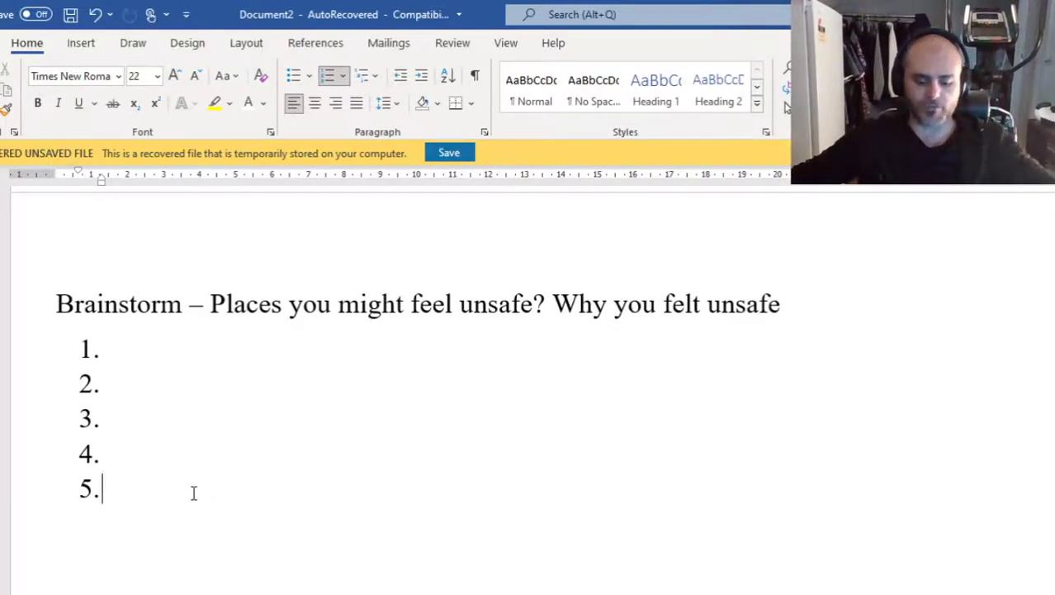
pyautogui.write('m')
pyautogui.press('Return')
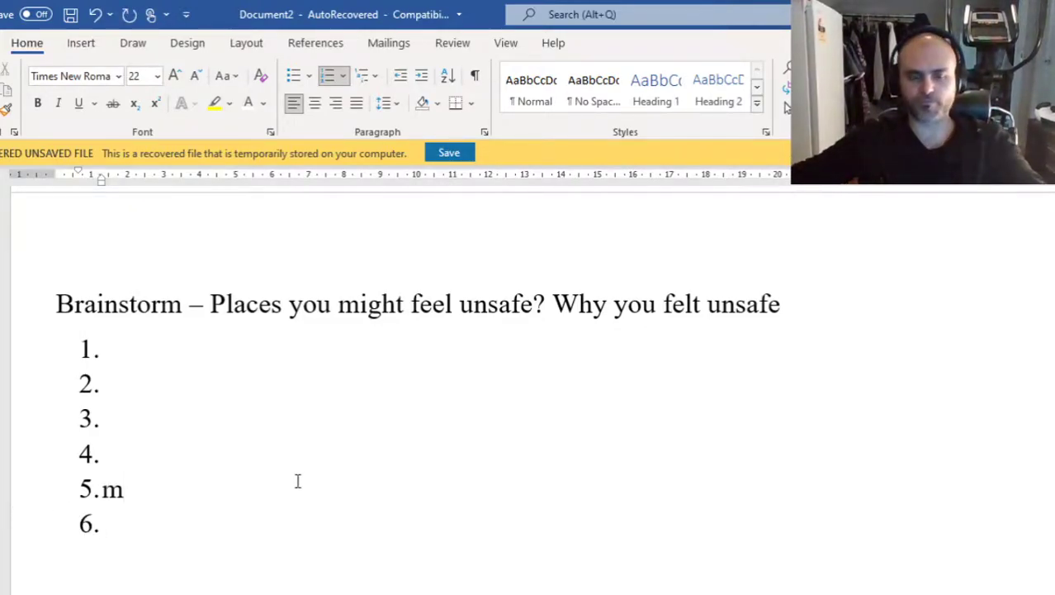
pyautogui.press('BackSpace')
pyautogui.click(181, 338)
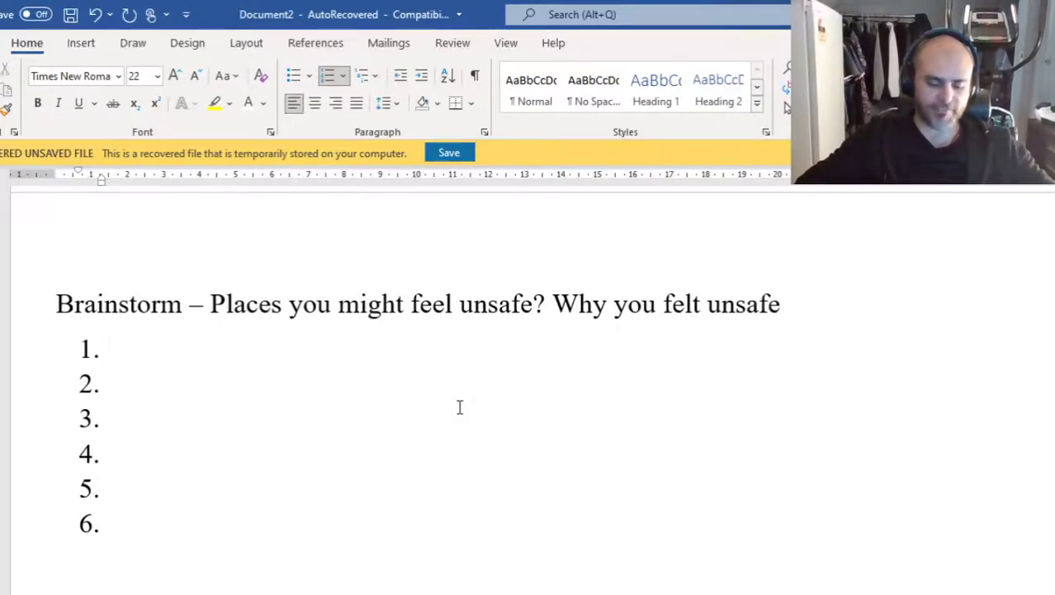
# - Type item 1's answer: 'City - did not know where i was, where i was going or how to get home.'
pyautogui.write('City ')
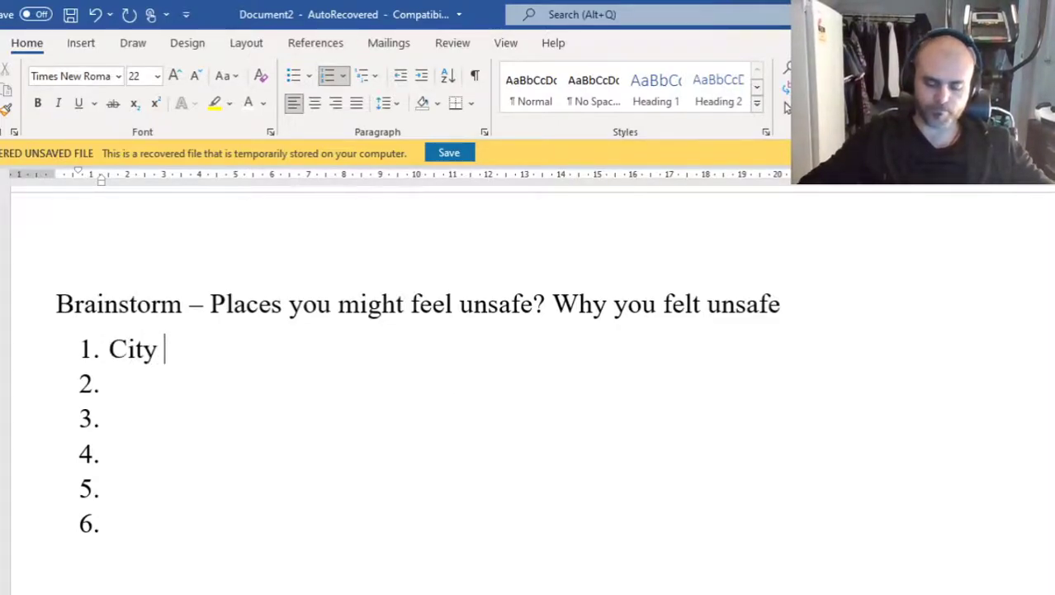
pyautogui.write('- ')
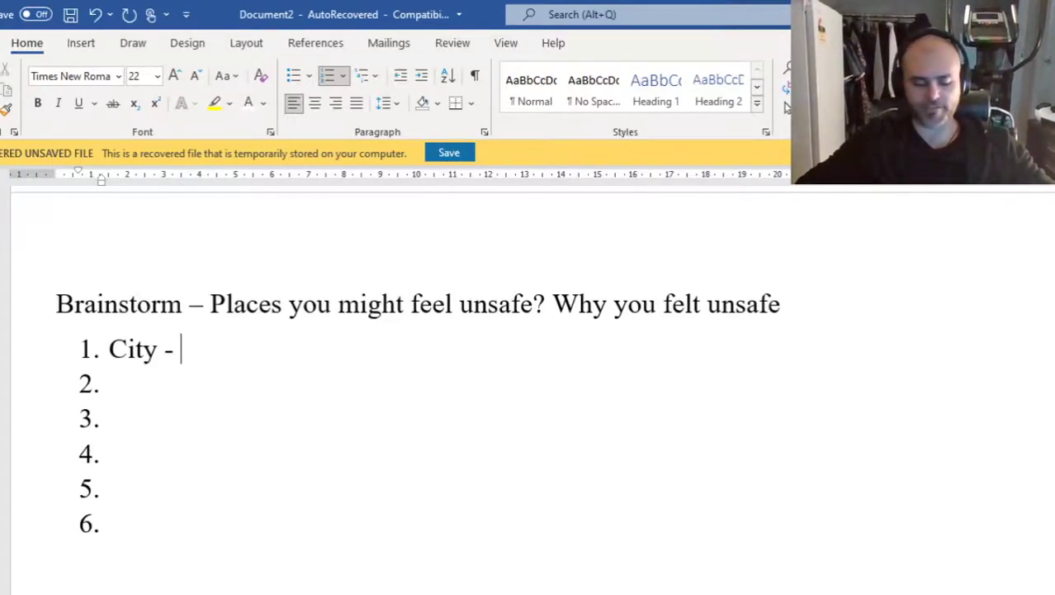
pyautogui.write('did not ')
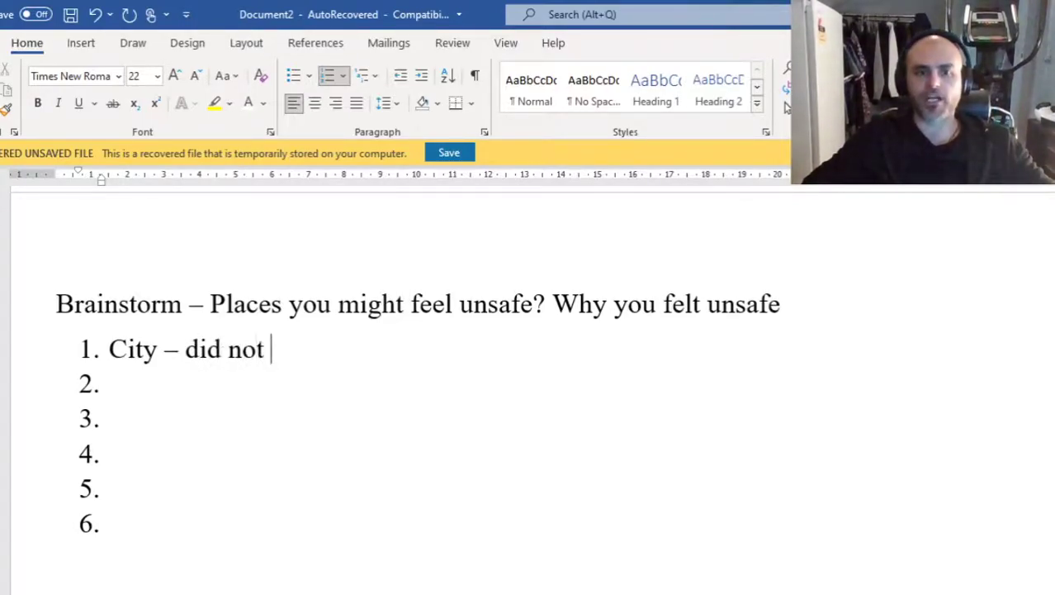
pyautogui.write('know where i was')
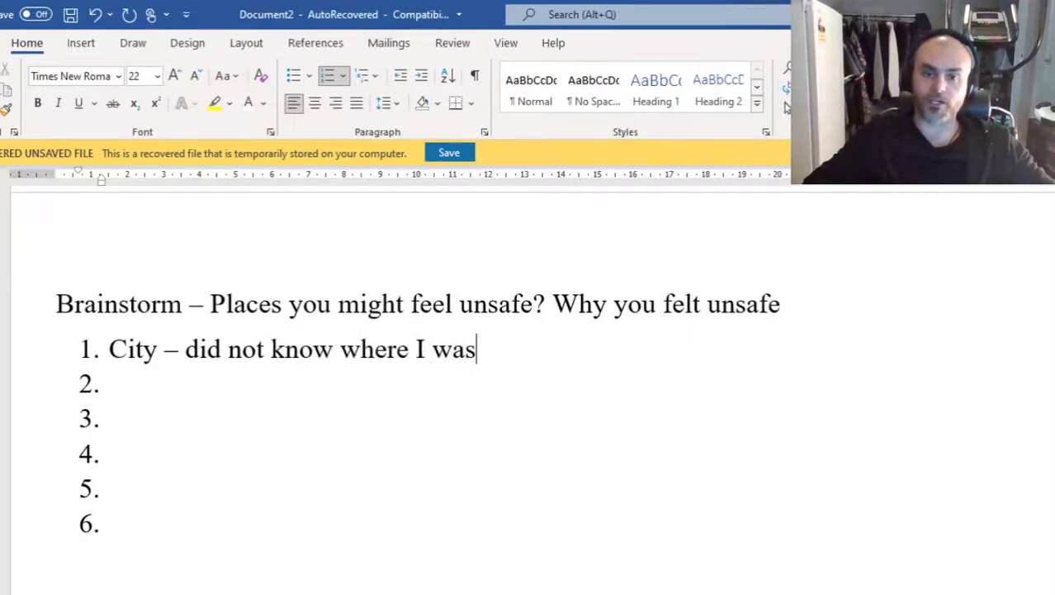
pyautogui.write(', where i was')
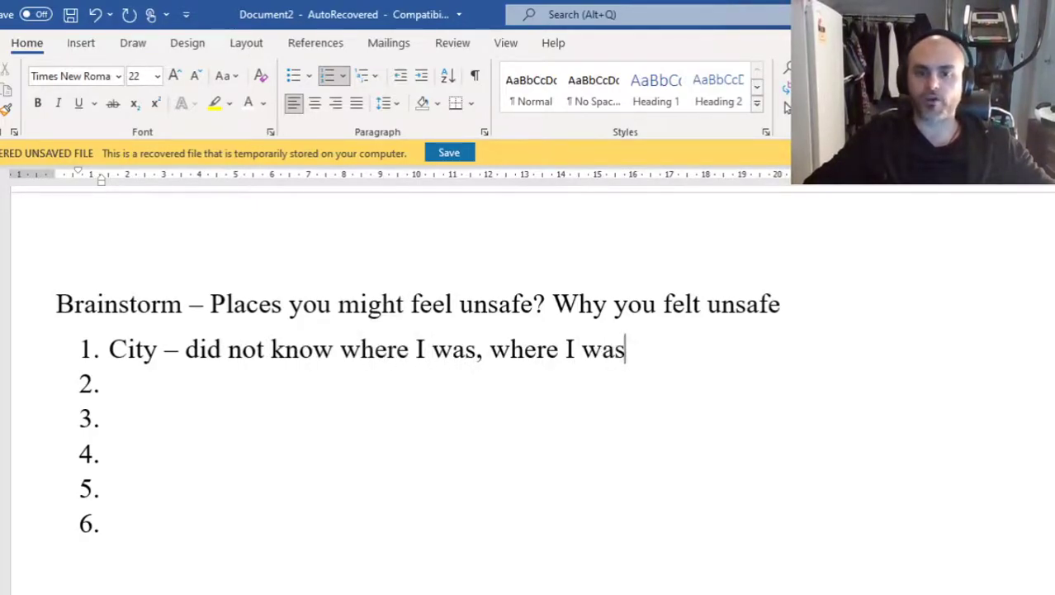
pyautogui.write(' going or ')
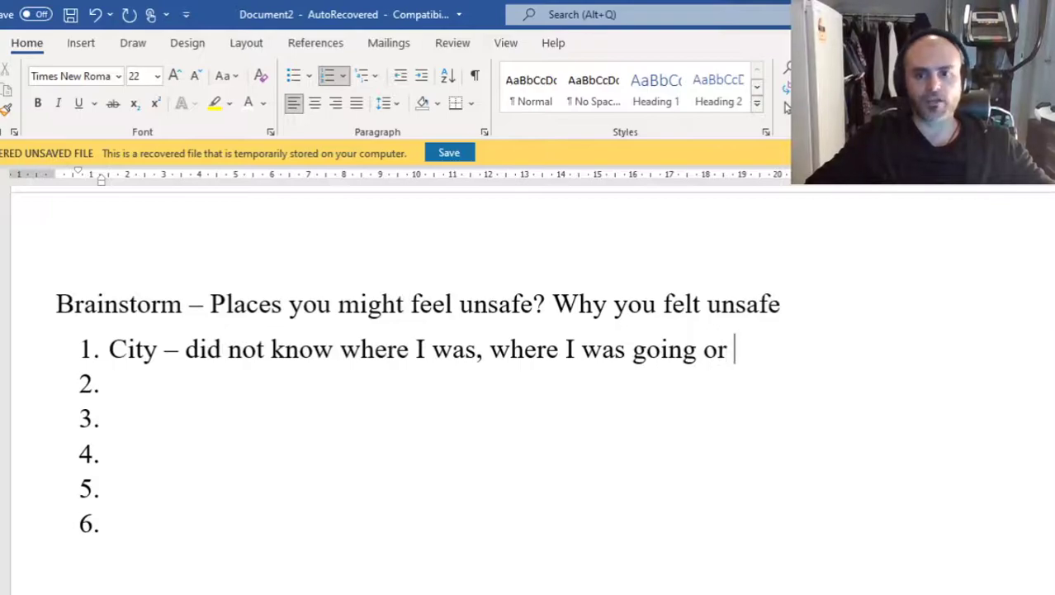
pyautogui.write('how to ge')
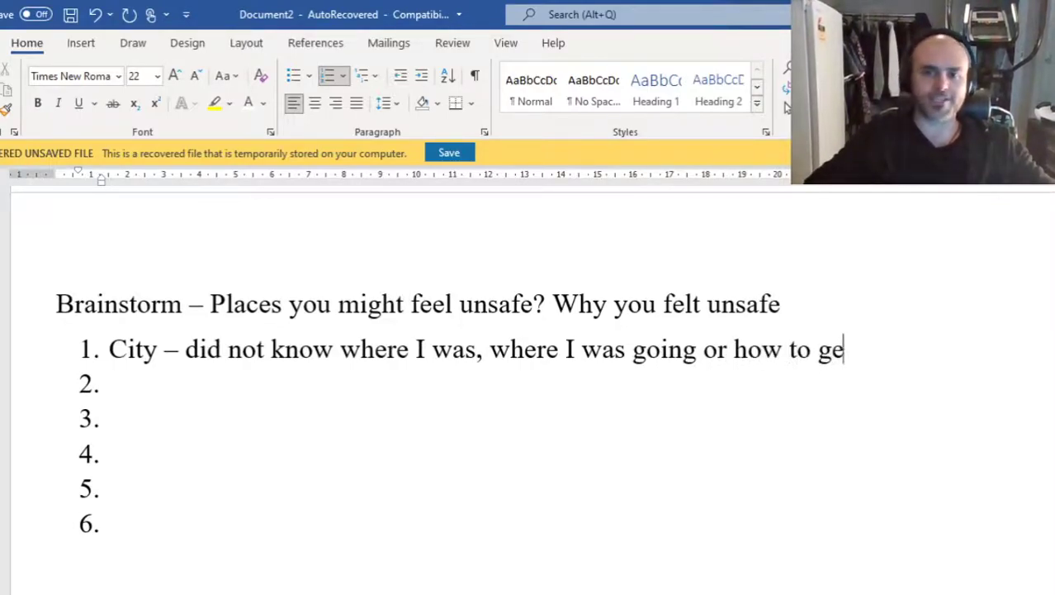
pyautogui.write('t home/')
pyautogui.press('BackSpace')
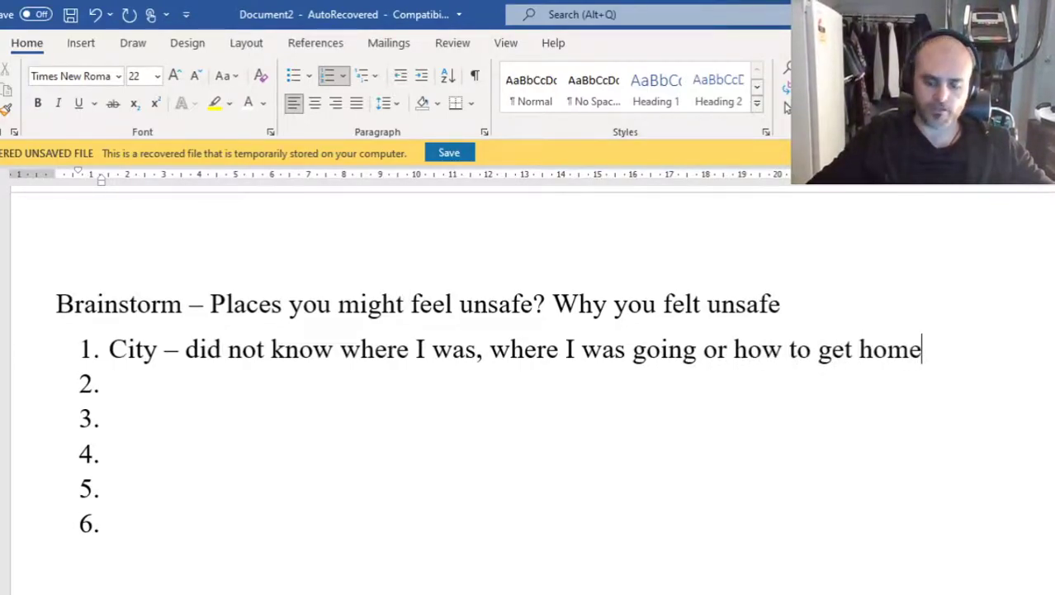
pyautogui.write('.')
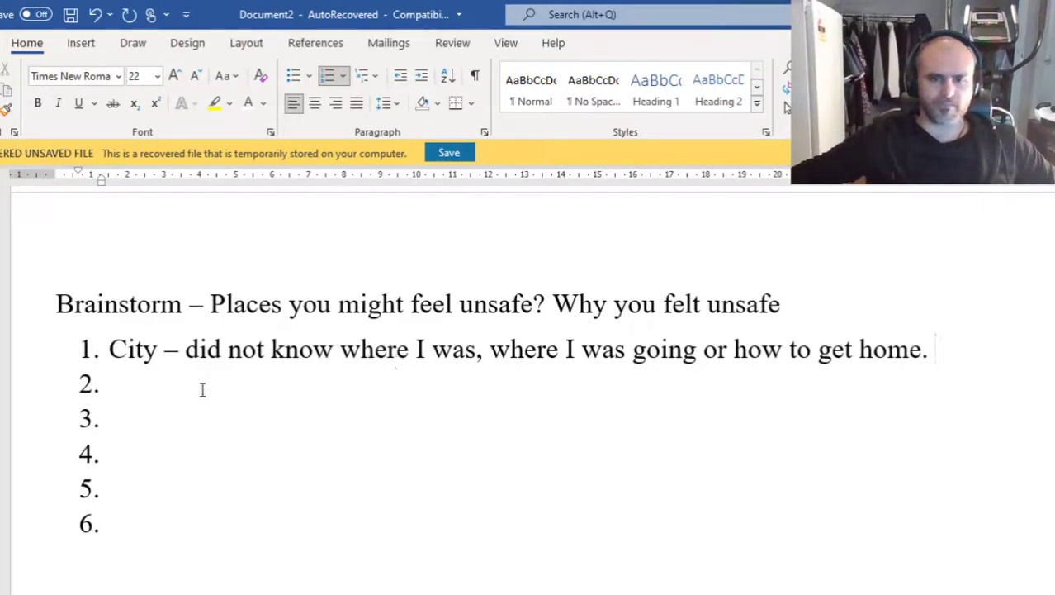
pyautogui.doubleClick(110, 349)
pyautogui.click(110, 348)
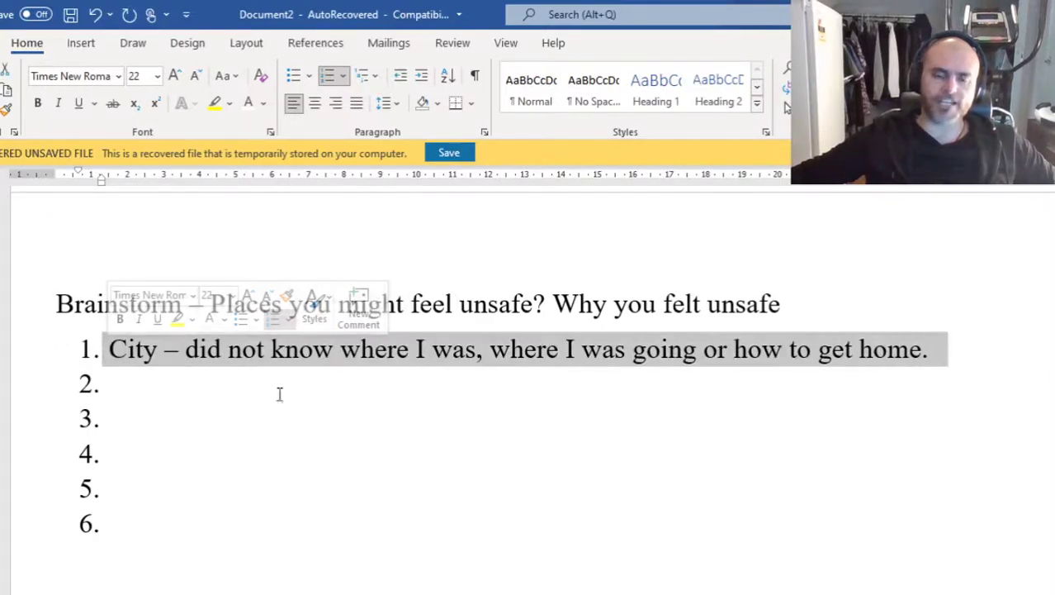
pyautogui.click(186, 390)
pyautogui.moveTo(25, 381); pyautogui.dragTo(110, 528)
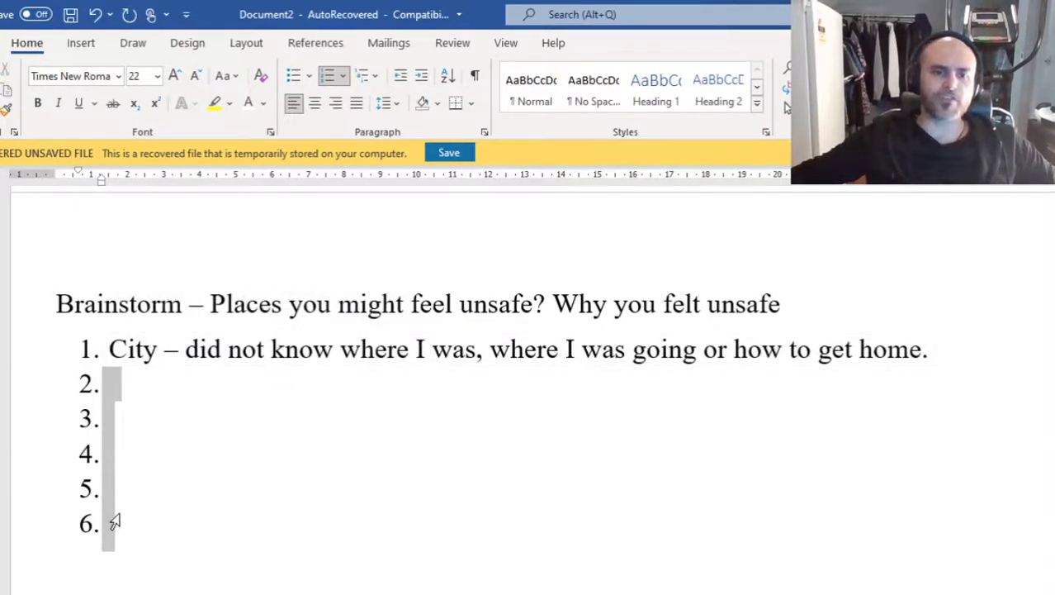
pyautogui.click(252, 483)
pyautogui.hotkey('ctrl', 'z')
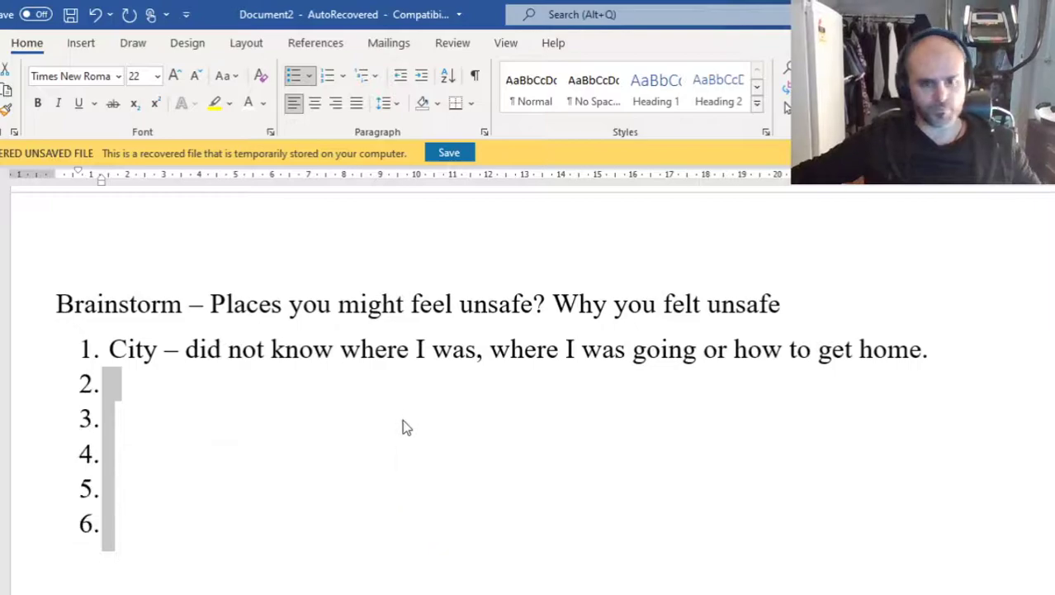
pyautogui.click(574, 496)
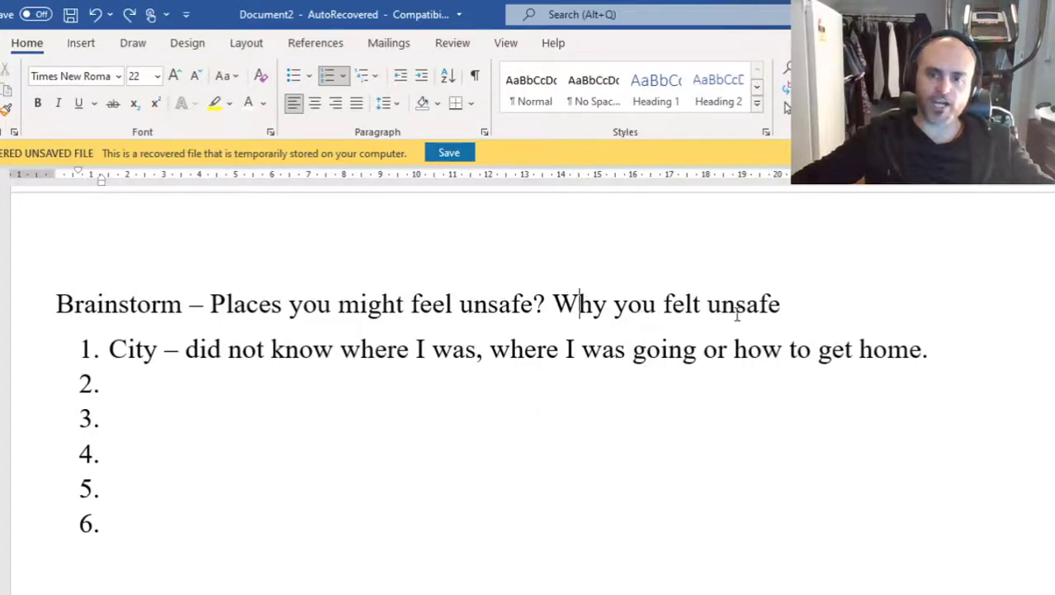
pyautogui.moveTo(585, 302); pyautogui.dragTo(780, 304)
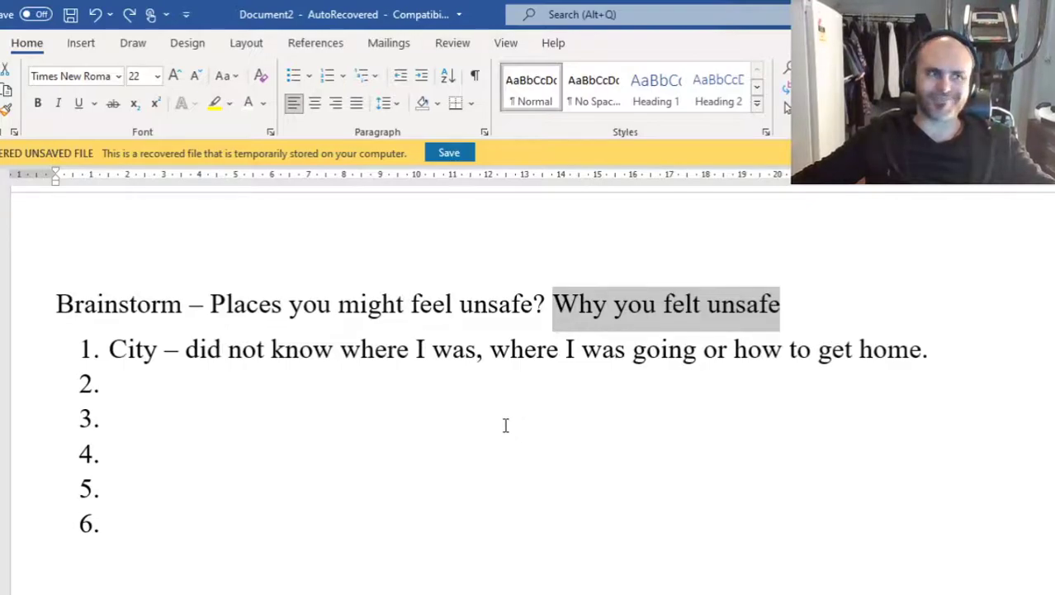
# - Move the 'Describe how you felt in those situations' line to the blank line below item 6
pyautogui.scroll(-10, 506, 426)
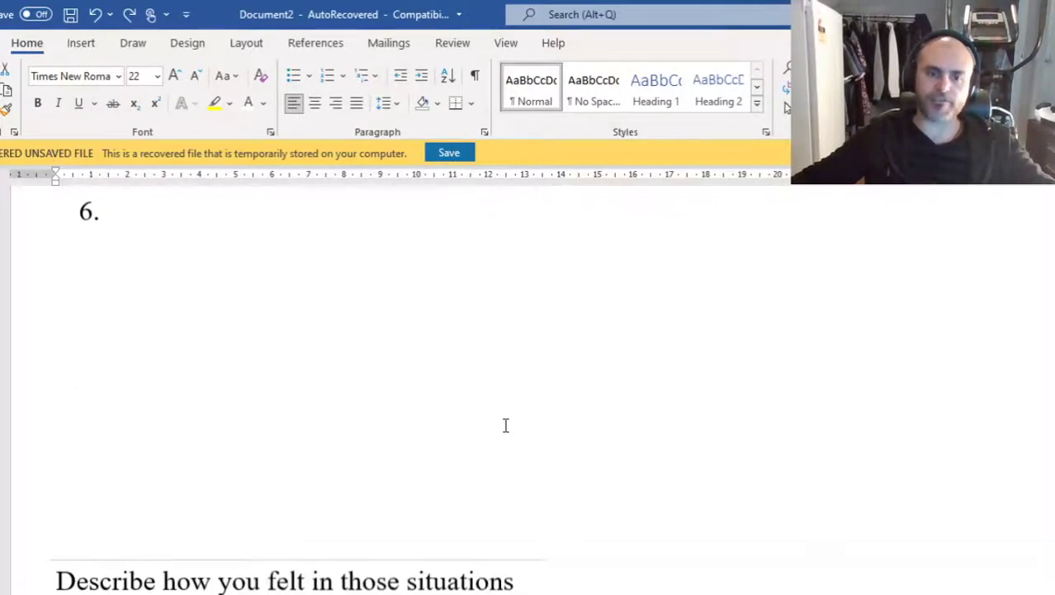
pyautogui.scroll(-1, 506, 425)
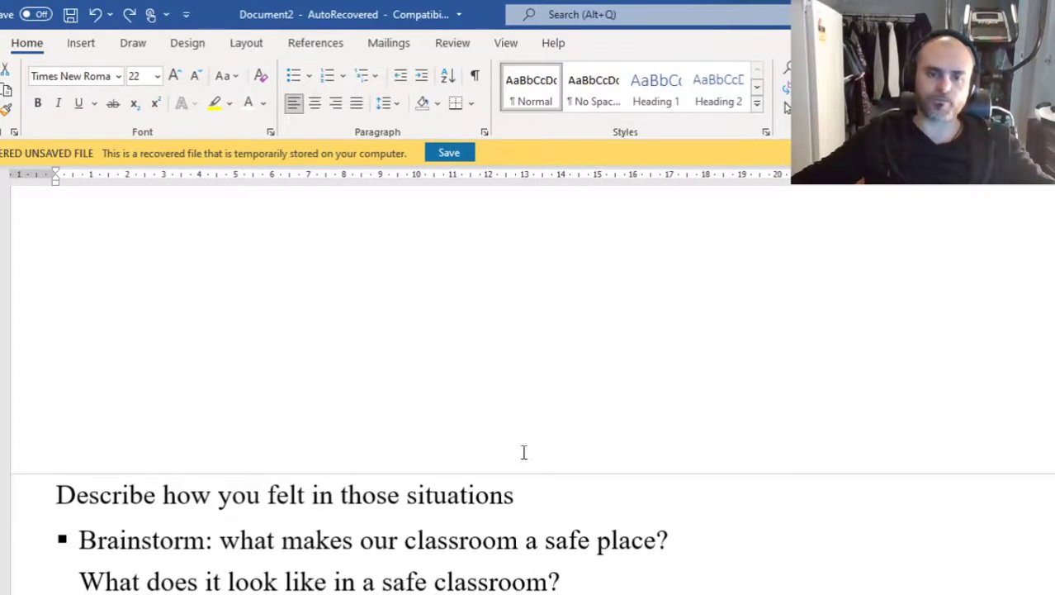
pyautogui.click(598, 504)
pyautogui.moveTo(518, 495); pyautogui.dragTo(49, 490)
pyautogui.hotkey('ctrl', 'c')
pyautogui.press('Delete')
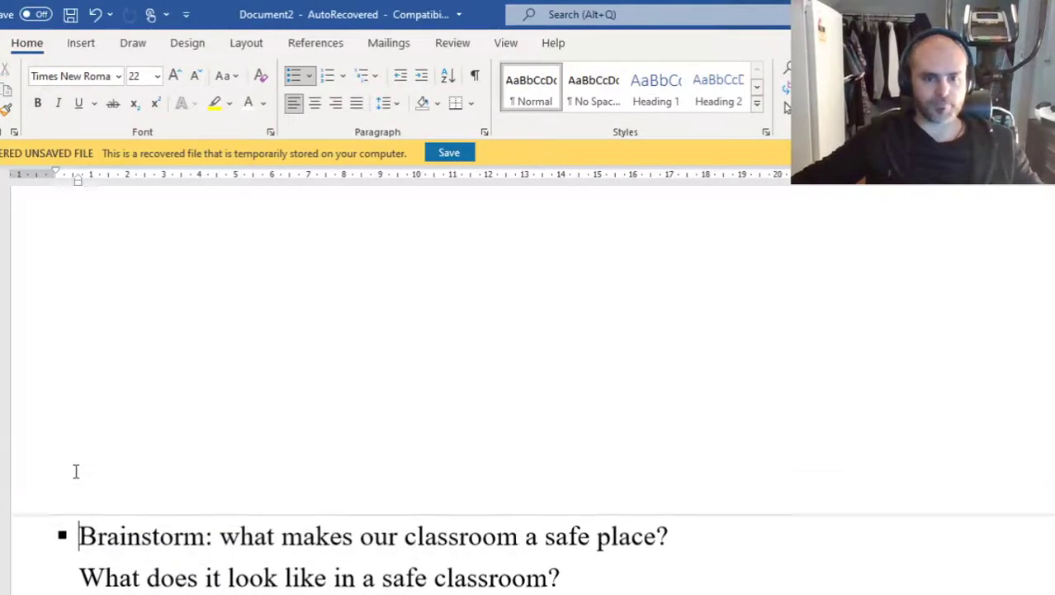
pyautogui.scroll(5, 252, 433)
pyautogui.click(216, 495)
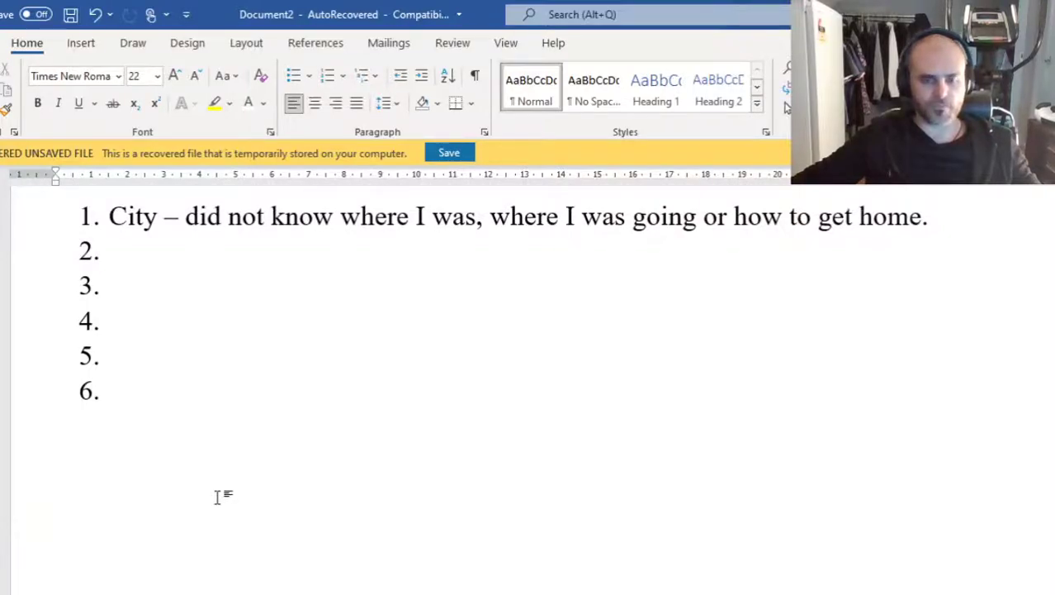
pyautogui.hotkey('ctrl', 'v')
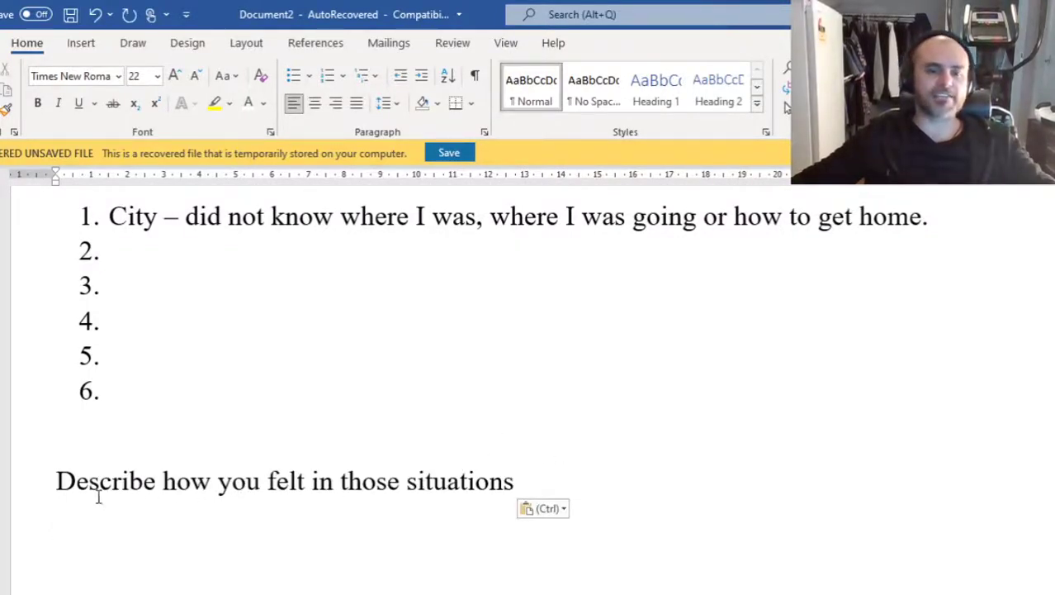
pyautogui.click(6, 483)
pyautogui.click(528, 481)
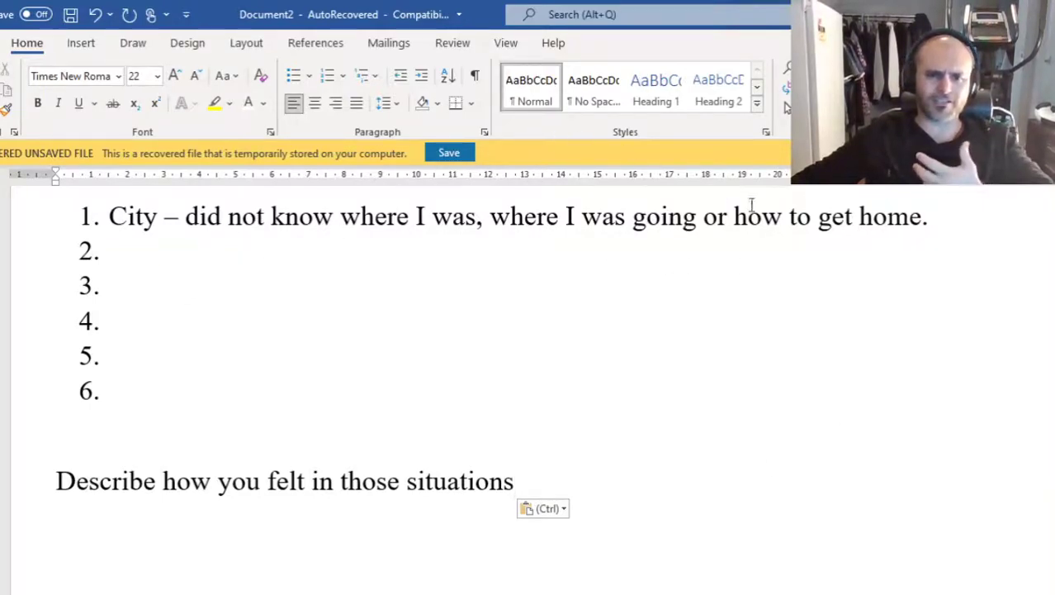
pyautogui.click(949, 216)
# - Append 'stressed, lonely, anxious' after 'get home.' in brainstorm item 1
pyautogui.write('stressed')
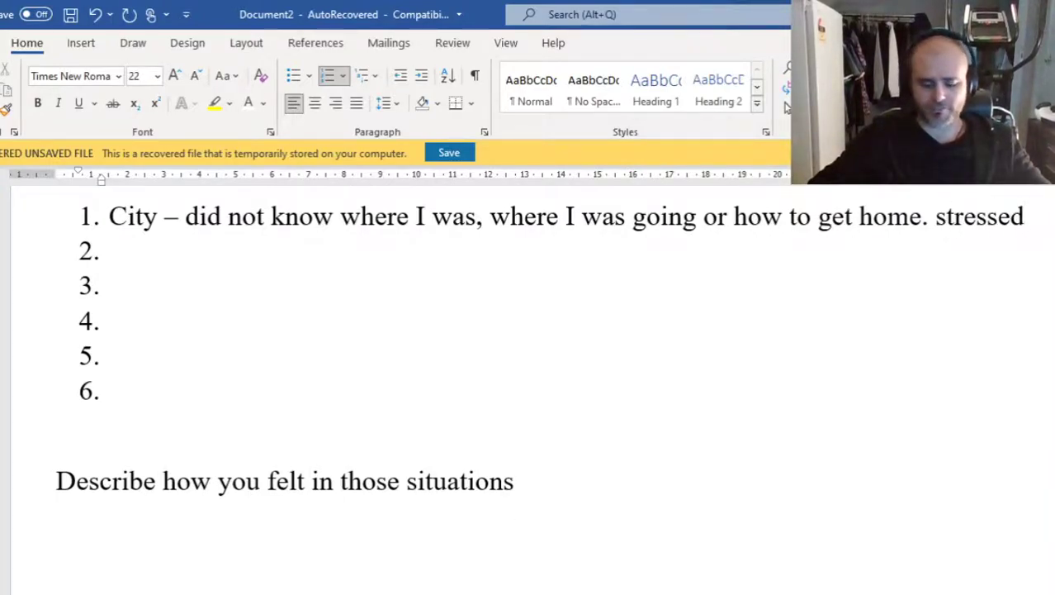
pyautogui.write(',')
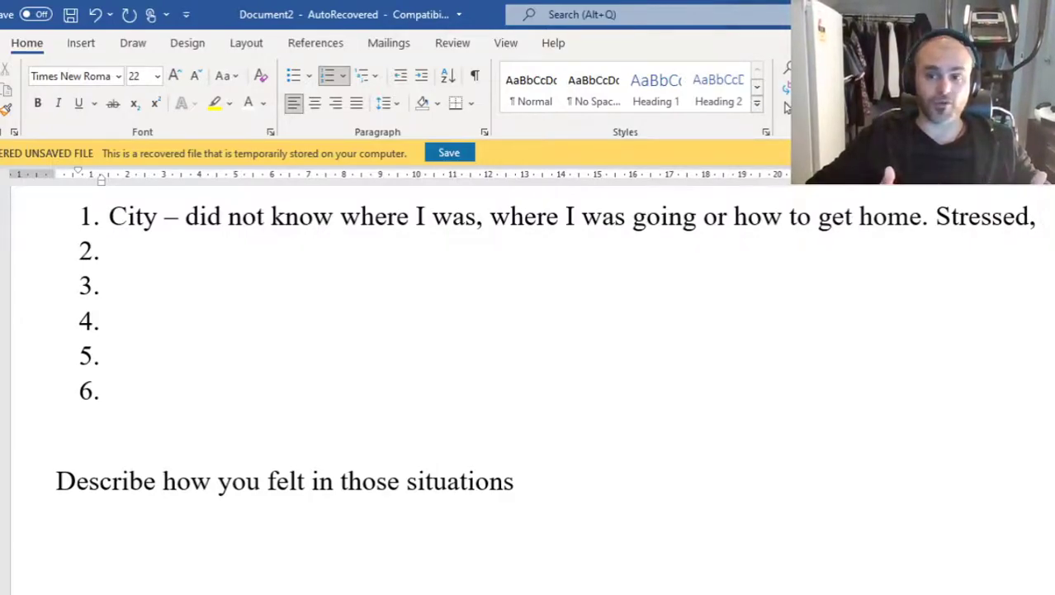
pyautogui.write('lonelg')
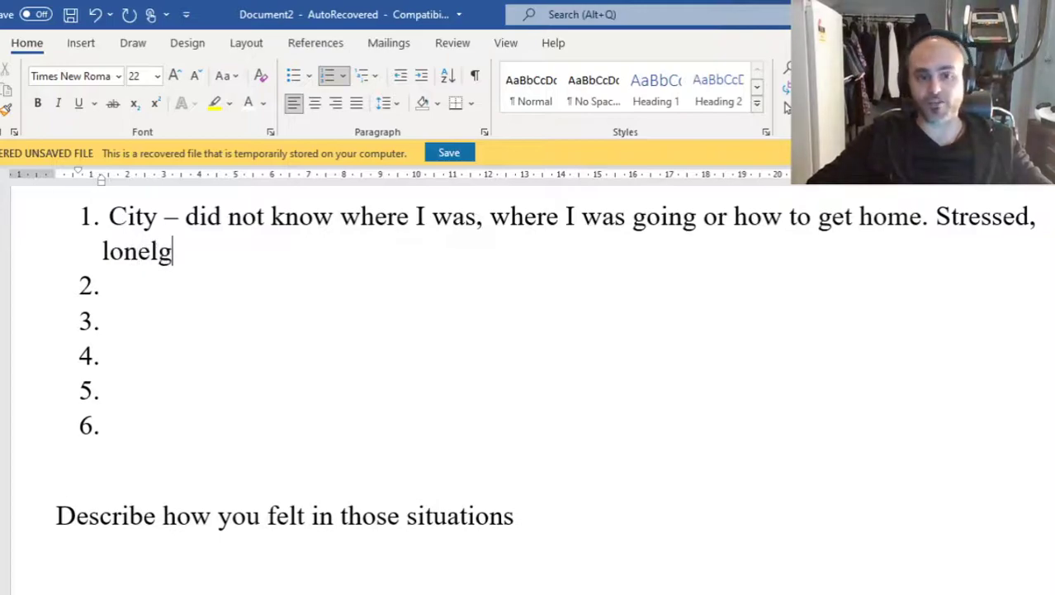
pyautogui.press('BackSpace')
pyautogui.write('y, ')
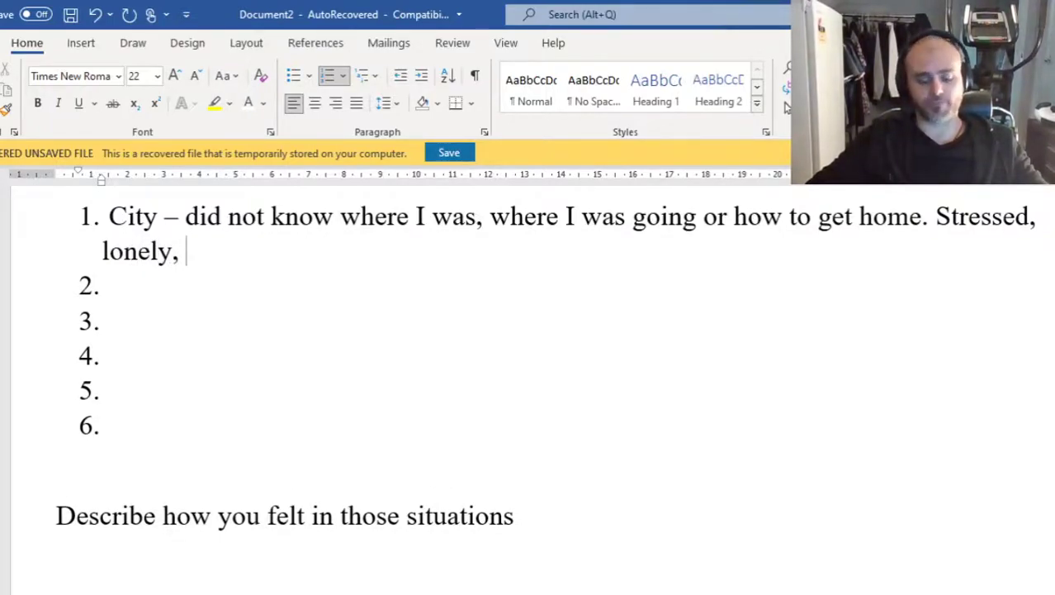
pyautogui.write('anxious')
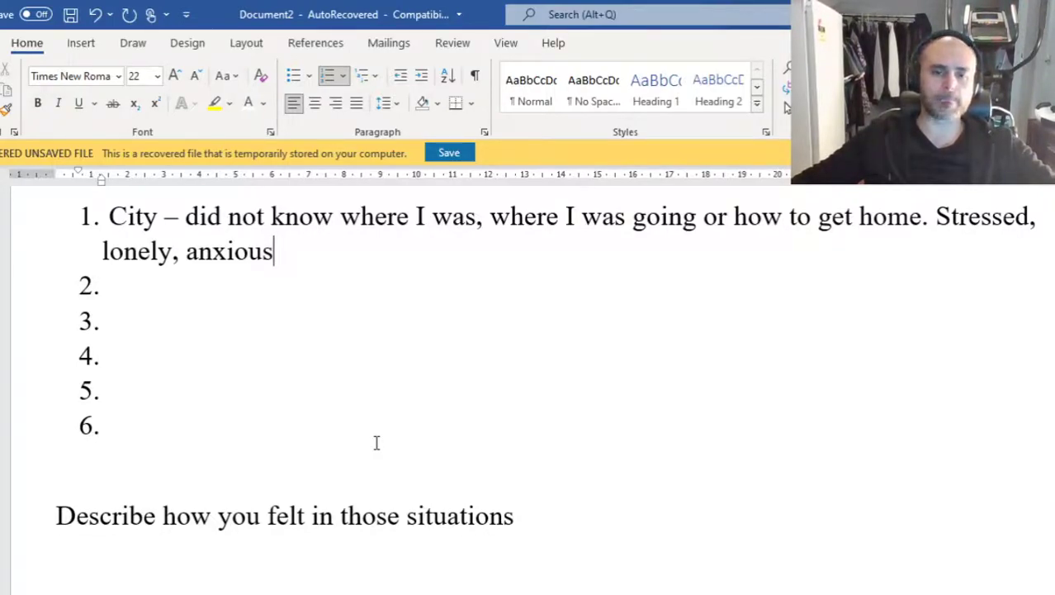
pyautogui.scroll(-8, 375, 443)
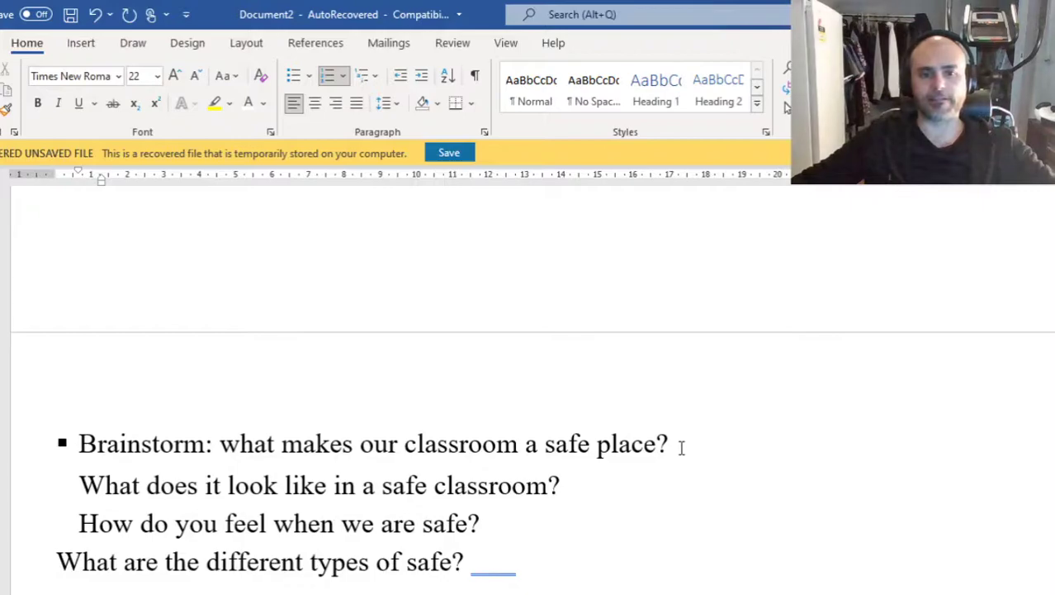
# - Delete the 'Brainstorm:' lead-in and capitalise 'What makes our classroom a safe place?'
pyautogui.moveTo(681, 443); pyautogui.dragTo(128, 444)
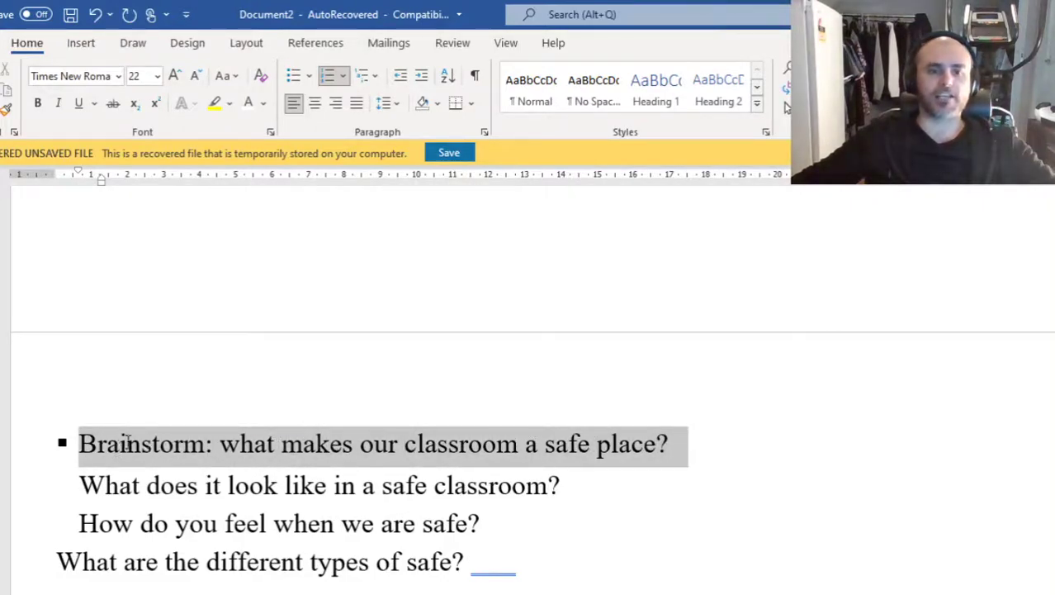
pyautogui.click(723, 446)
pyautogui.scroll(-3, 653, 458)
pyautogui.scroll(1, 642, 468)
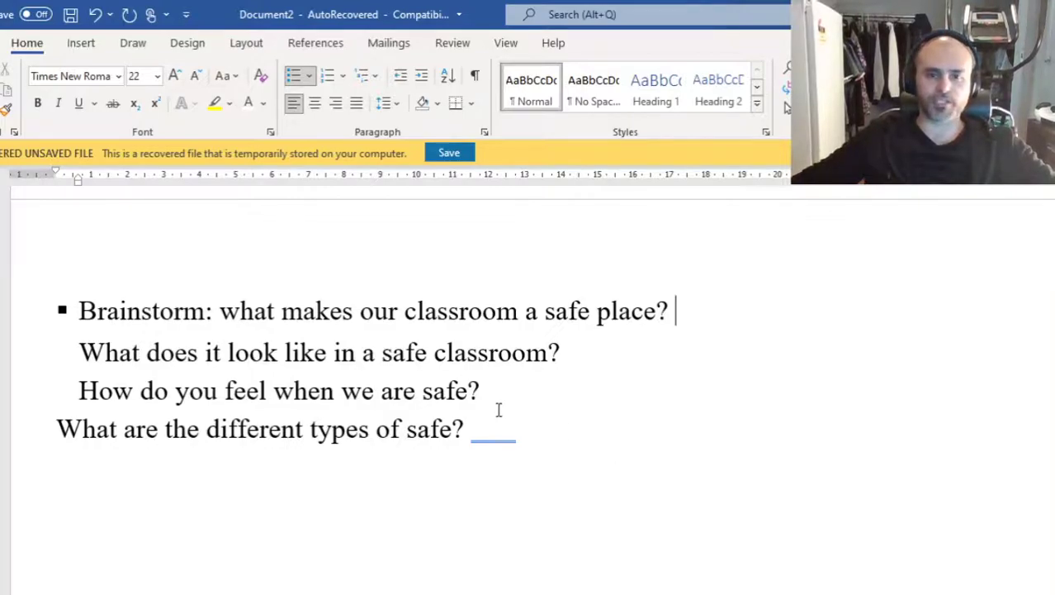
pyautogui.doubleClick(130, 318)
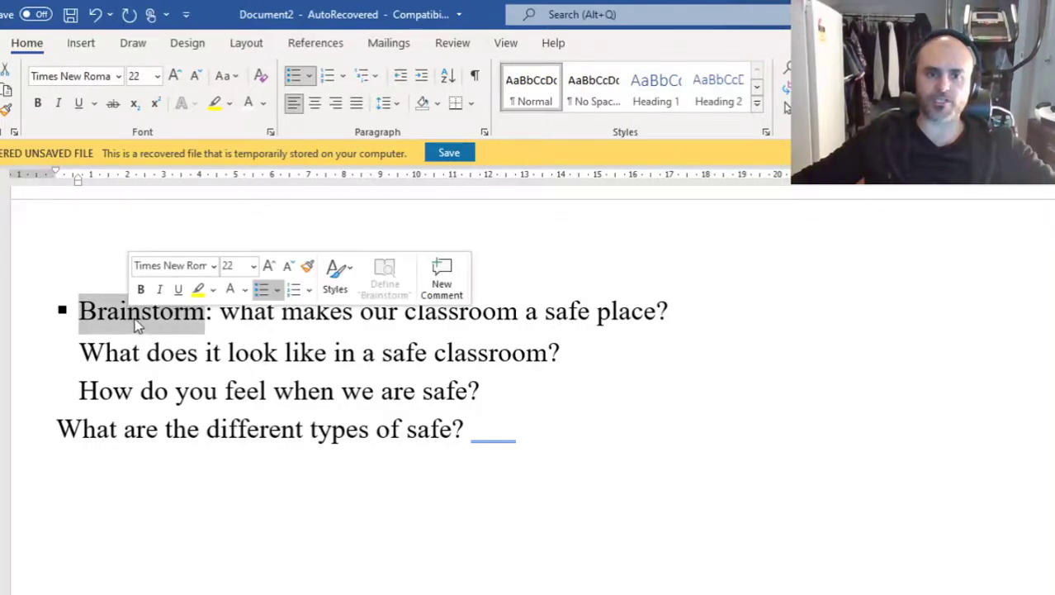
pyautogui.press('Delete')
pyautogui.press('Delete')
pyautogui.press('Delete')
pyautogui.press('Delete')
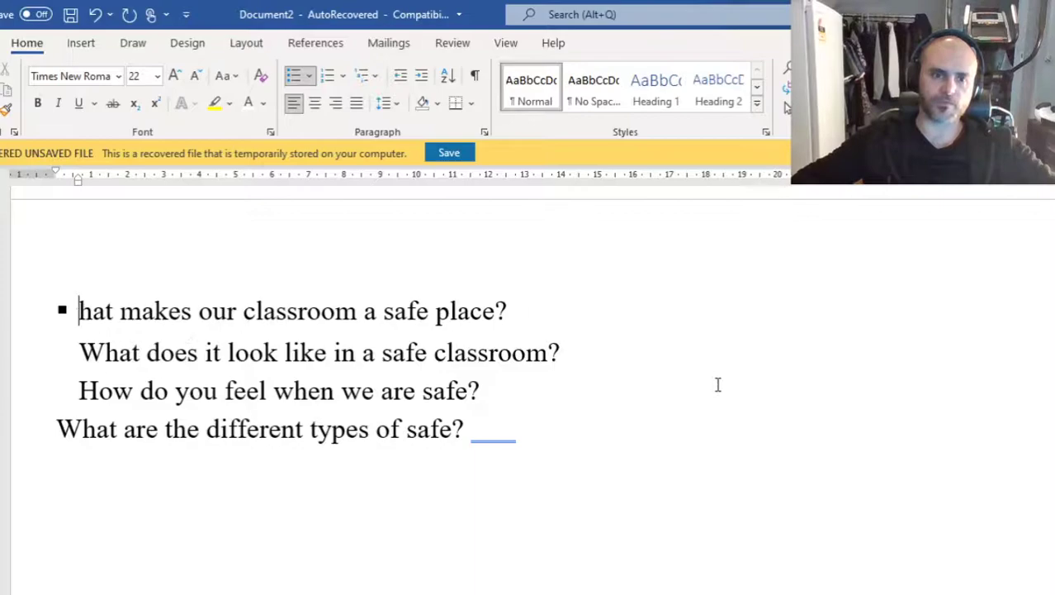
pyautogui.write('W')
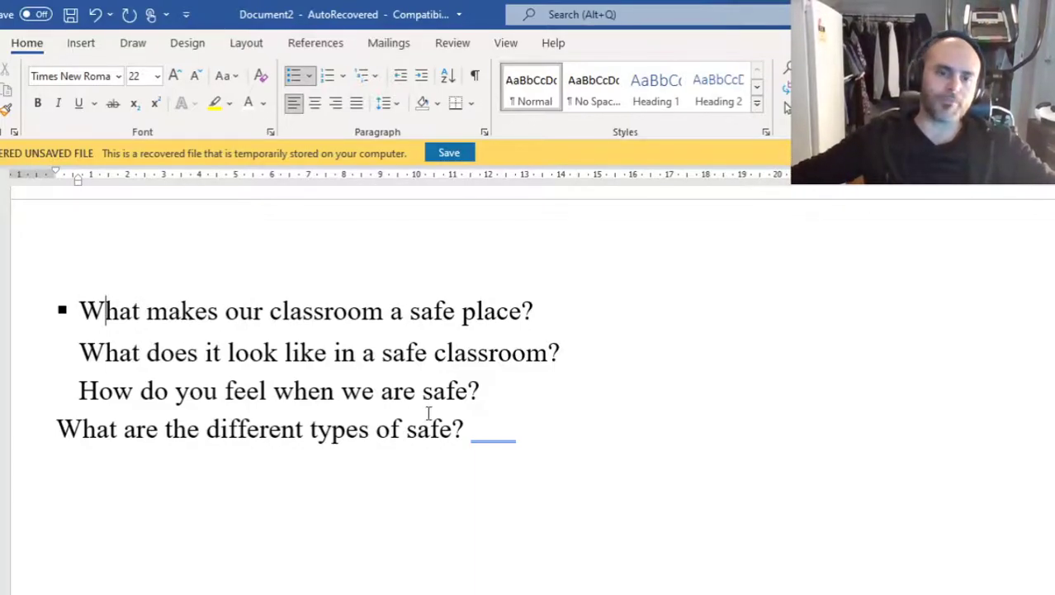
pyautogui.click(578, 302)
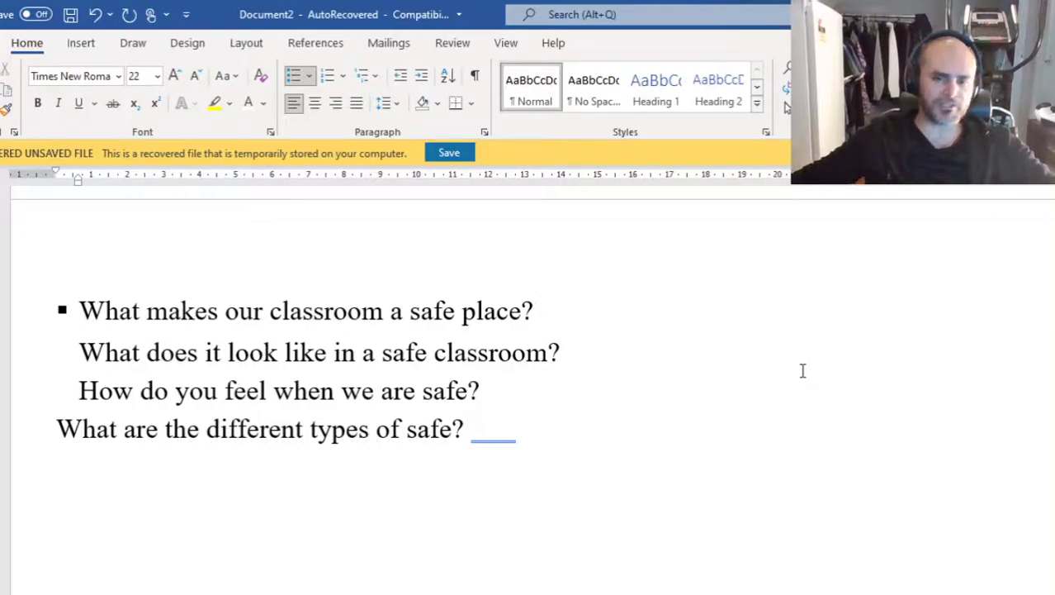
pyautogui.press('Return')
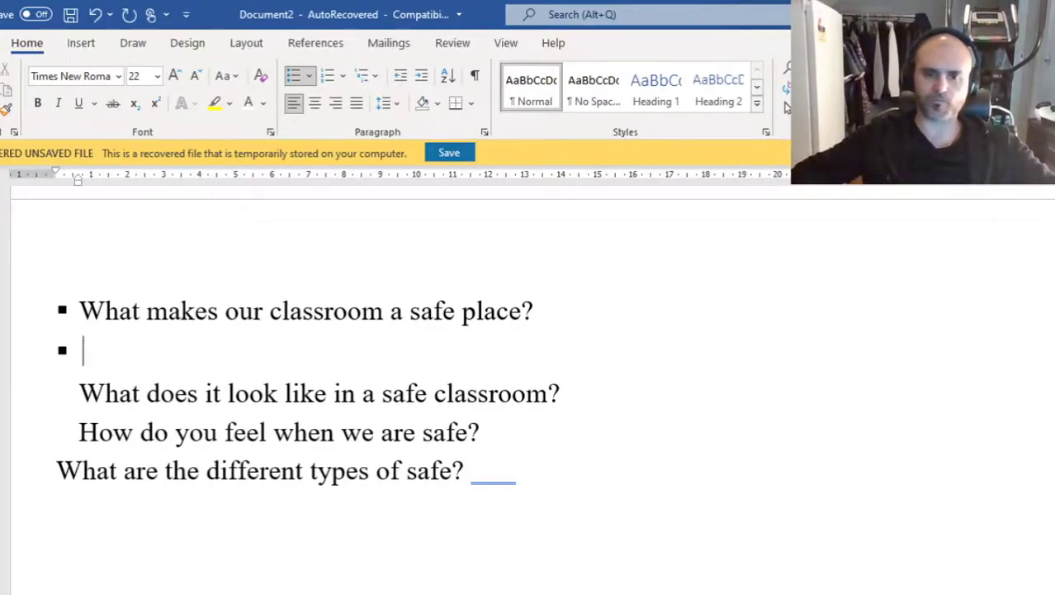
pyautogui.press('BackSpace')
pyautogui.press('BackSpace')
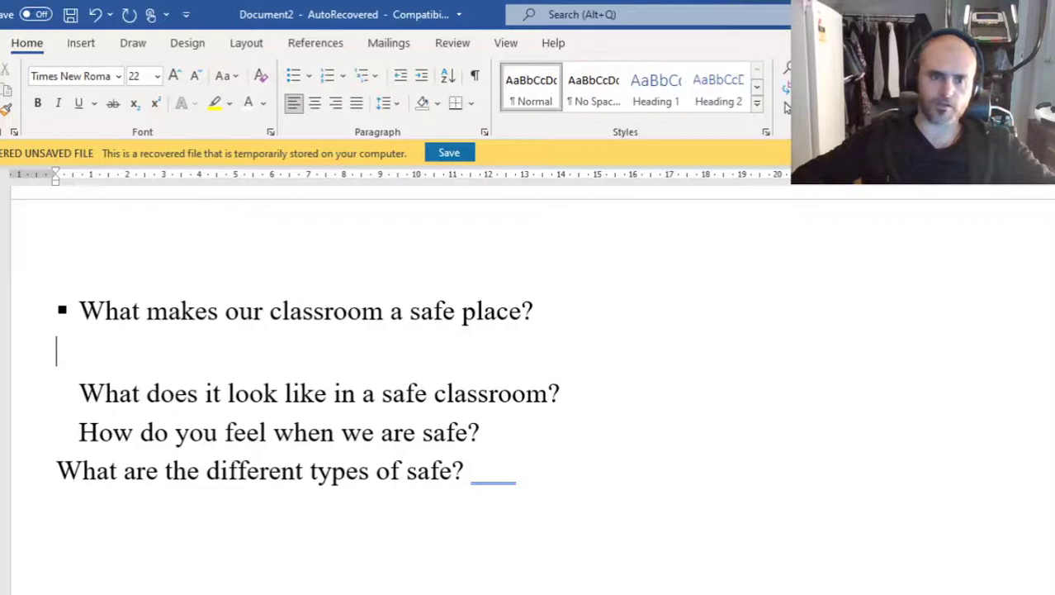
pyautogui.press('BackSpace')
pyautogui.press('BackSpace')
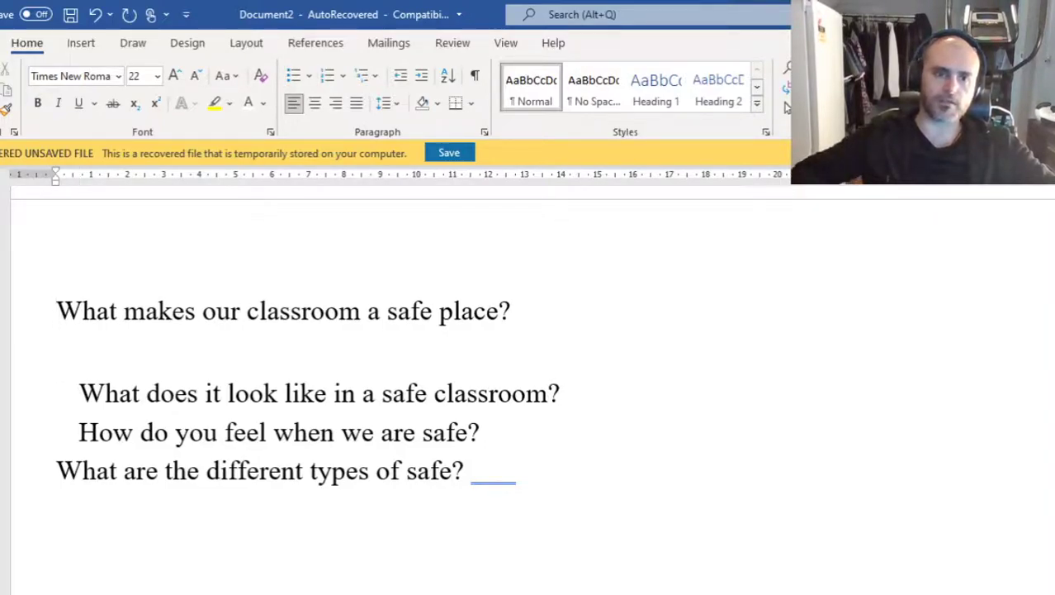
pyautogui.press('Down')
pyautogui.press('Down')
pyautogui.press('BackSpace')
pyautogui.press('Down')
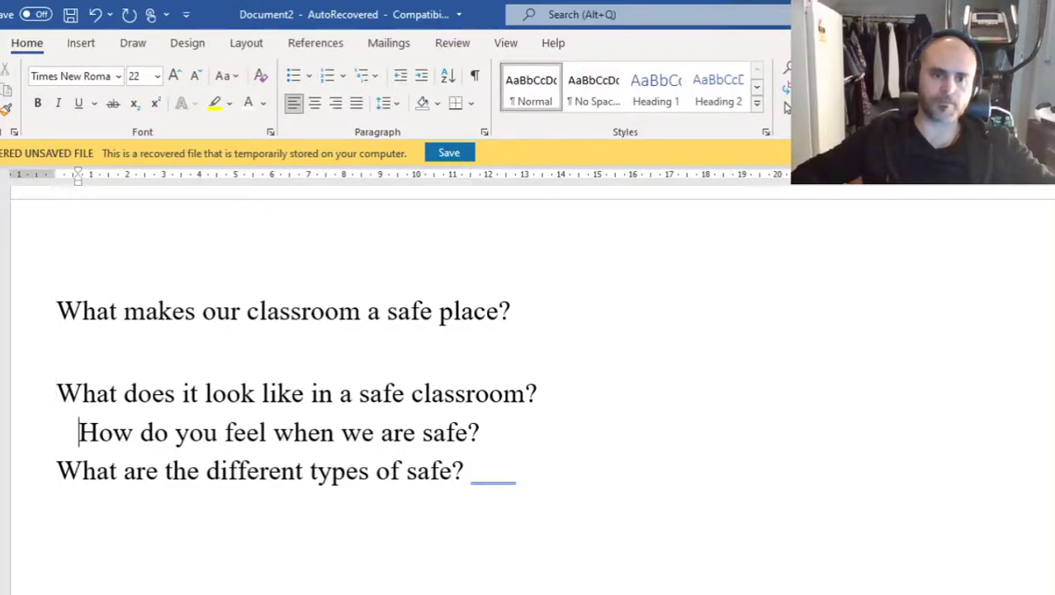
pyautogui.press('BackSpace')
pyautogui.press('Delete')
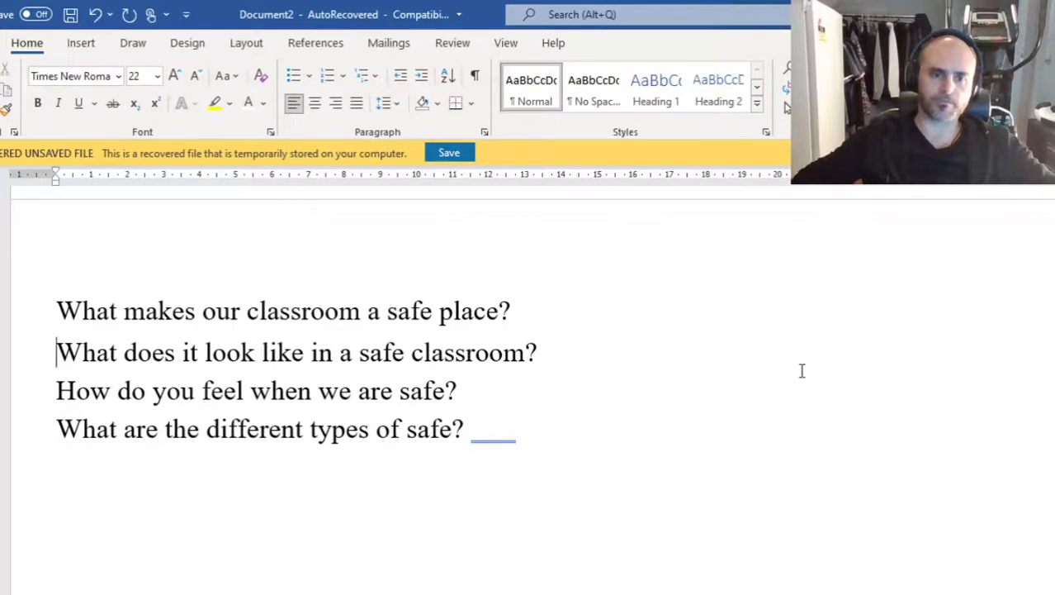
pyautogui.press('BackSpace')
pyautogui.press('Return')
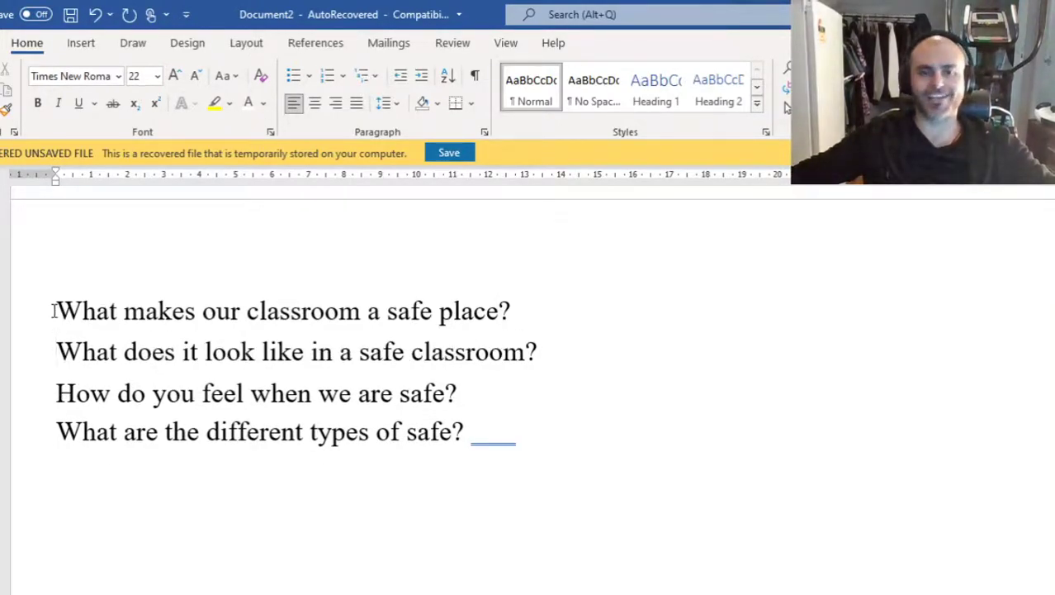
pyautogui.moveTo(53, 310); pyautogui.dragTo(561, 328)
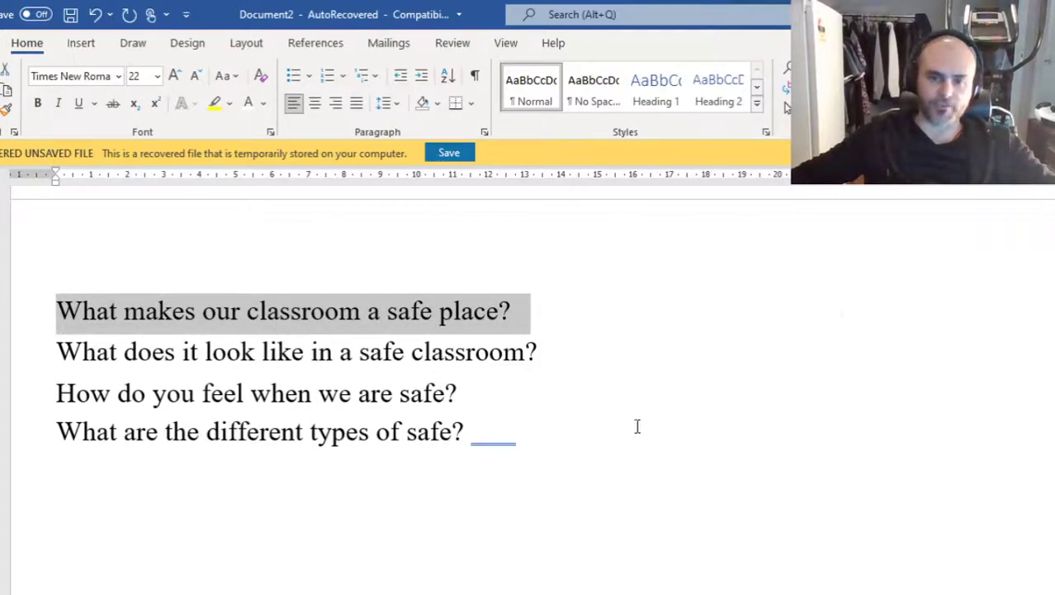
pyautogui.moveTo(74, 351); pyautogui.dragTo(437, 353)
pyautogui.moveTo(498, 367); pyautogui.dragTo(561, 370)
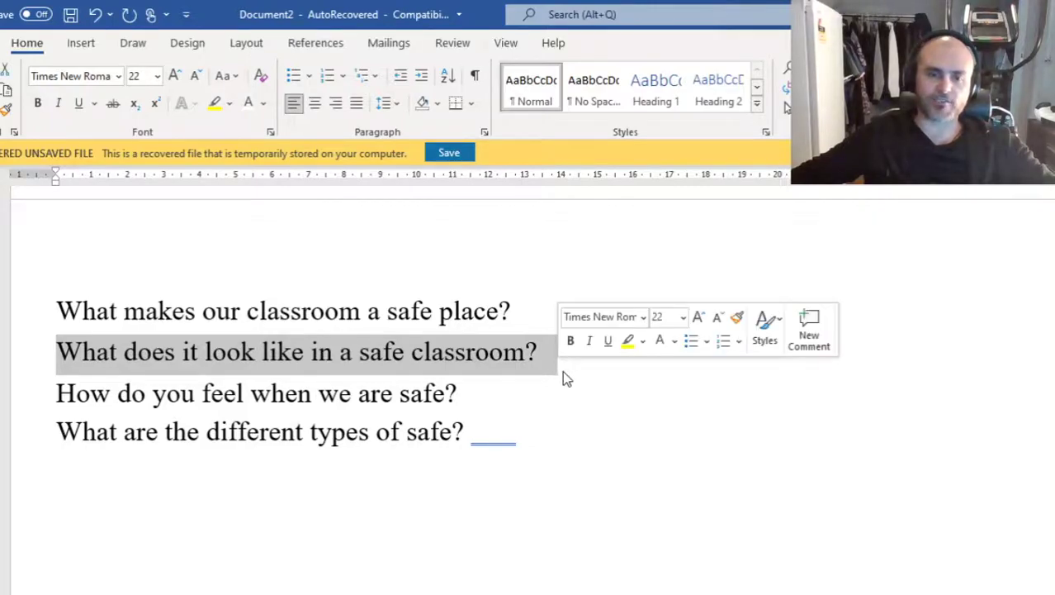
pyautogui.click(594, 379)
pyautogui.click(587, 351)
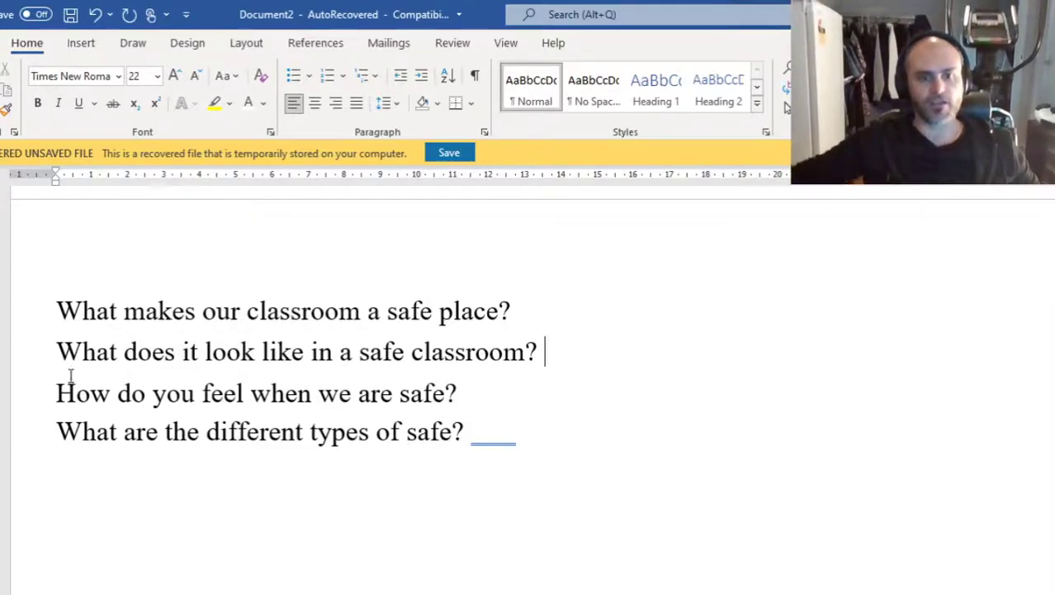
pyautogui.moveTo(37, 413); pyautogui.dragTo(348, 431)
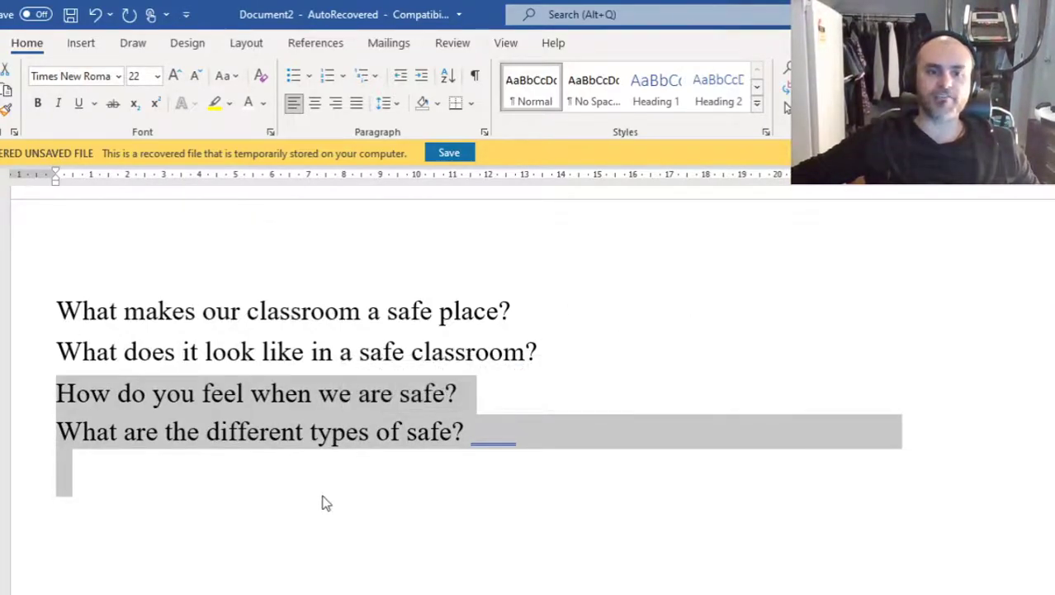
pyautogui.click(258, 477)
pyautogui.doubleClick(469, 428)
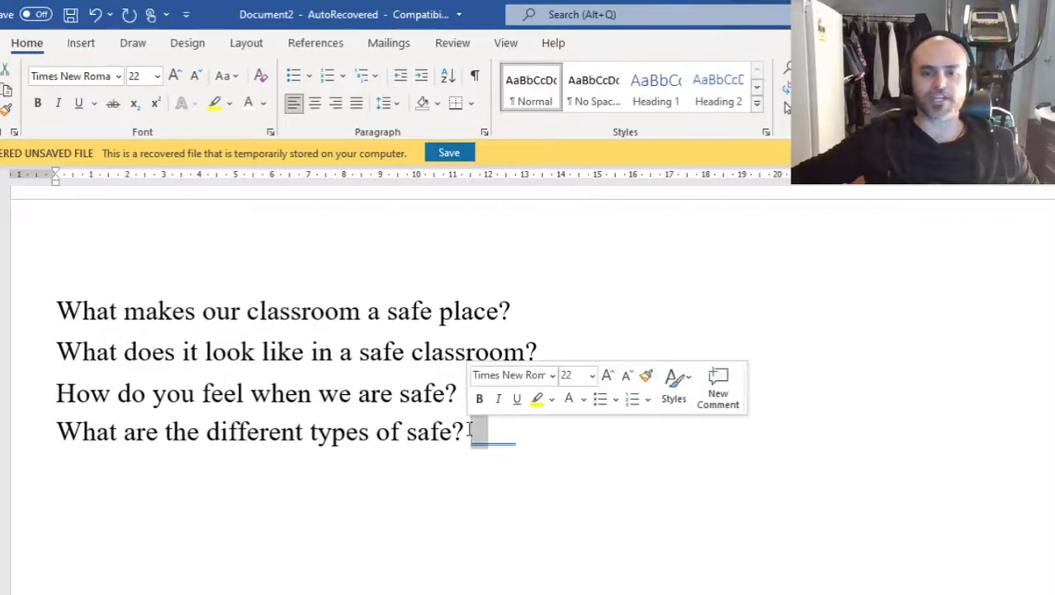
pyautogui.moveTo(469, 428); pyautogui.dragTo(678, 430)
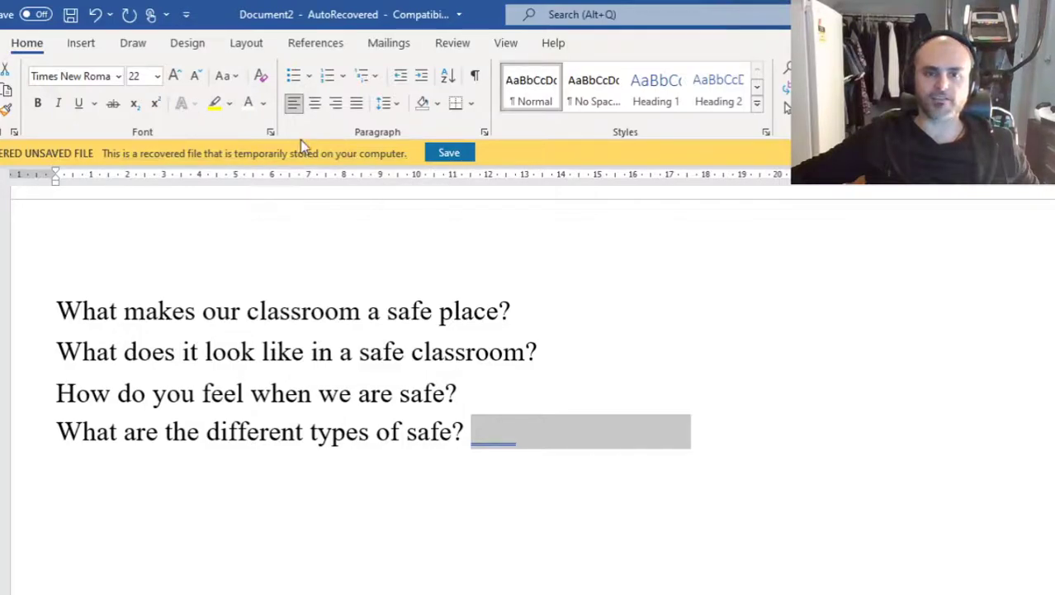
# - Push the fourth question's answer blank onto its own line below it
pyautogui.click(625, 400)
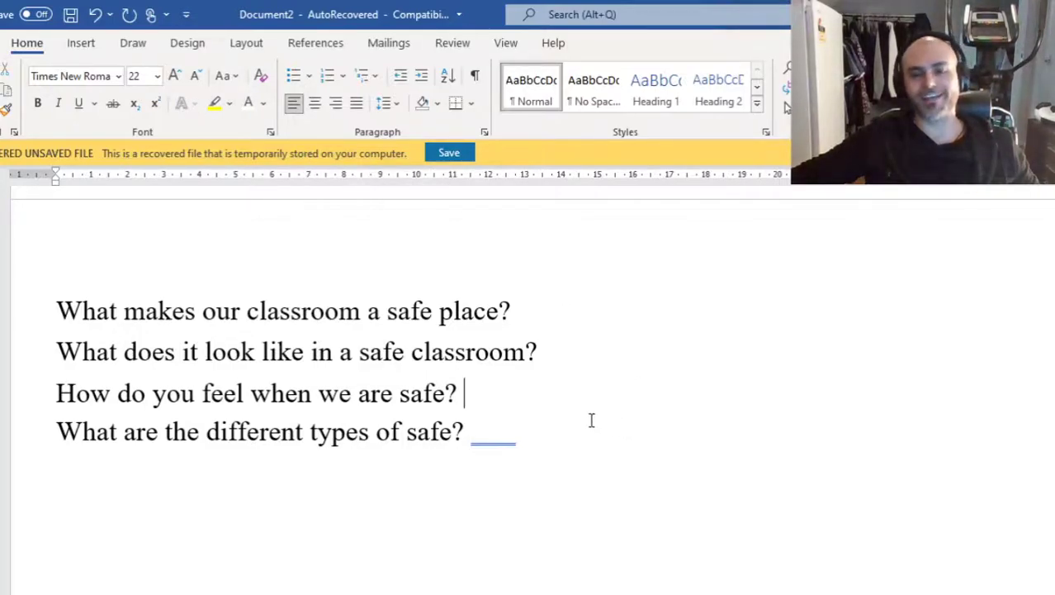
pyautogui.click(474, 437)
pyautogui.press('Return')
pyautogui.press('Left')
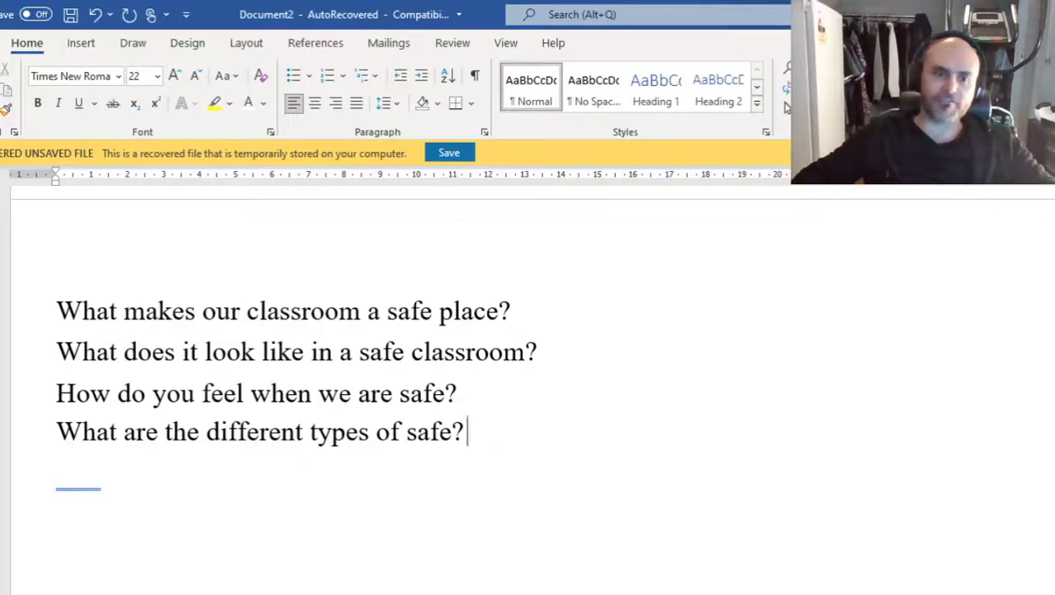
# - Answer 'Physically safe, emotionally safe, mentally safe' and remove the extra blank line
pyautogui.write('physiu')
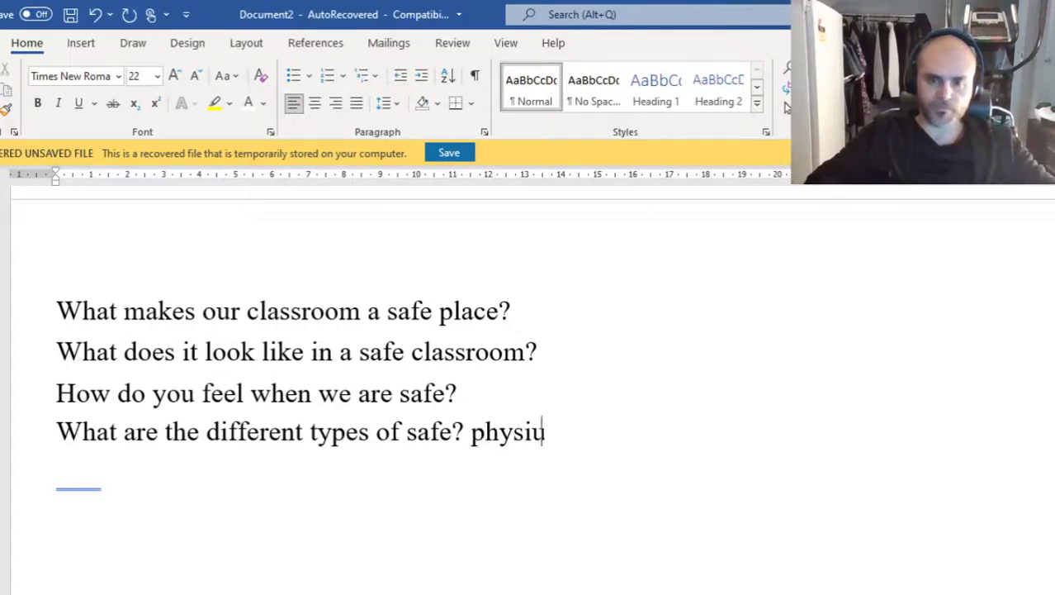
pyautogui.press('BackSpace')
pyautogui.write('cally')
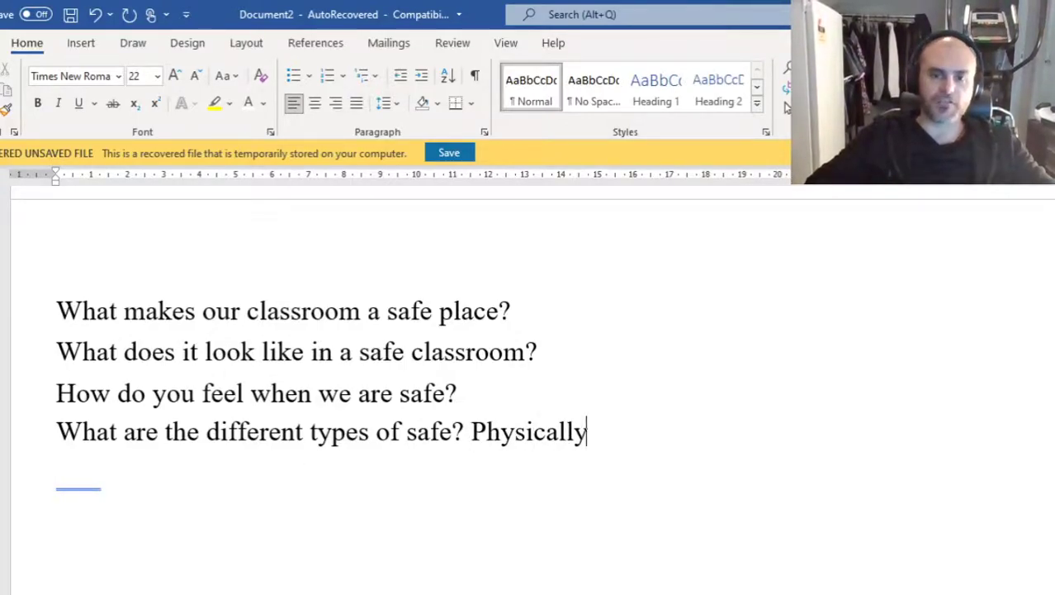
pyautogui.write(' safe,')
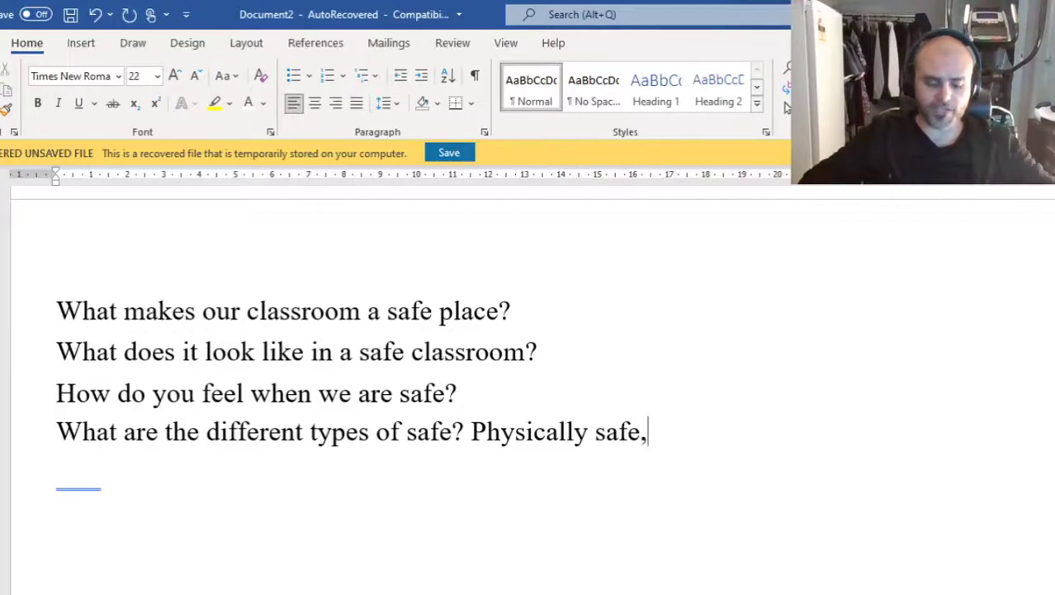
pyautogui.write(' emotionally safe')
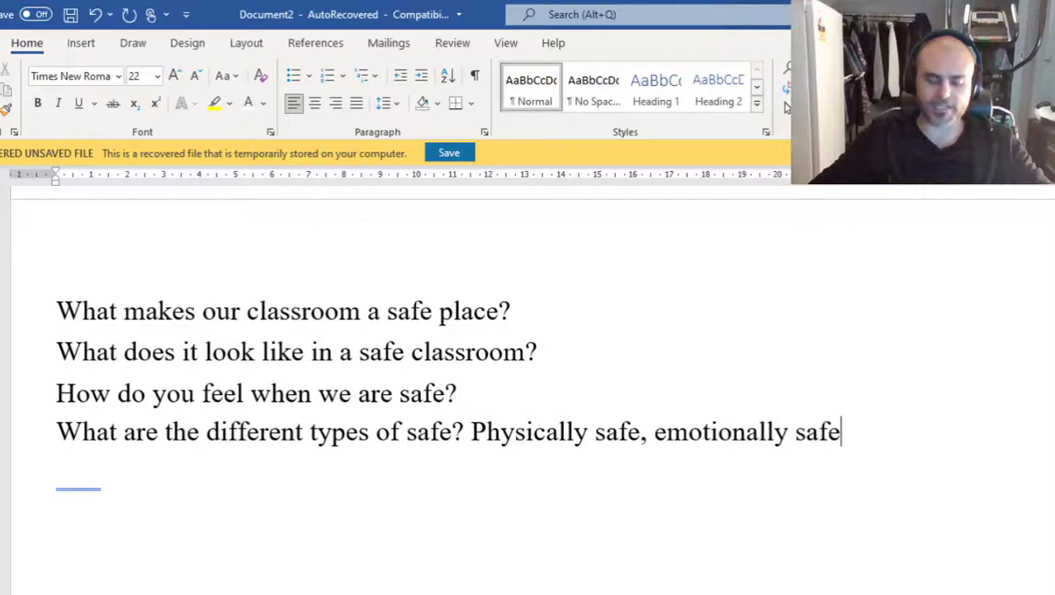
pyautogui.write(', mentally ')
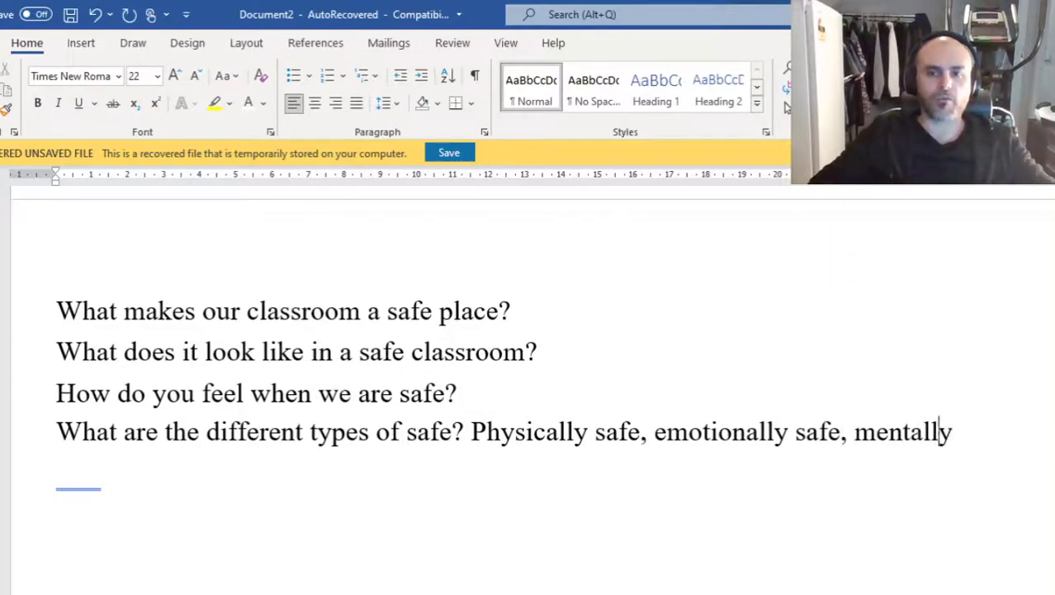
pyautogui.write('safe,')
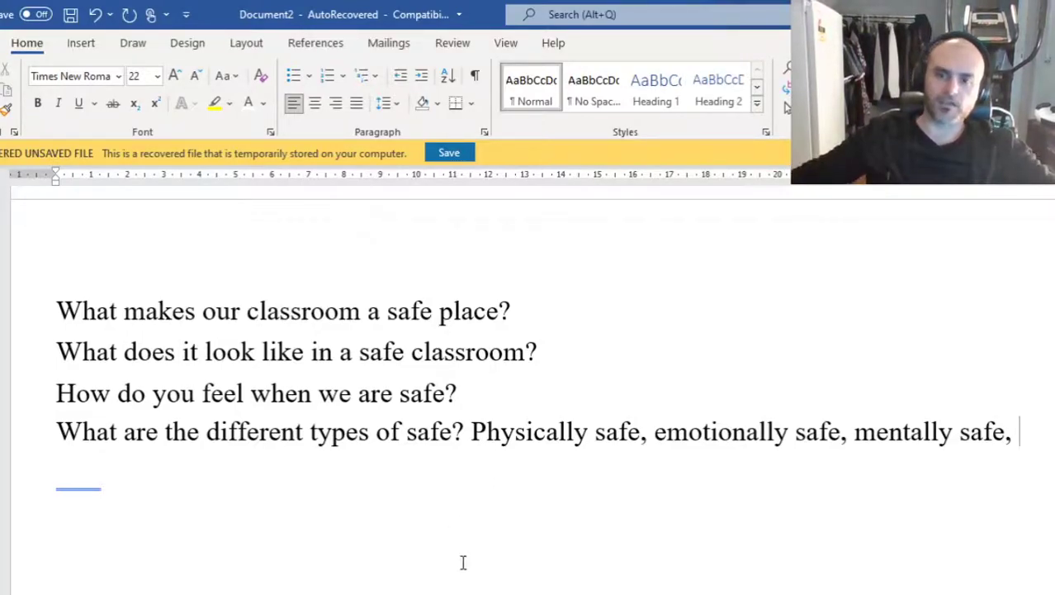
pyautogui.moveTo(411, 523); pyautogui.dragTo(40, 483)
pyautogui.press('BackSpace')
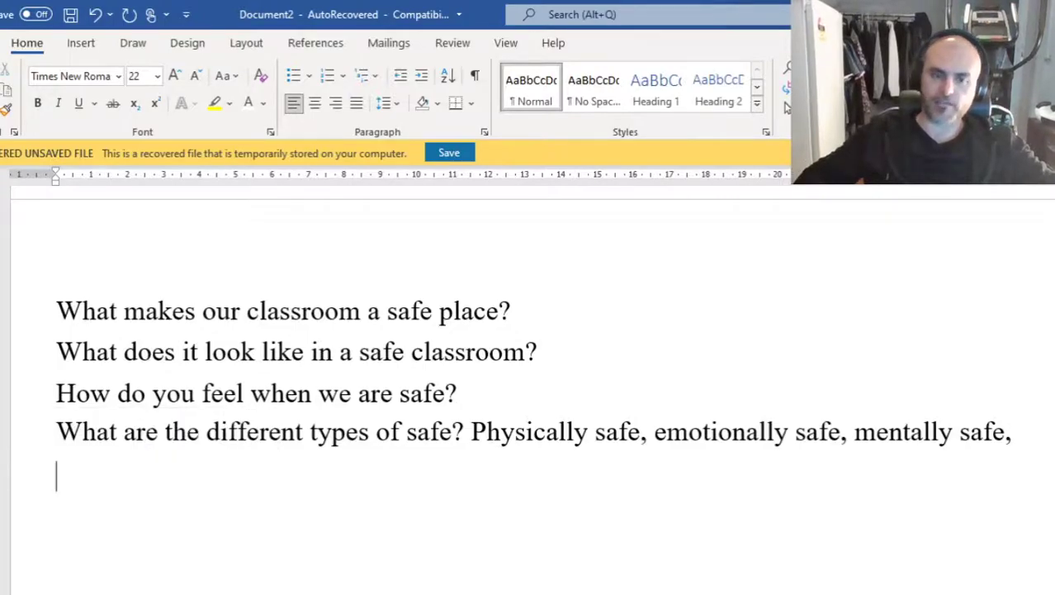
# - Scroll to the 'What are some safety rules you know about?' question and the drawing task
pyautogui.scroll(-10, 398, 492)
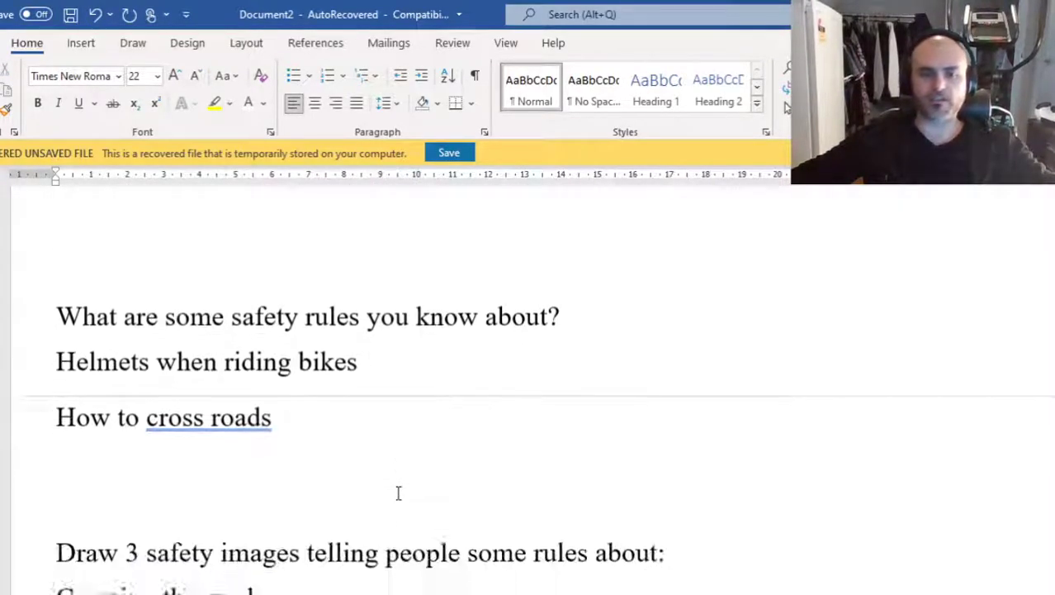
pyautogui.scroll(2, 399, 492)
pyautogui.scroll(5, 398, 492)
pyautogui.scroll(-4, 398, 493)
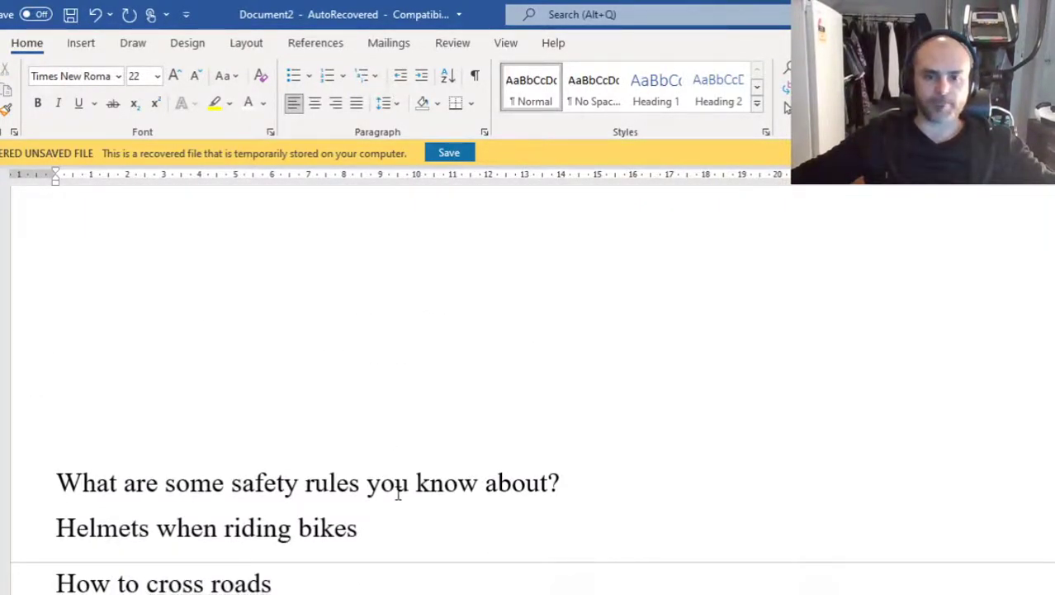
pyautogui.scroll(5, 252, 443)
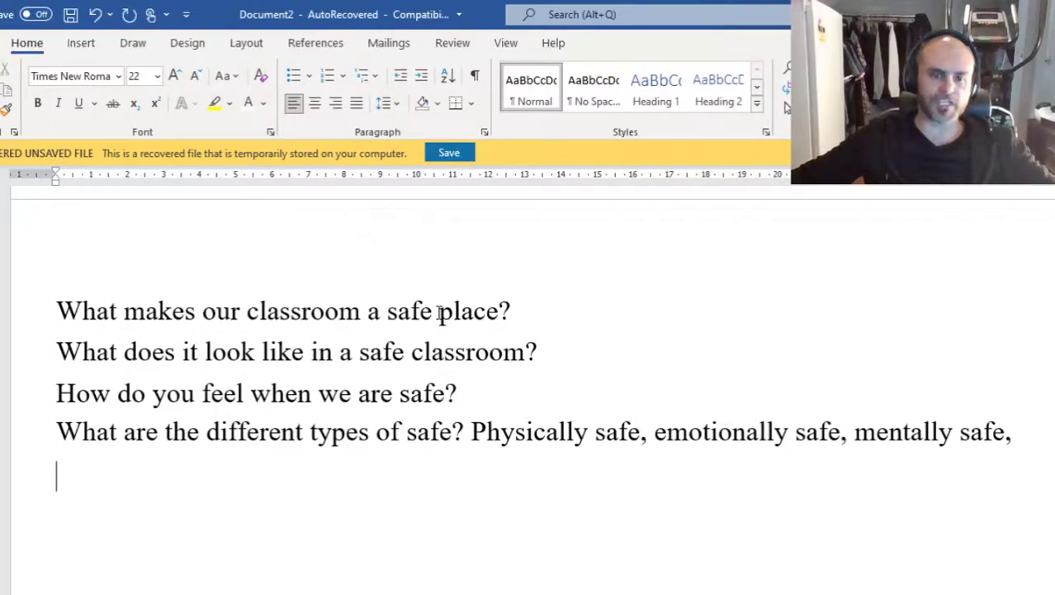
pyautogui.scroll(-8, 435, 309)
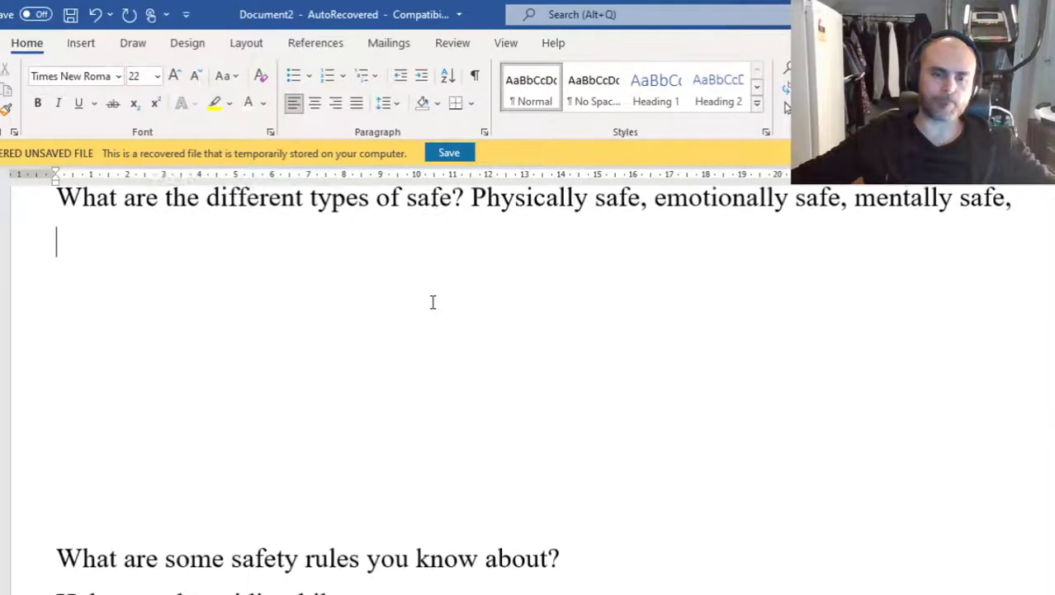
pyautogui.scroll(4, 427, 330)
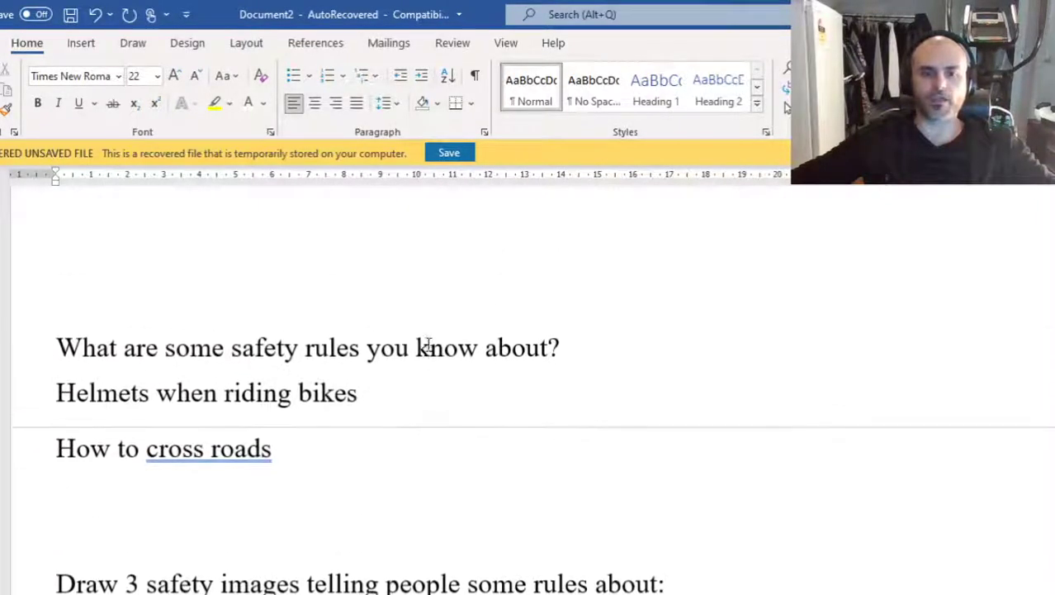
pyautogui.scroll(-5, 428, 344)
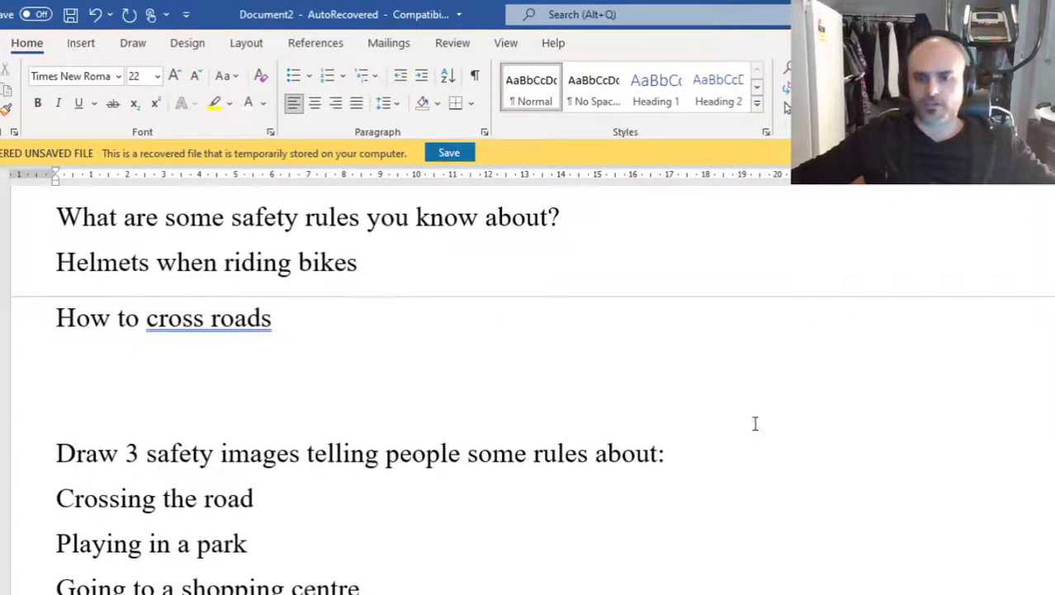
pyautogui.scroll(-1, 555, 537)
pyautogui.scroll(2, 554, 535)
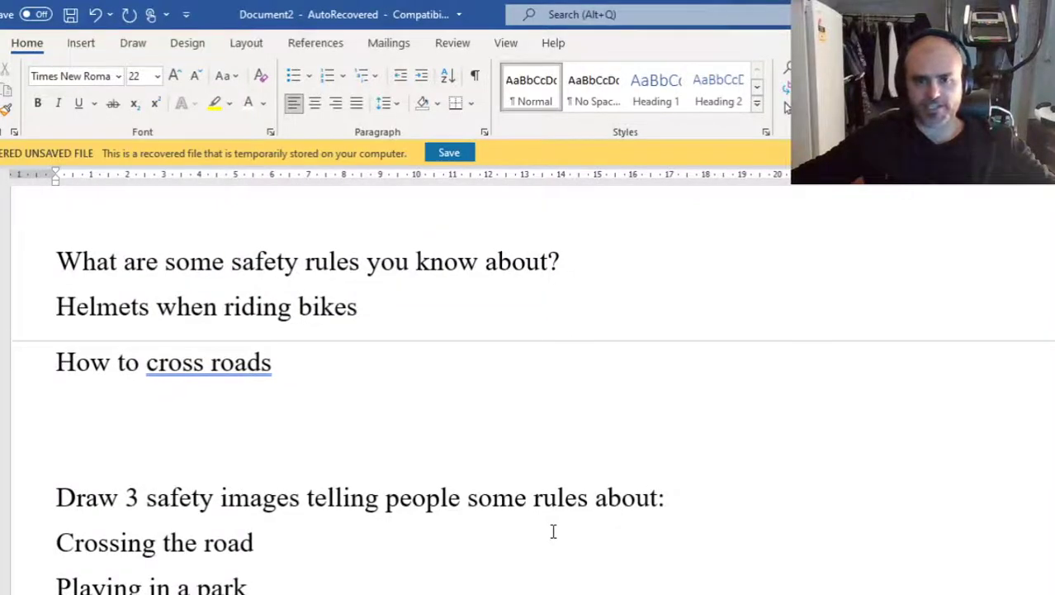
pyautogui.scroll(-2, 533, 419)
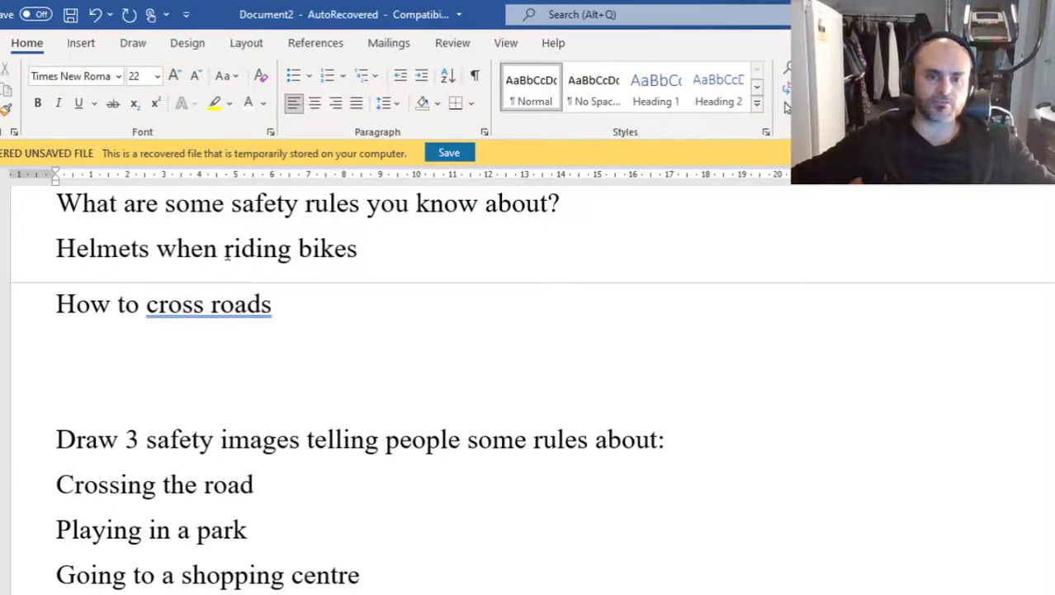
# - Rewrite the first safety rule answer as 'riding bikes – wear helmets,'
pyautogui.moveTo(226, 247); pyautogui.dragTo(56, 248)
pyautogui.press('BackSpace')
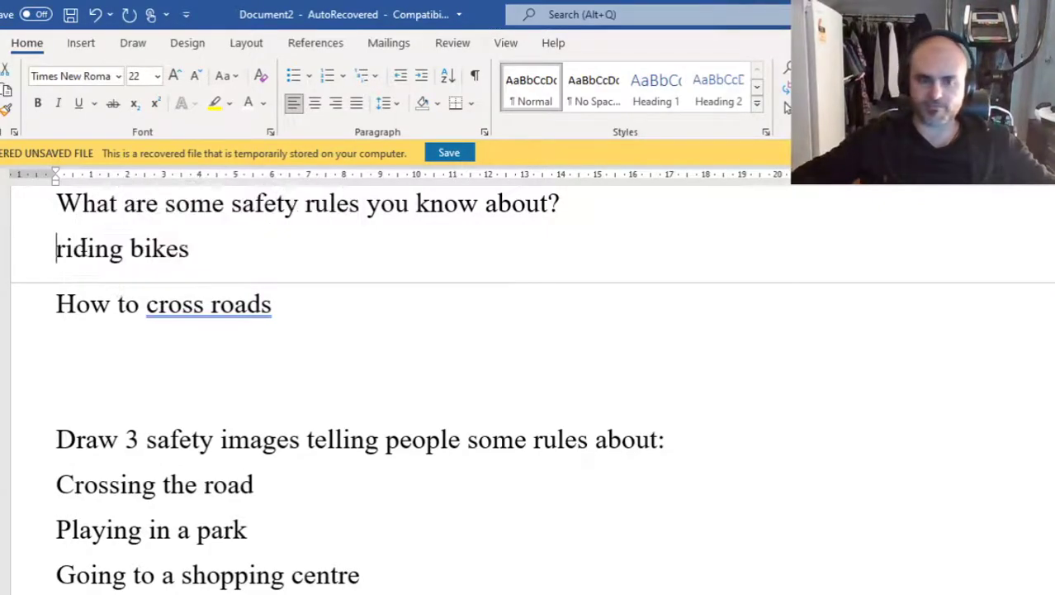
pyautogui.click(229, 249)
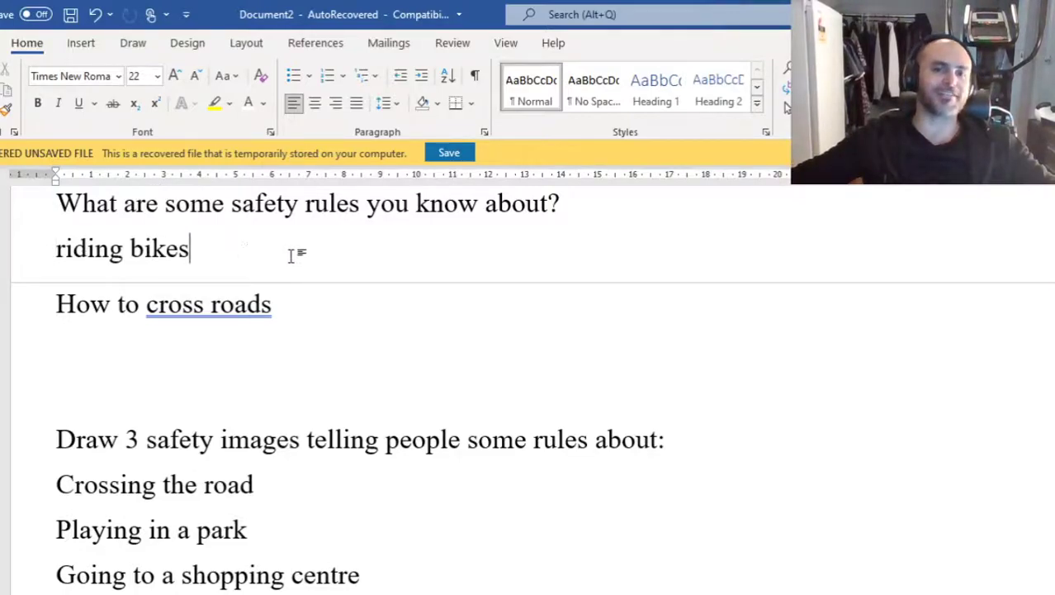
pyautogui.write('-')
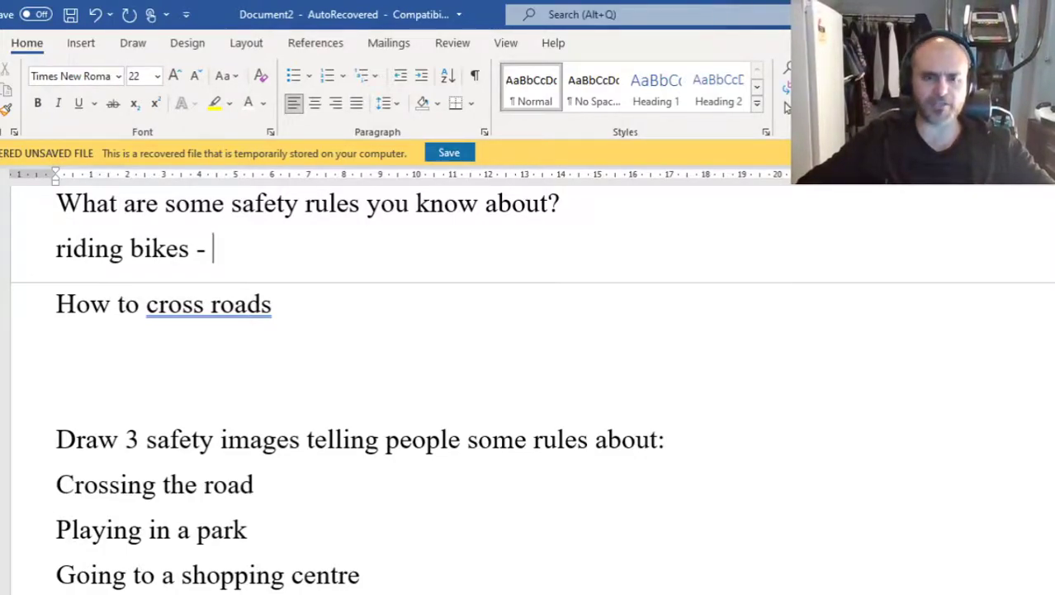
pyautogui.write('helmet')
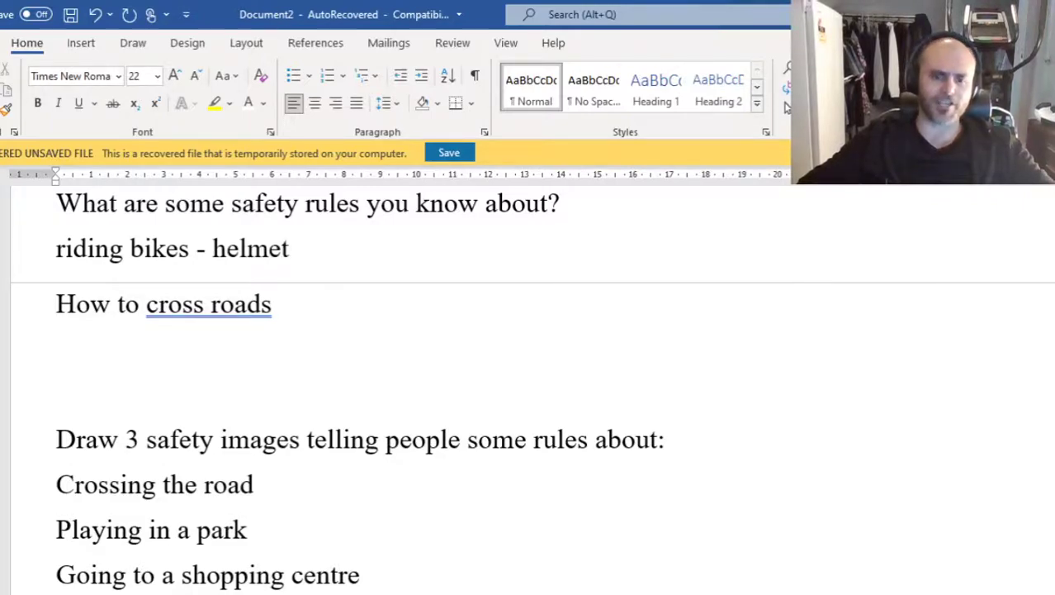
pyautogui.write('s,')
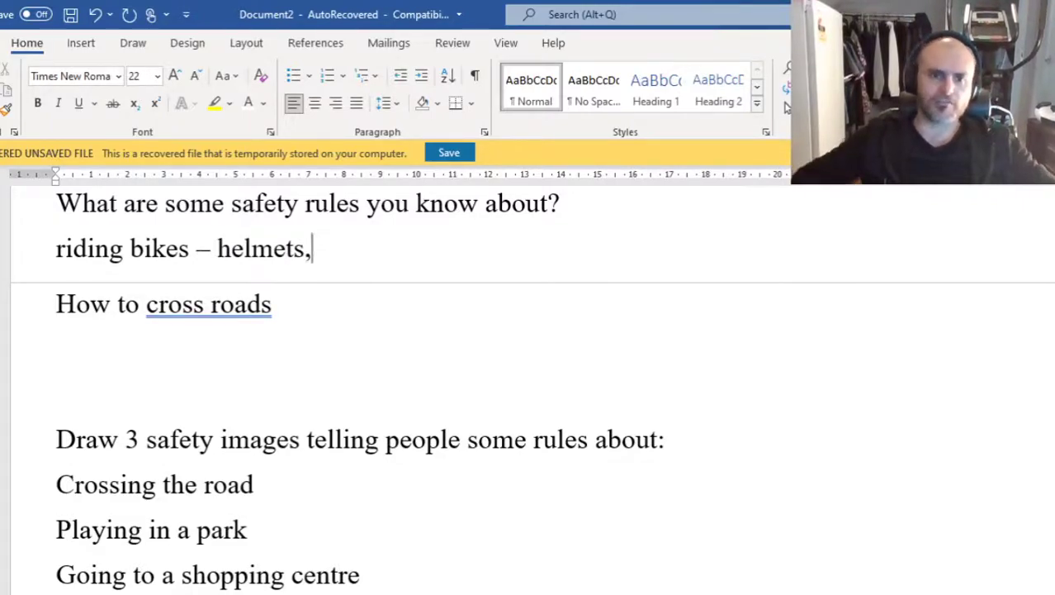
pyautogui.press('Left')
pyautogui.press('Left')
pyautogui.press('Left')
pyautogui.press('Left')
pyautogui.press('Left')
pyautogui.press('Left')
pyautogui.press('Left')
pyautogui.press('Left')
pyautogui.write('wea')
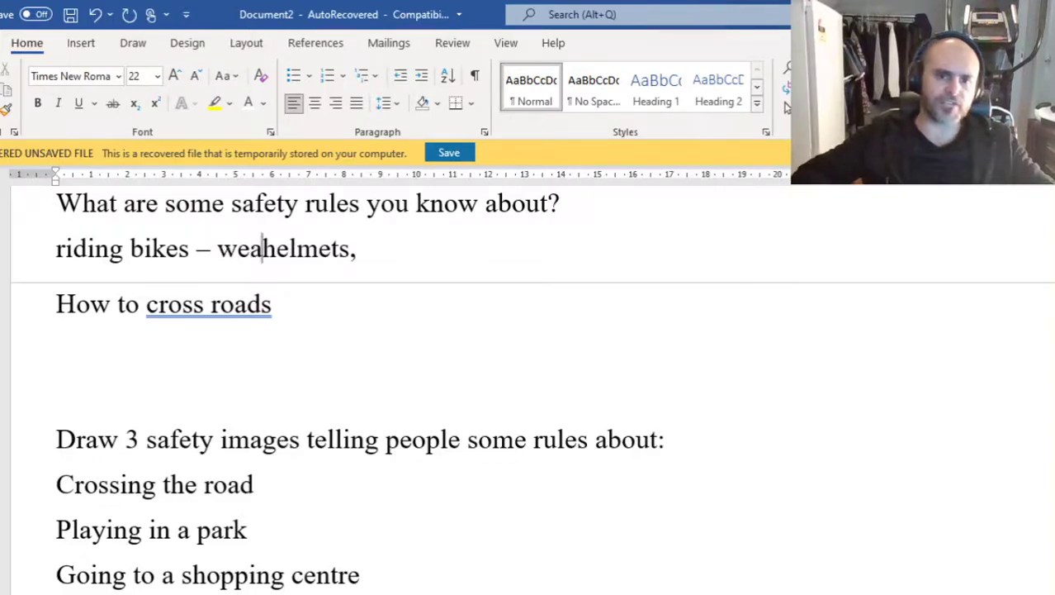
pyautogui.write('r')
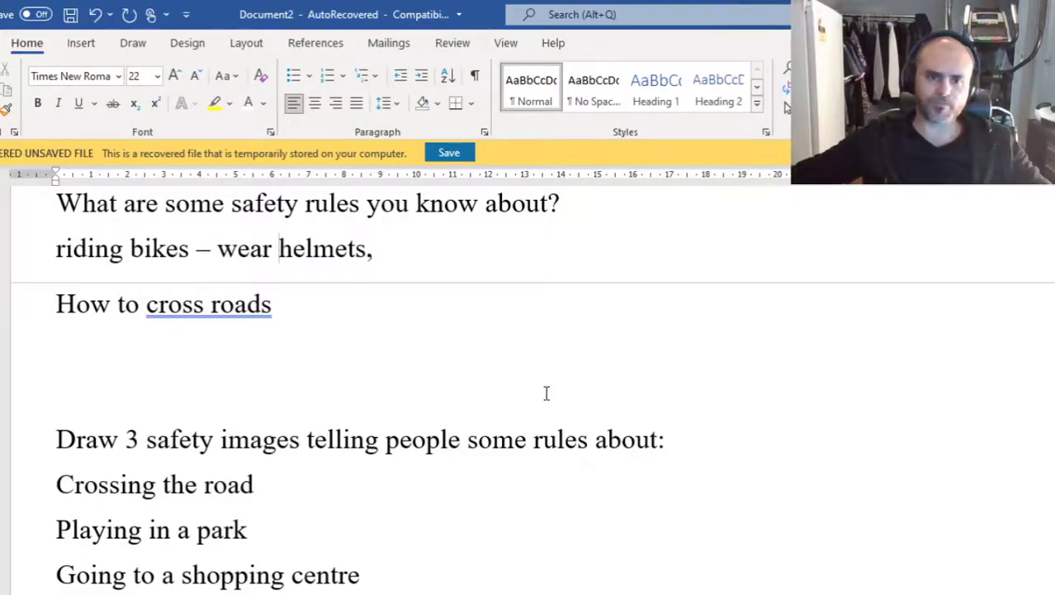
# - Add an en dash after 'How to cross roads' ready for its answer
pyautogui.click(415, 317)
pyautogui.write('- ')
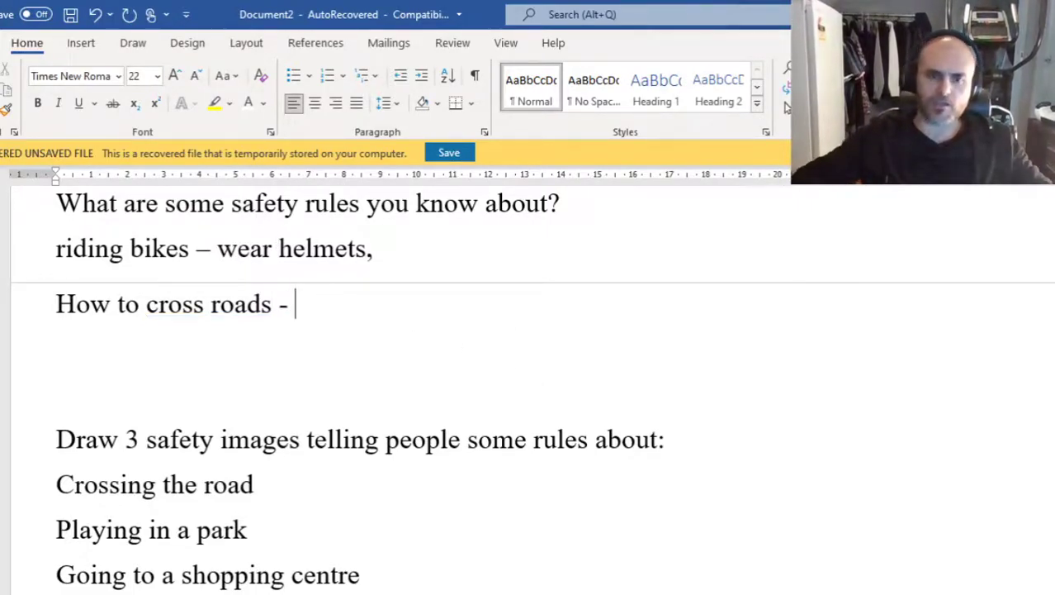
pyautogui.write('d')
pyautogui.press('BackSpace')
pyautogui.press('BackSpace')
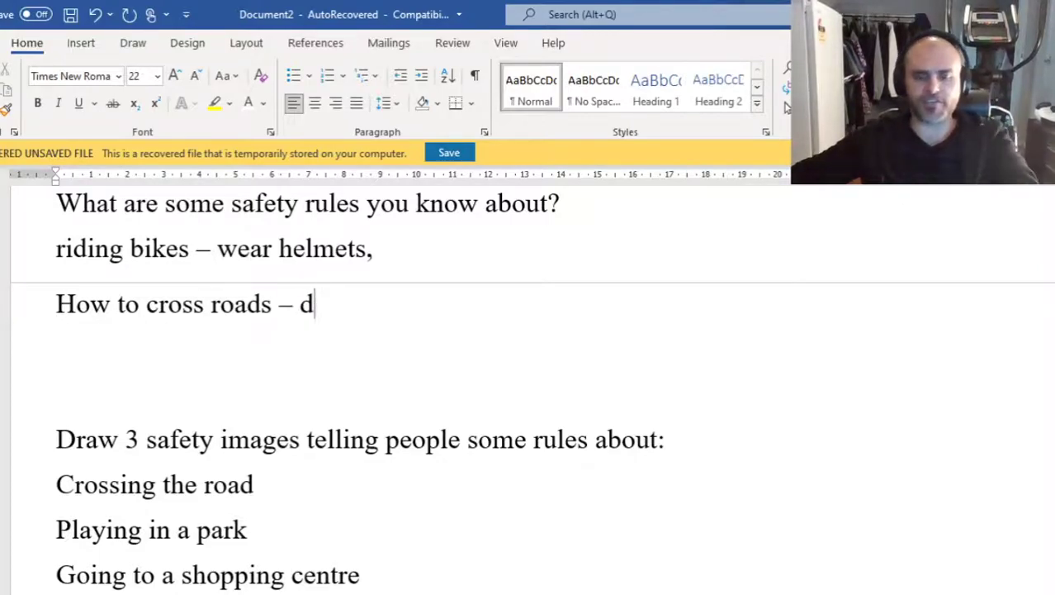
pyautogui.click(410, 241)
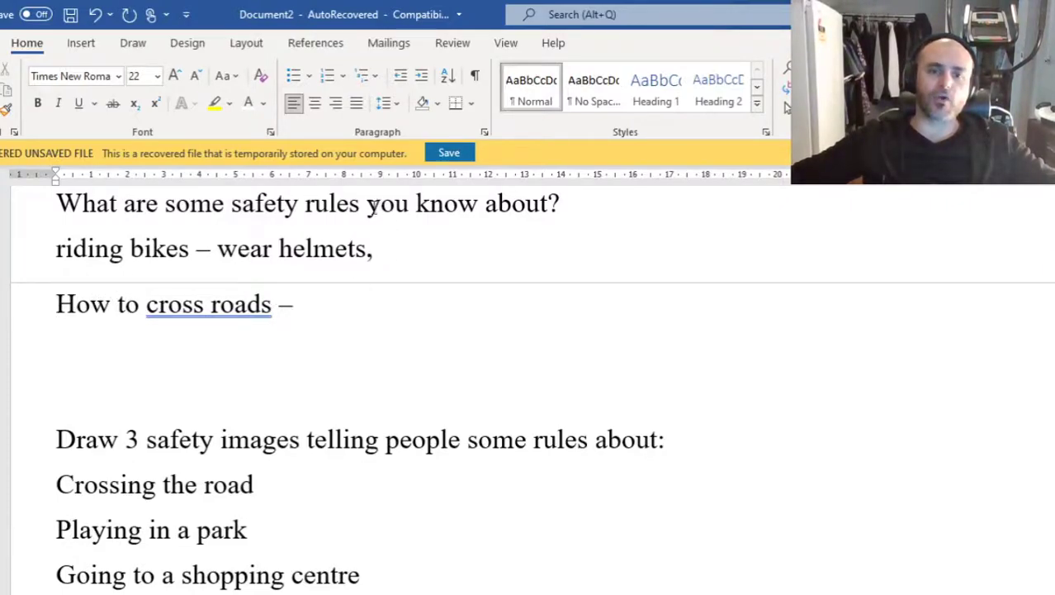
pyautogui.moveTo(260, 202); pyautogui.dragTo(337, 208)
pyautogui.click(346, 312)
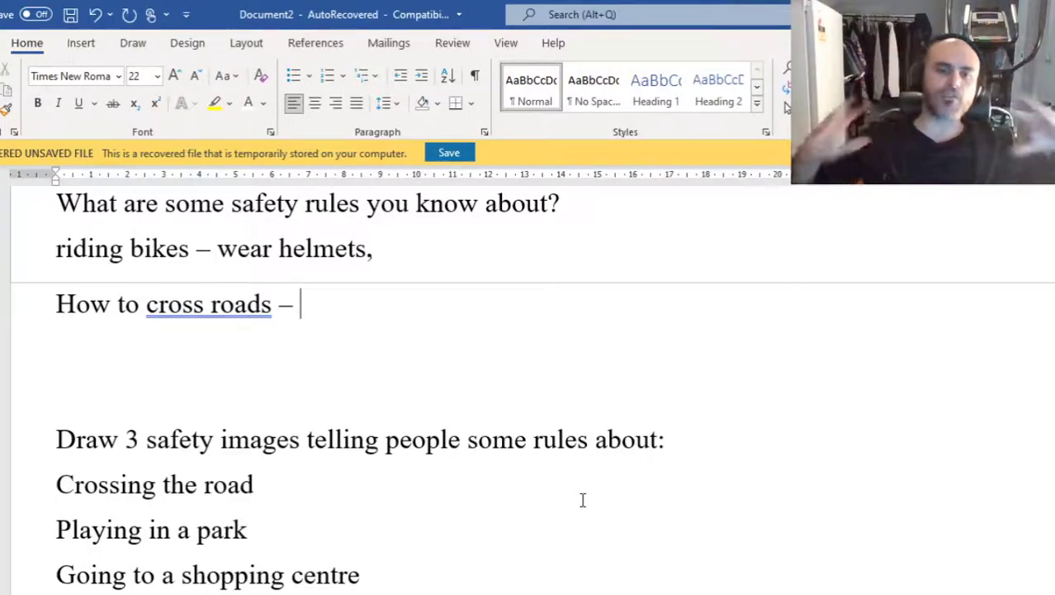
pyautogui.click(20, 486)
pyautogui.click(36, 551)
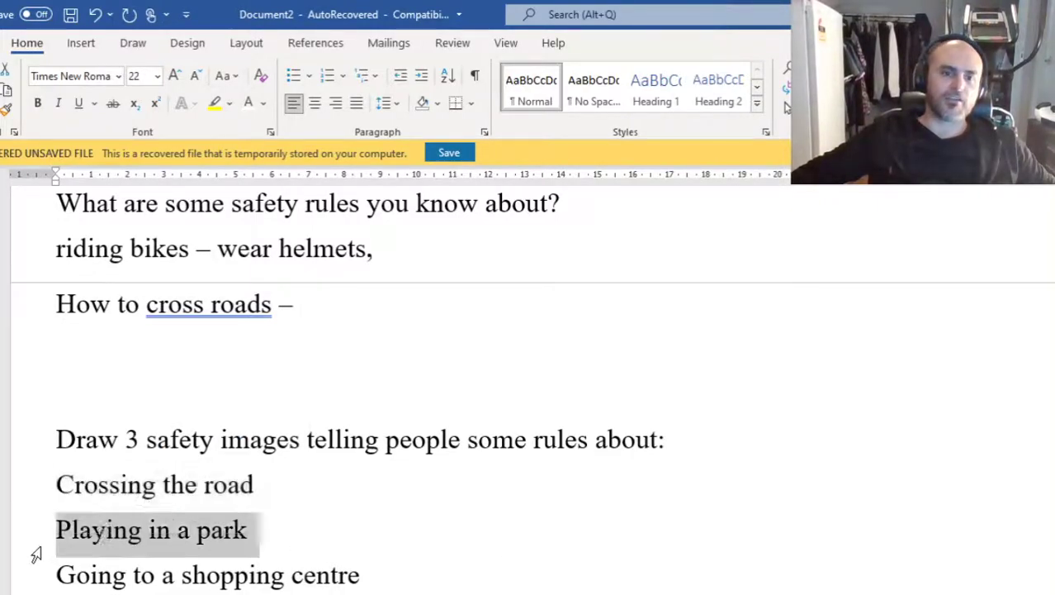
pyautogui.click(25, 583)
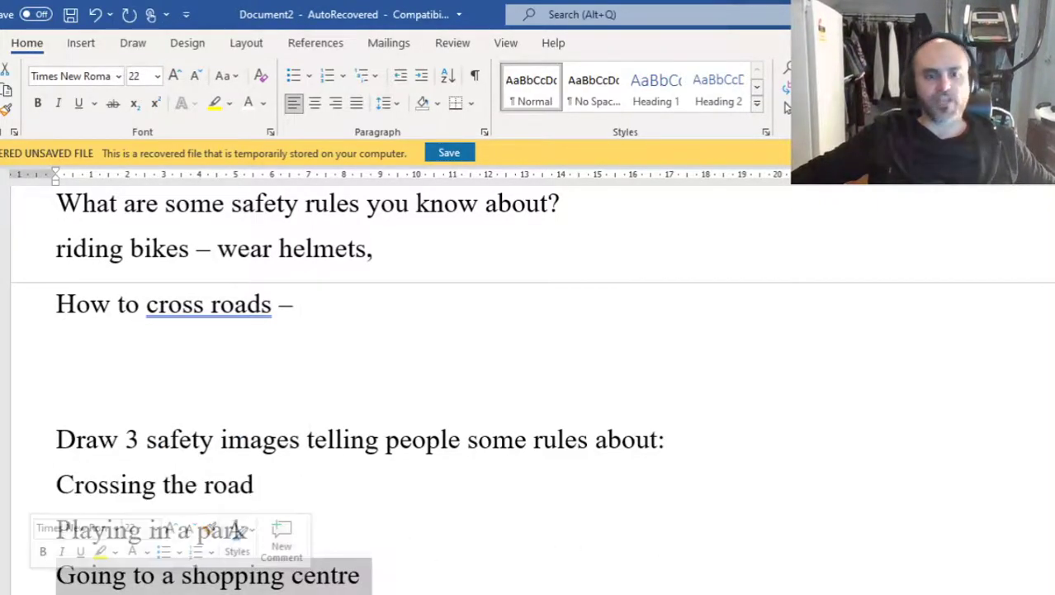
pyautogui.click(632, 536)
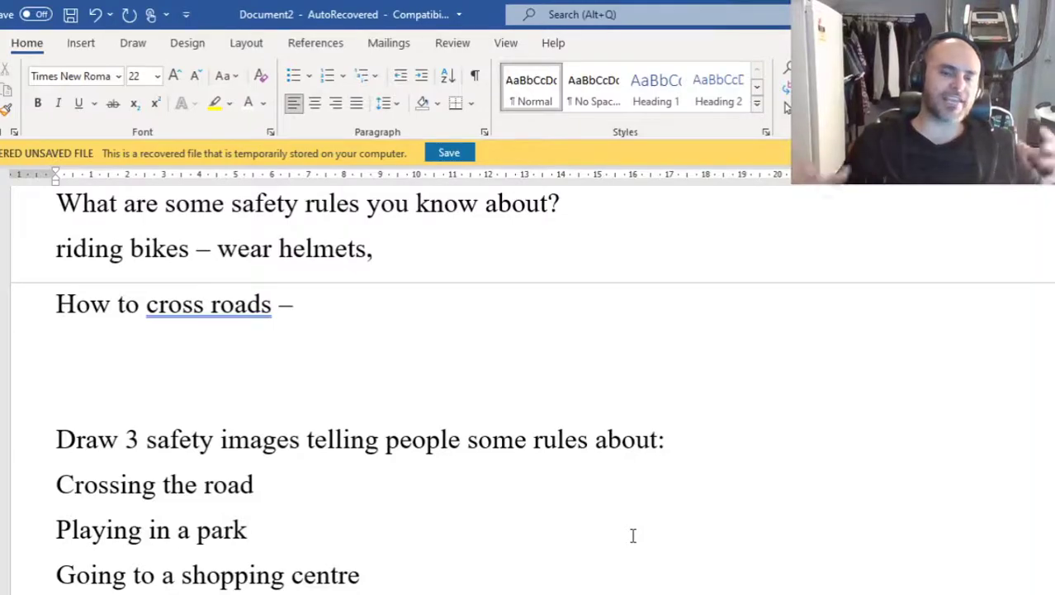
pyautogui.scroll(-2, 580, 359)
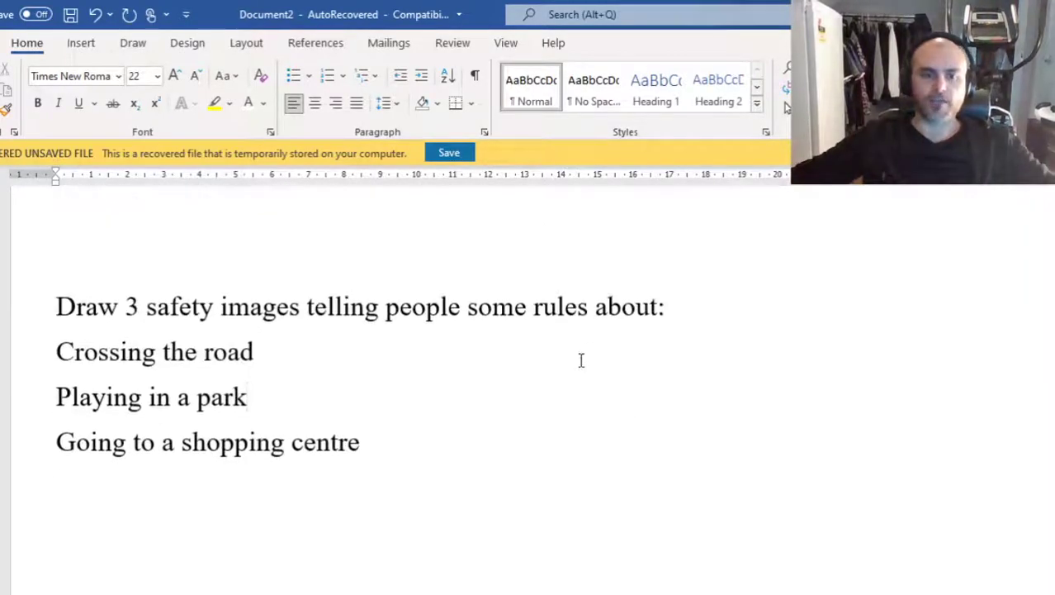
pyautogui.scroll(2, 581, 328)
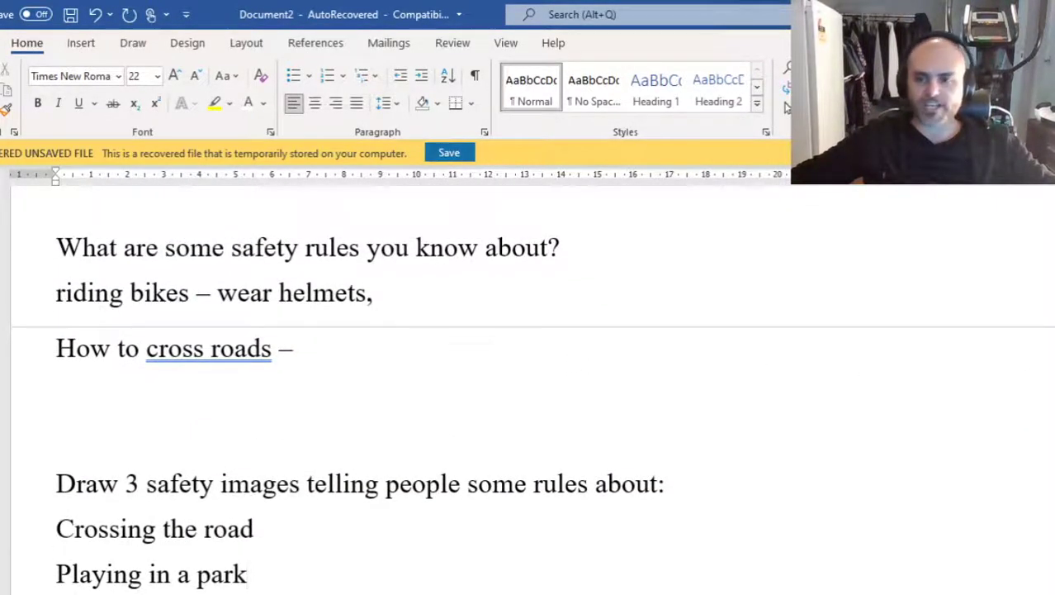
pyautogui.scroll(-1, 871, 320)
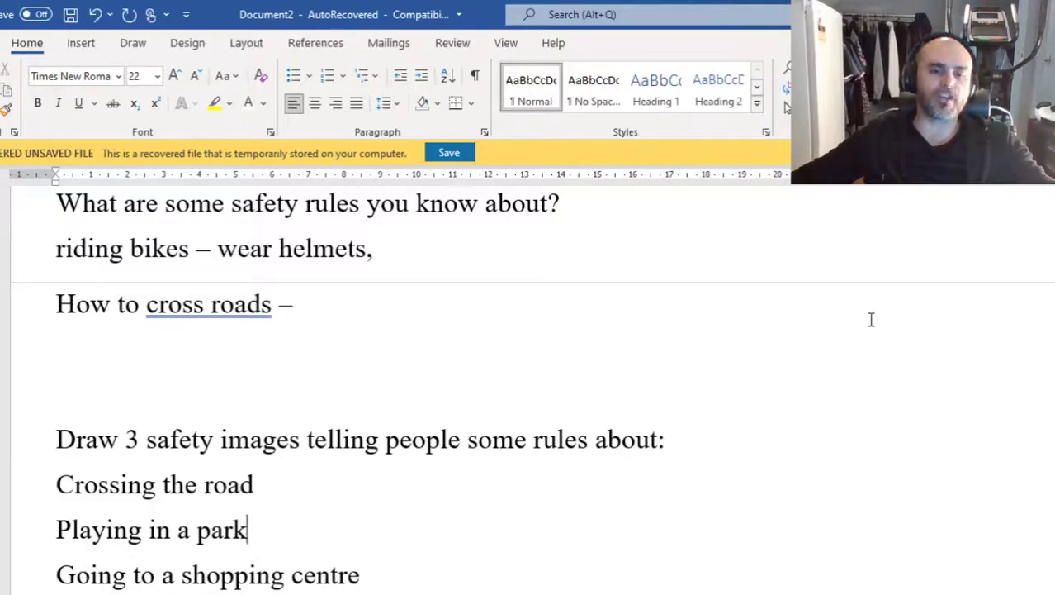
pyautogui.scroll(-1, 867, 319)
# - Below the drawing task, add 'How many push ups -' and 'How many sit ups -' lines
pyautogui.click(712, 528)
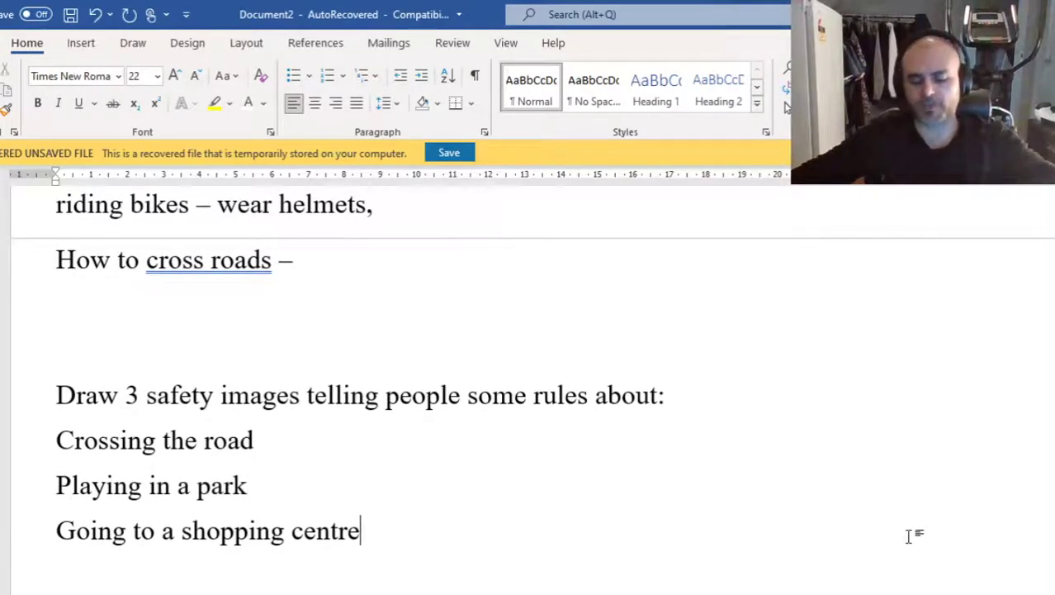
pyautogui.press('Return')
pyautogui.press('Return')
pyautogui.press('Return')
pyautogui.scroll(-2, 862, 449)
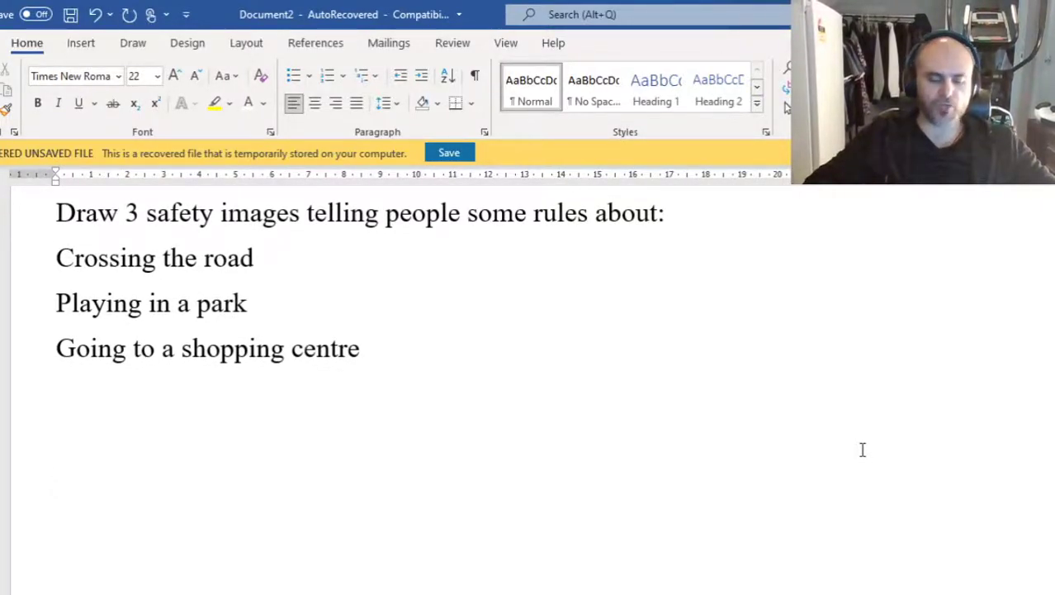
pyautogui.write('How many')
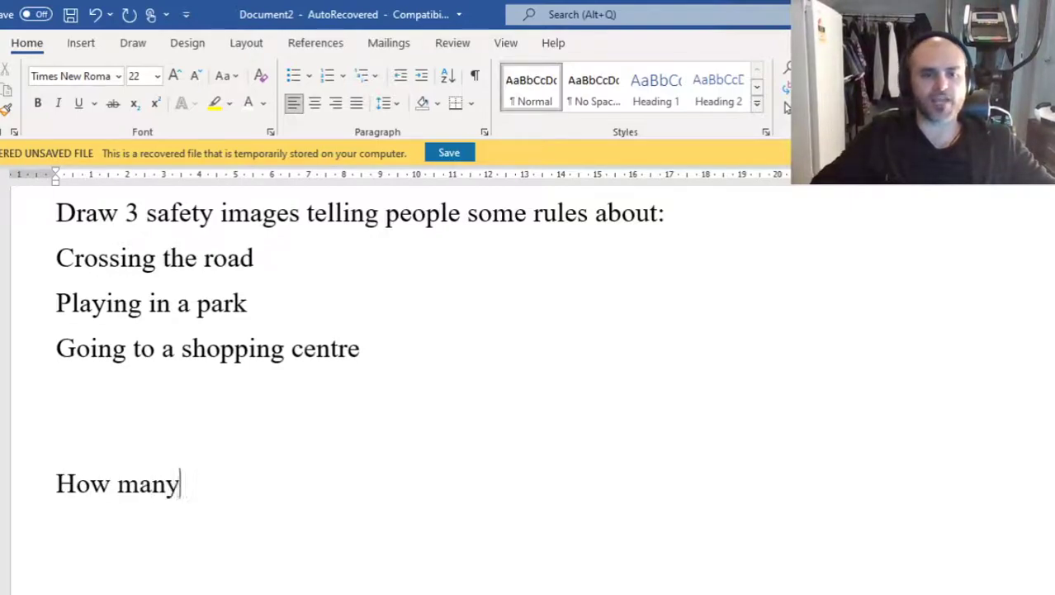
pyautogui.write(' push u')
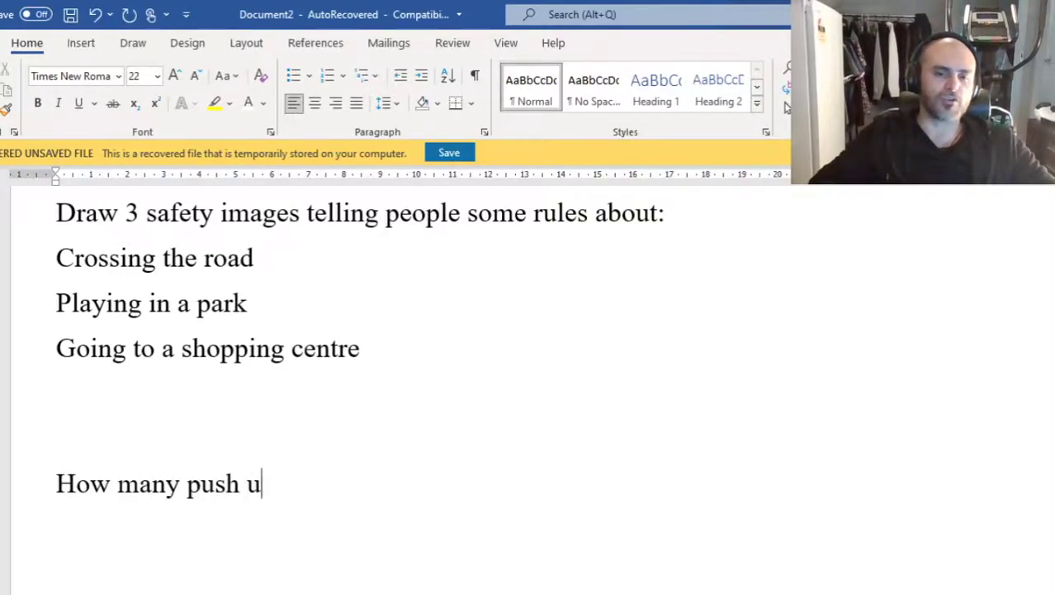
pyautogui.write('ps -')
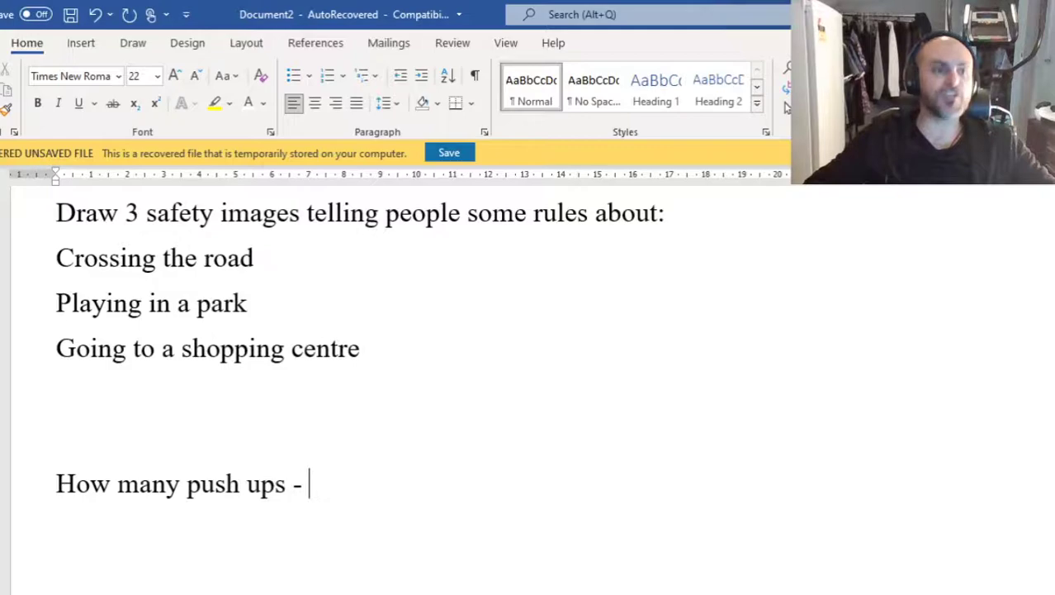
pyautogui.press('Return')
pyautogui.write('How m')
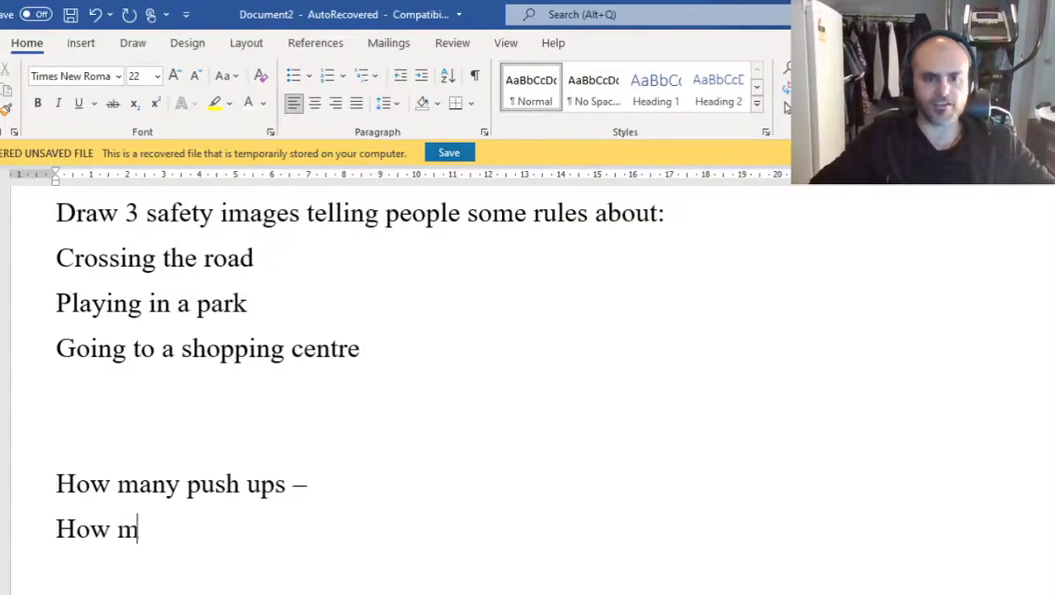
pyautogui.write('any sit u')
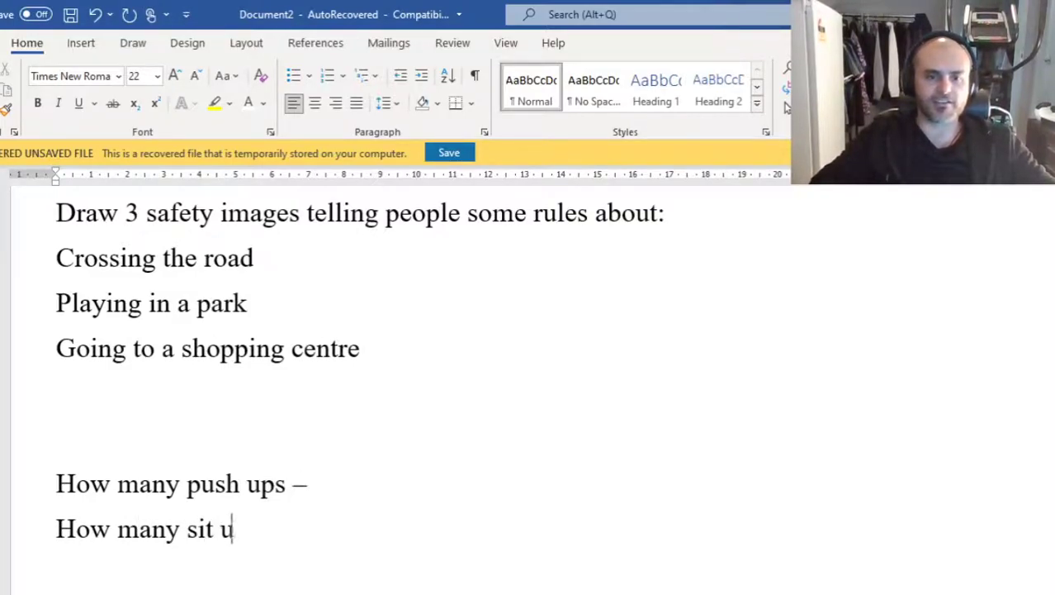
pyautogui.write('ps -')
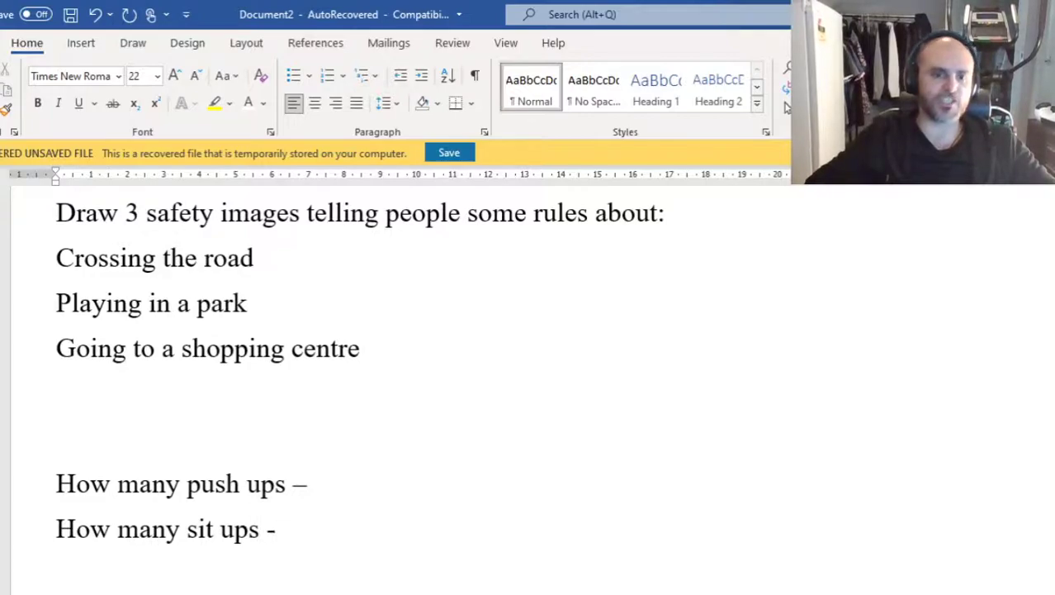
pyautogui.press('Return')
# - Add 'how many star jumps -' and 'How many squats -' lines, clearing stray letters
pyautogui.write('how many s')
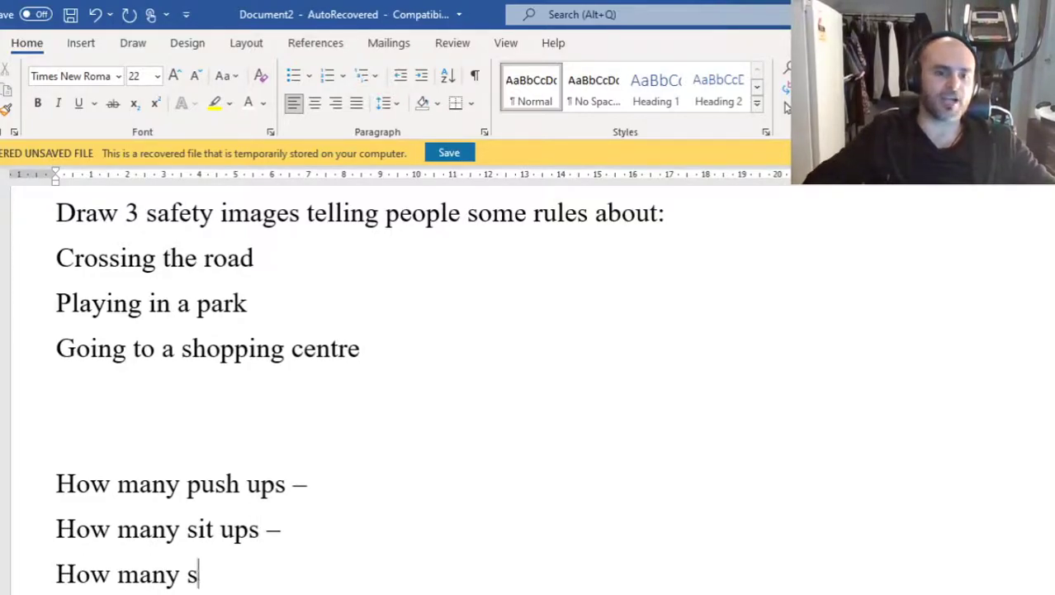
pyautogui.write('tar ju')
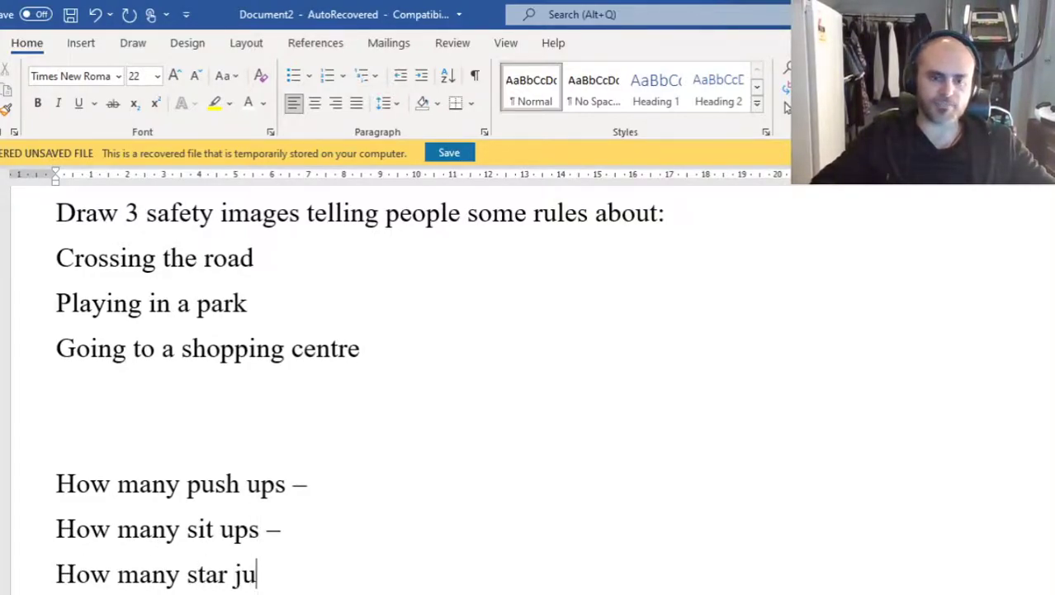
pyautogui.write('mps -')
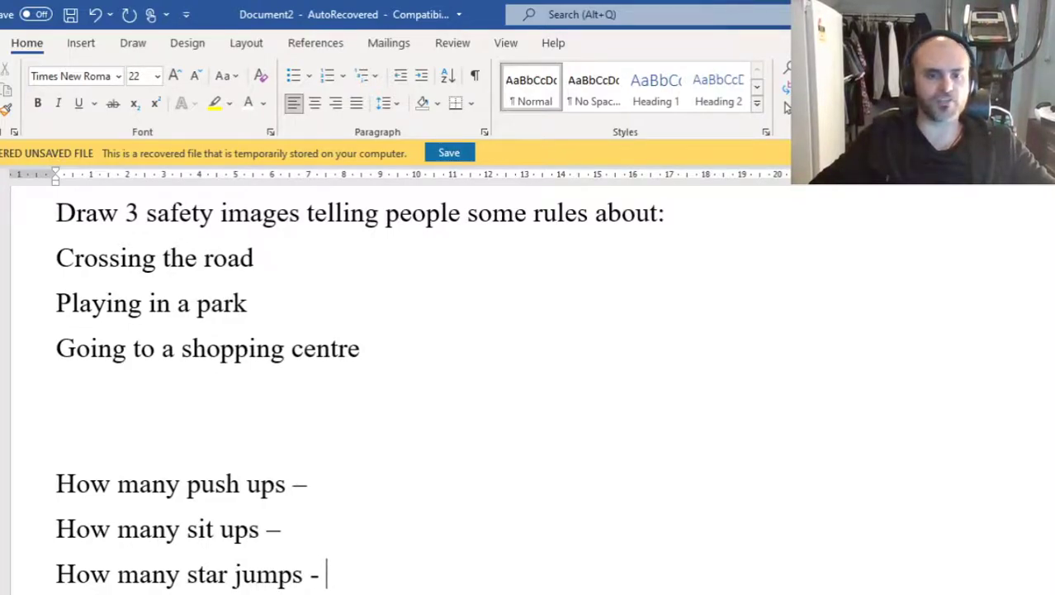
pyautogui.press('Return')
pyautogui.write('How many ')
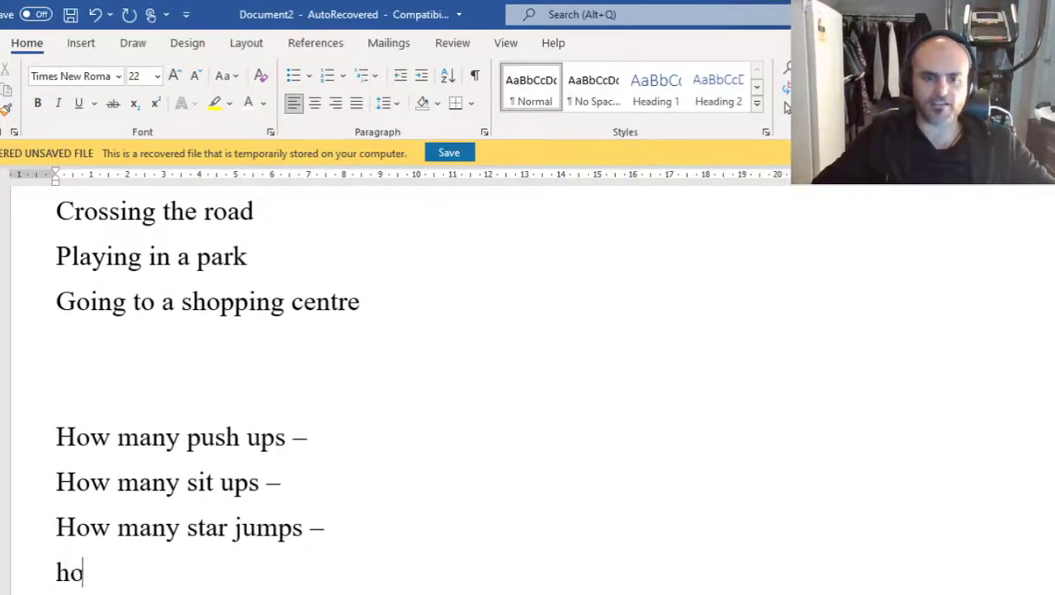
pyautogui.write('squats')
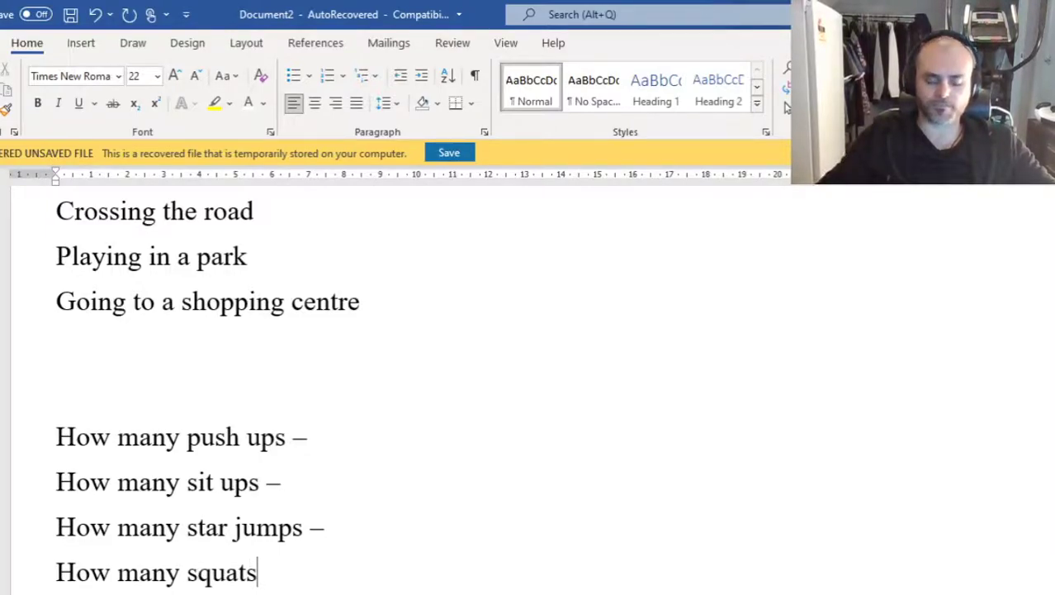
pyautogui.write(' - f')
pyautogui.press('BackSpace')
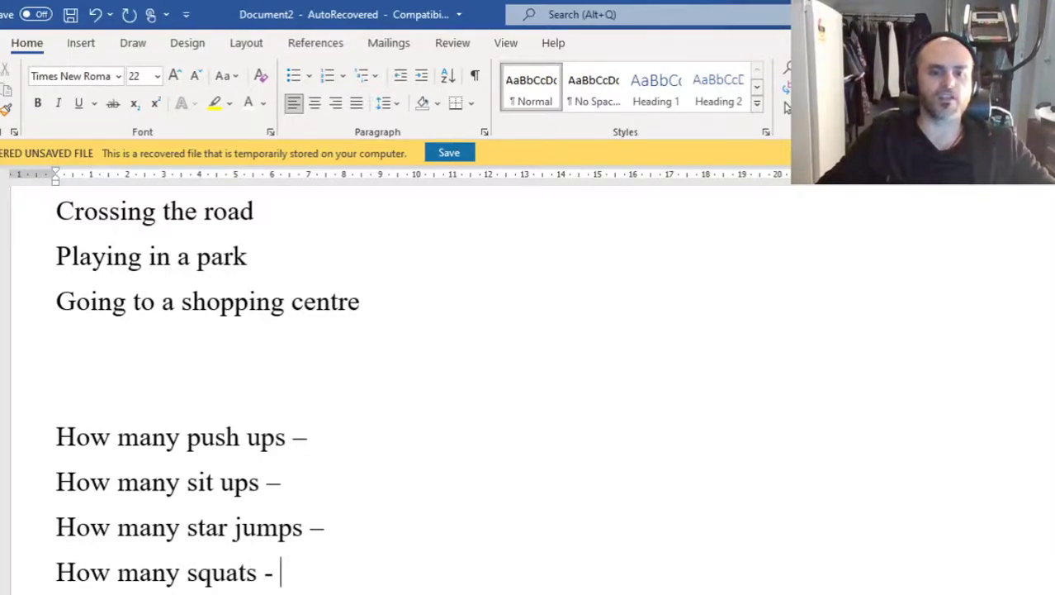
pyautogui.write('d')
pyautogui.press('BackSpace')
pyautogui.write('e')
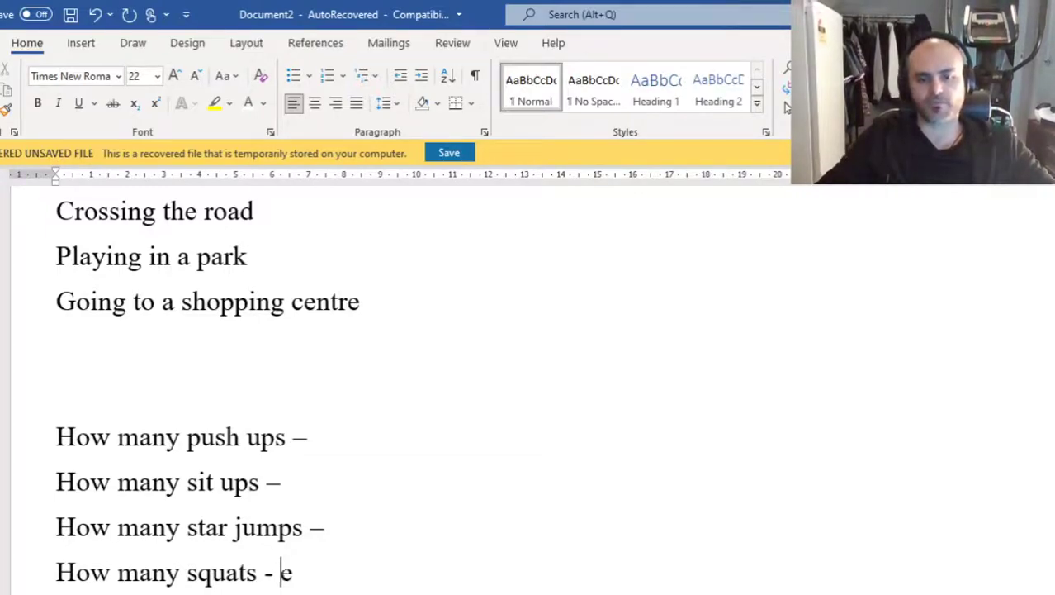
pyautogui.press('BackSpace')
pyautogui.press('BackSpace')
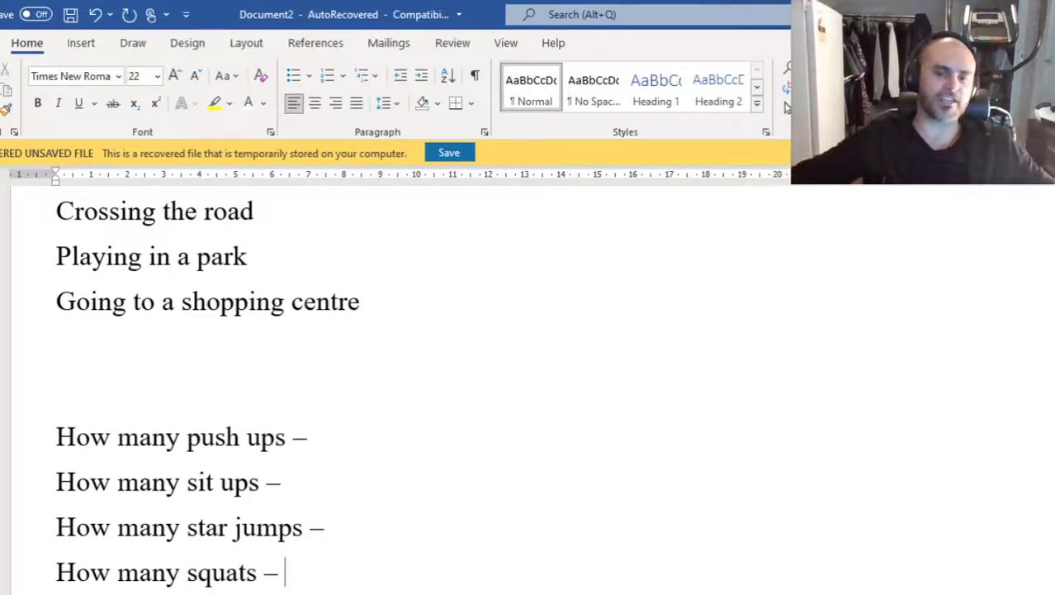